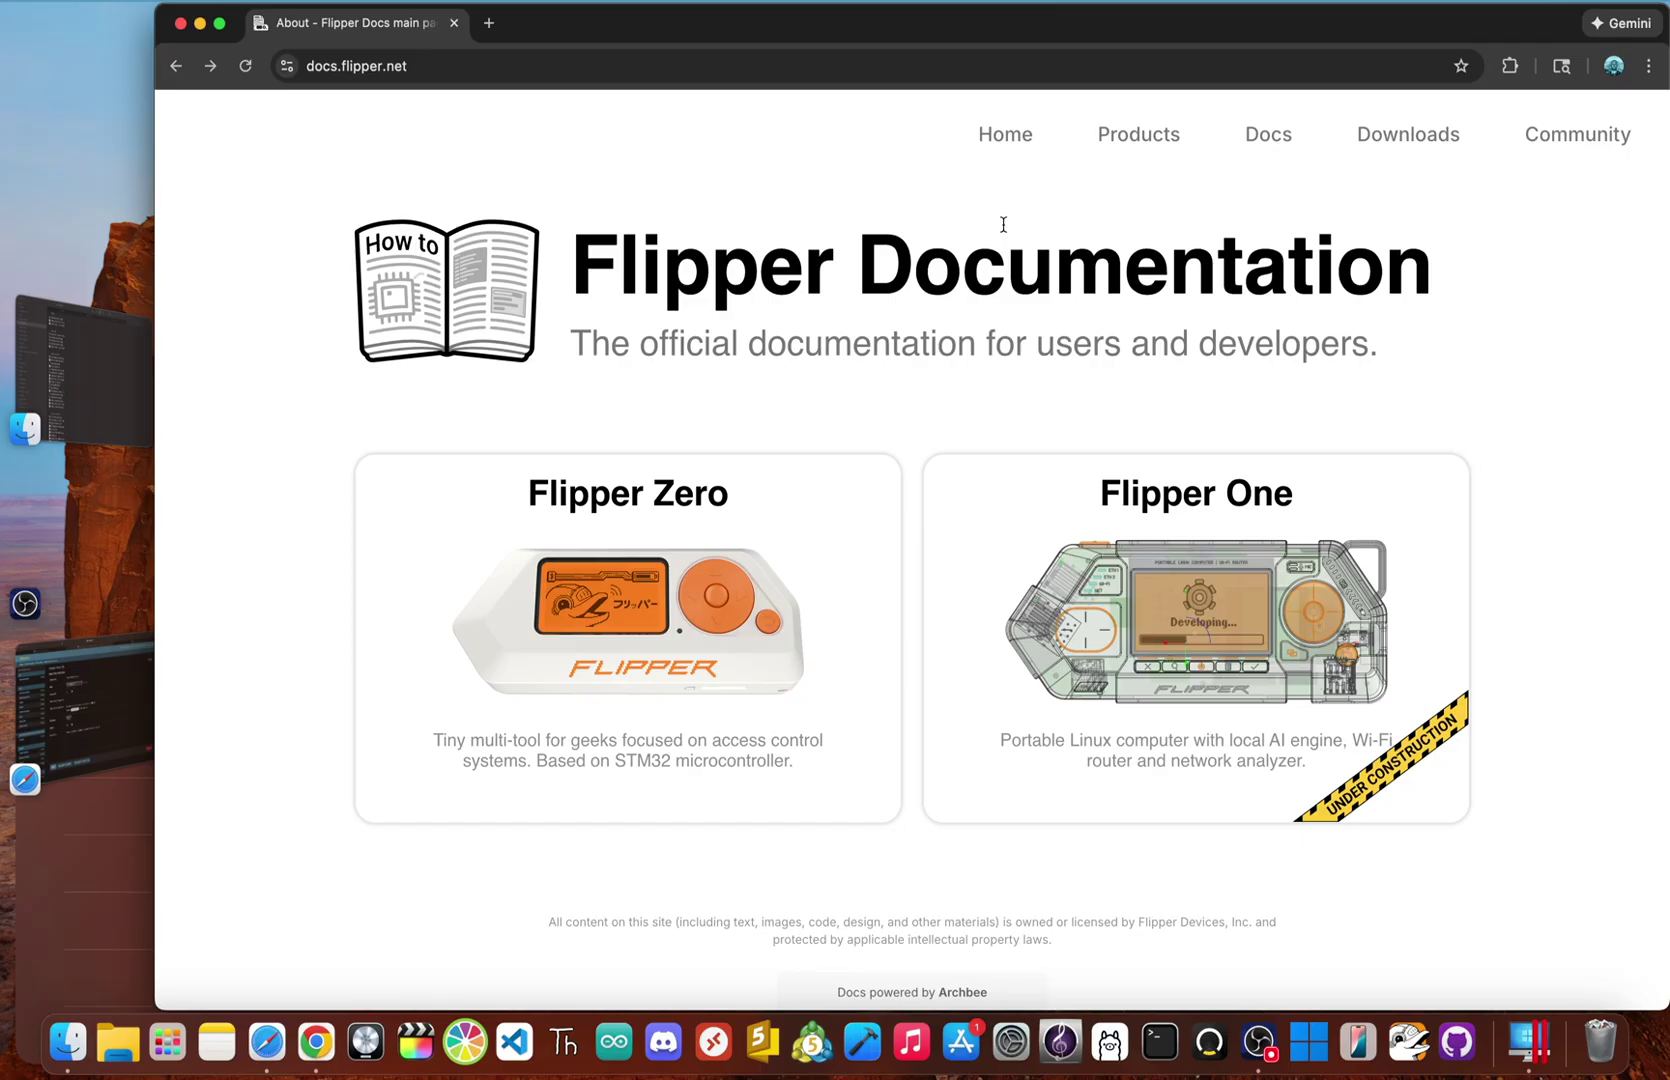
# Step: Open the Flipper Zero documentation and look over its topic cards, from Basics to the Video Game Module
pyautogui.click(716, 533)
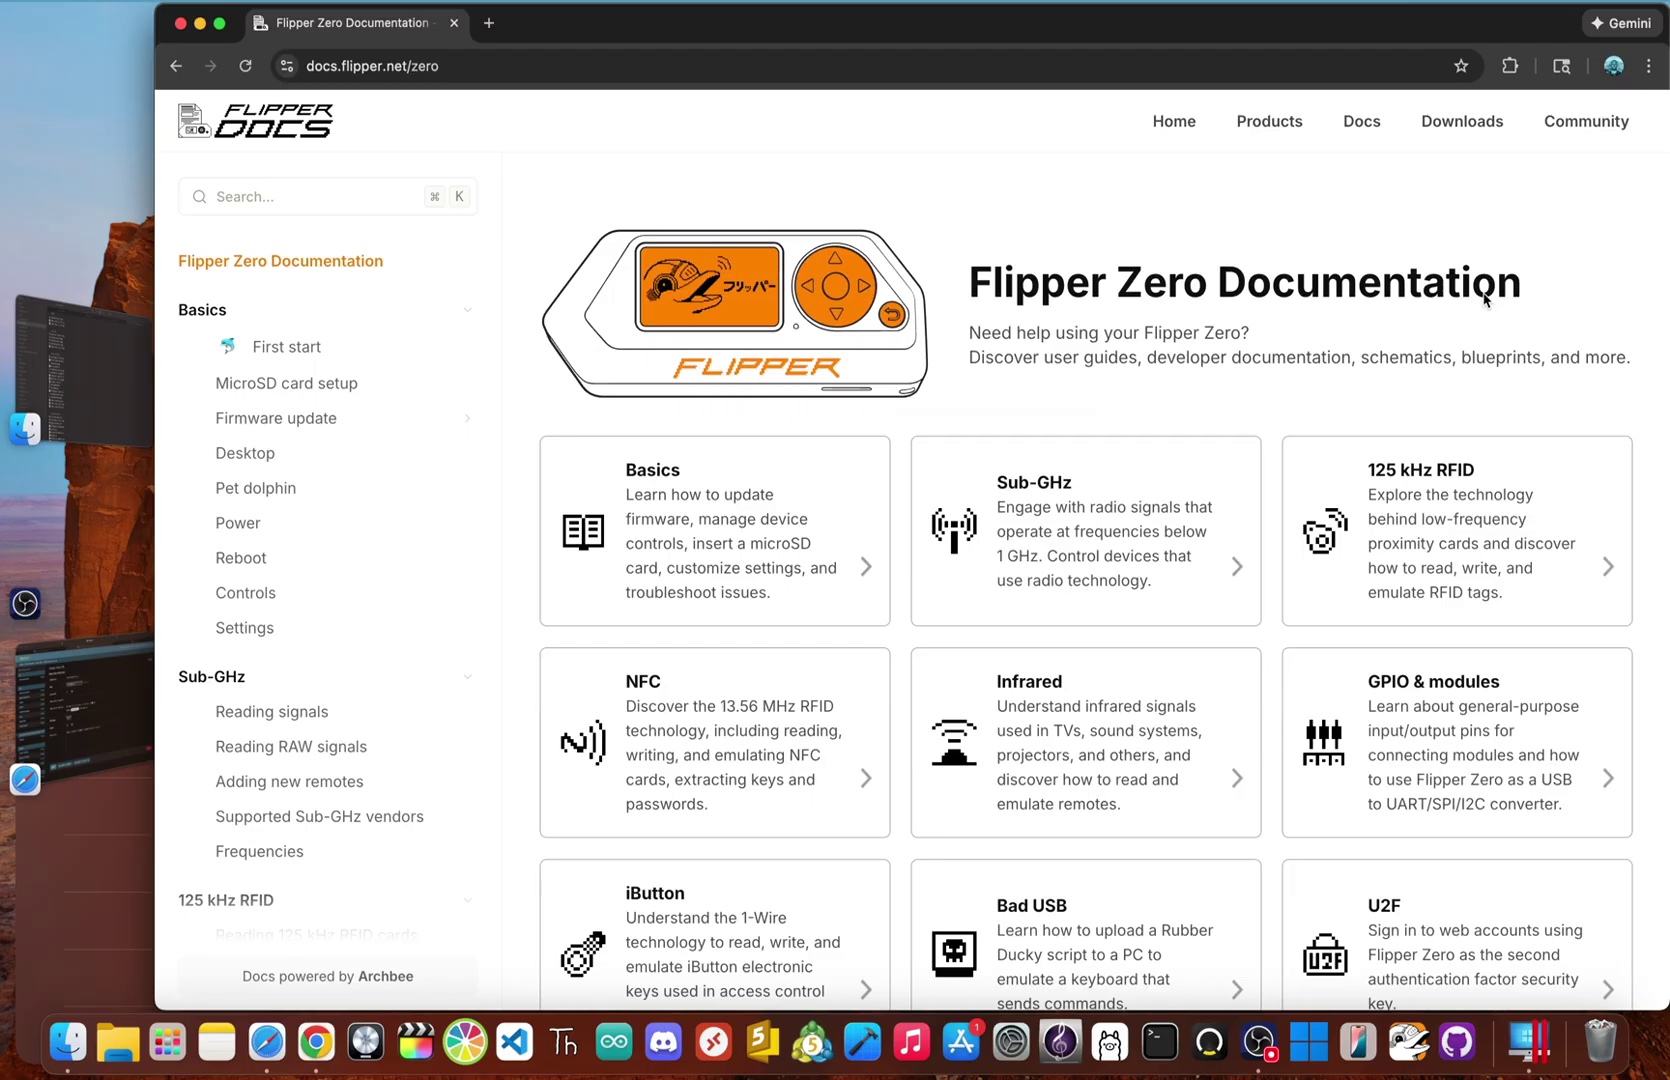
pyautogui.scroll(-3, 1488, 298)
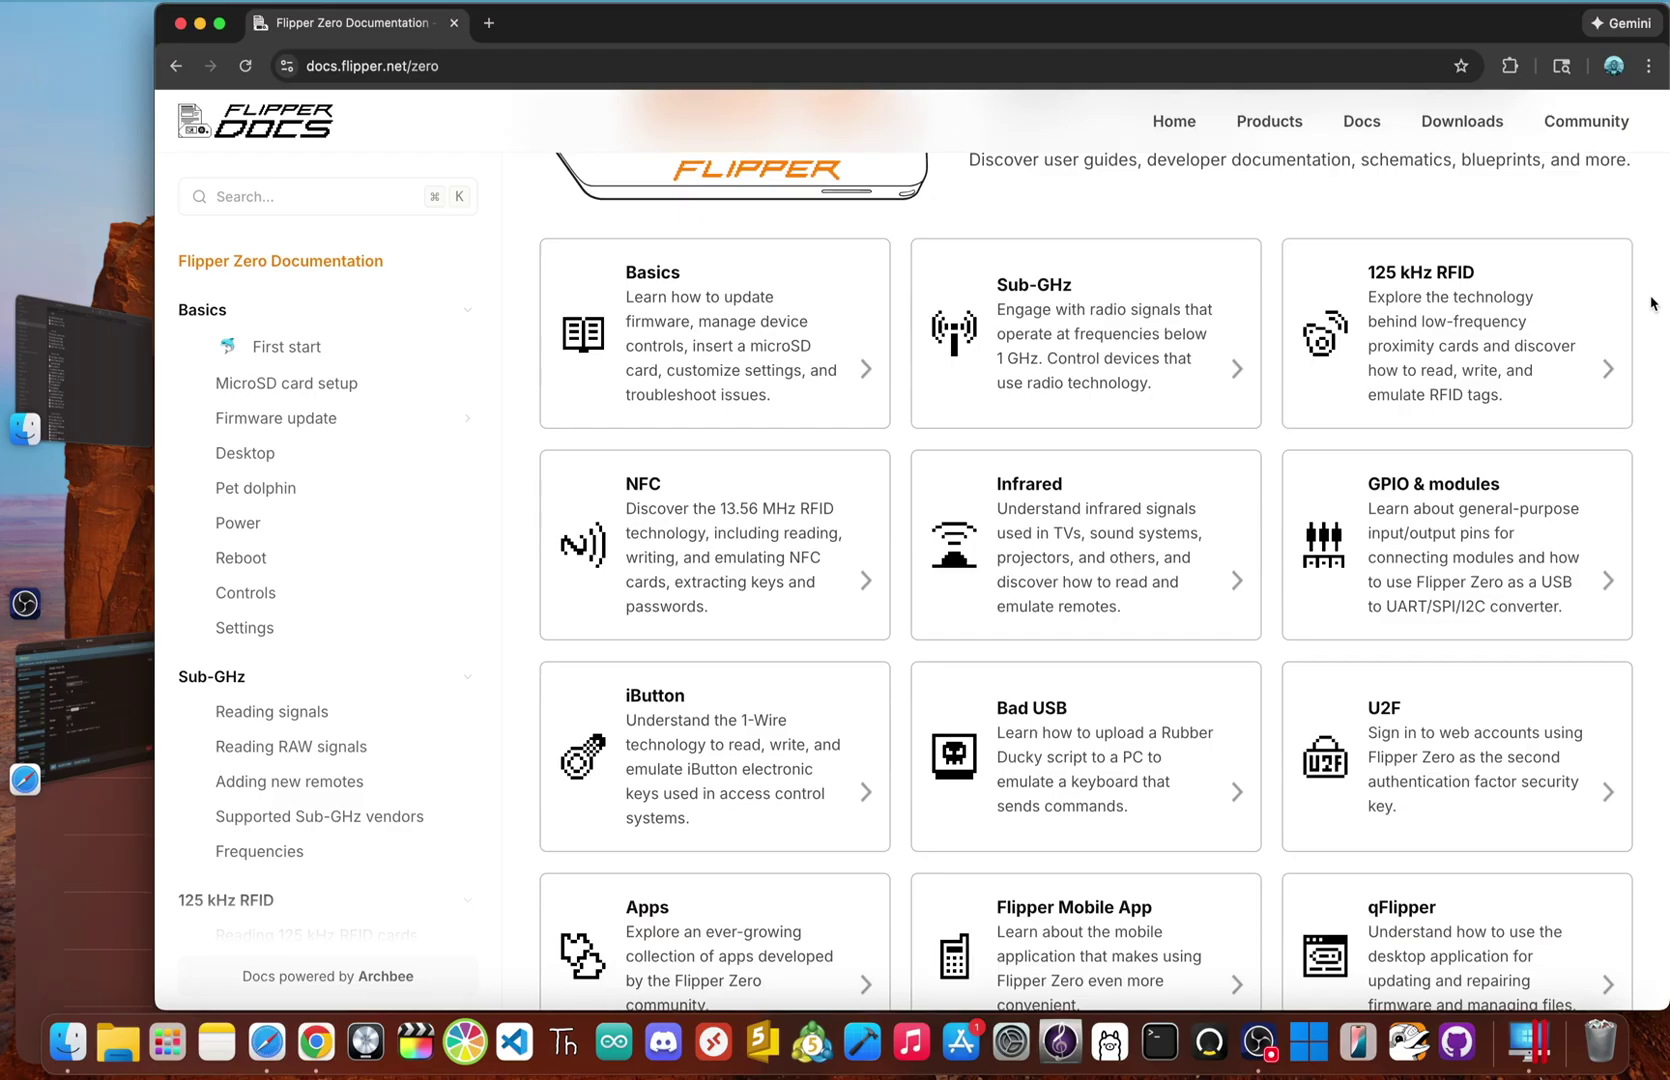
pyautogui.scroll(-5, 1652, 303)
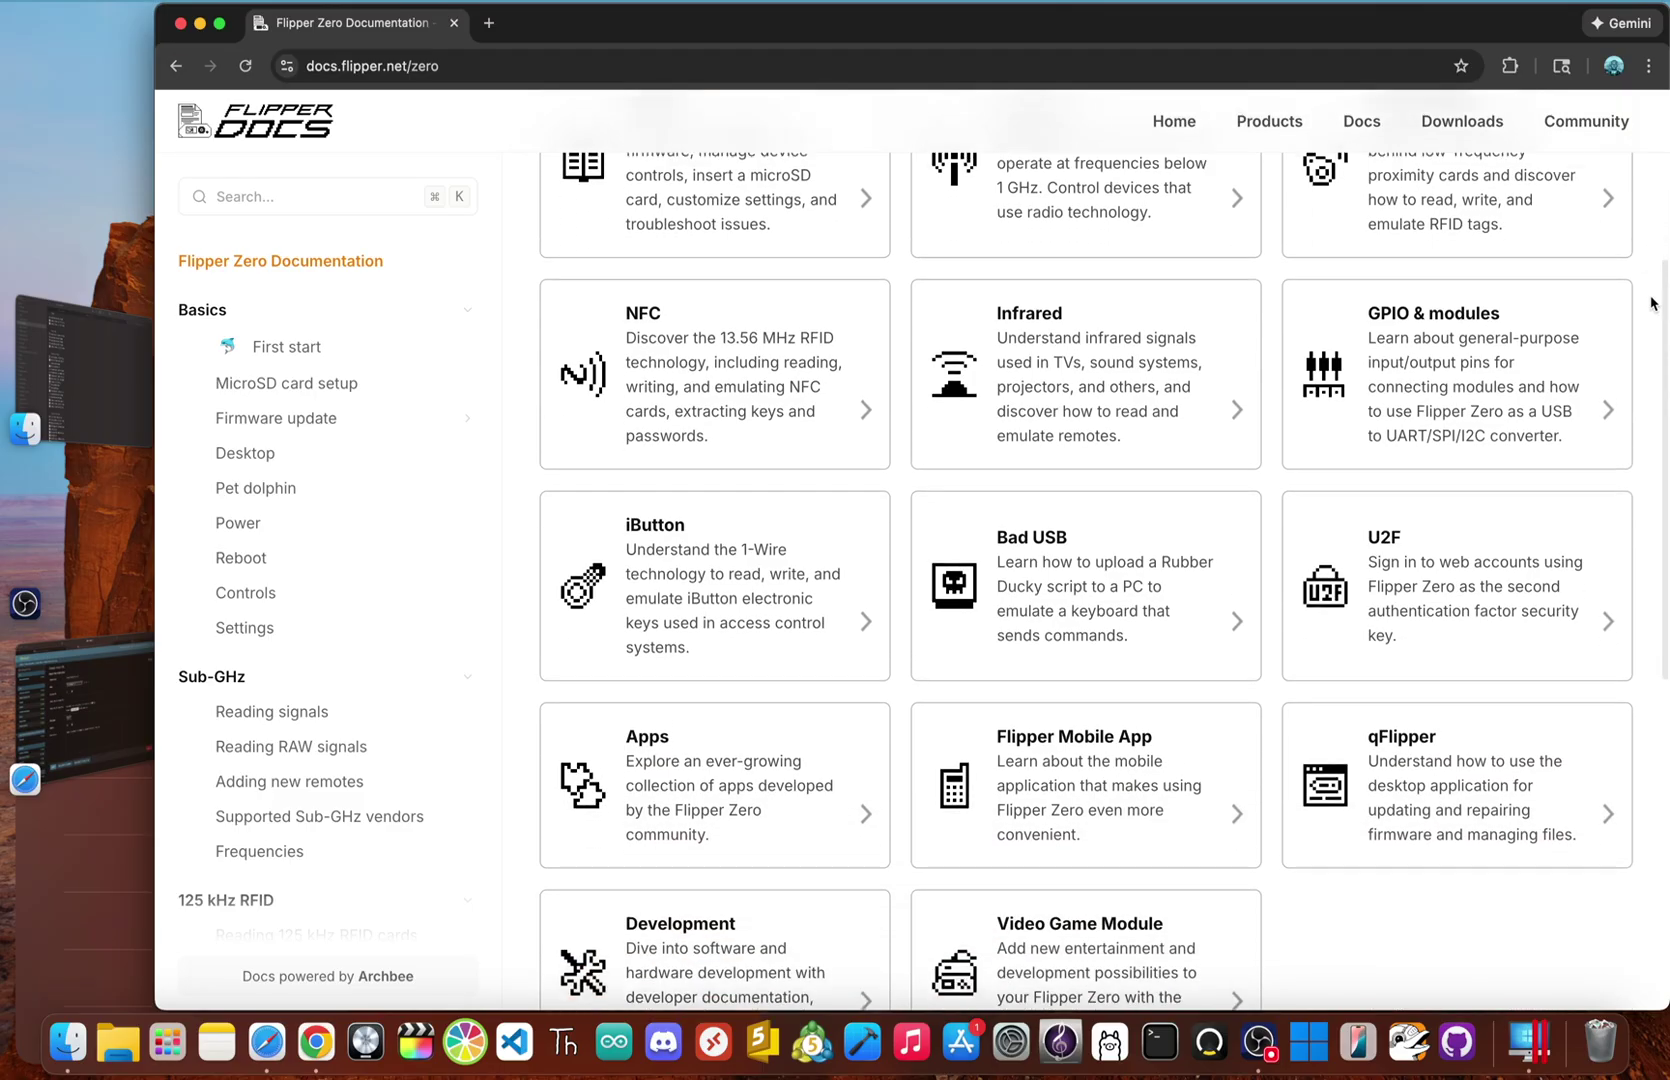
pyautogui.scroll(-8, 1652, 303)
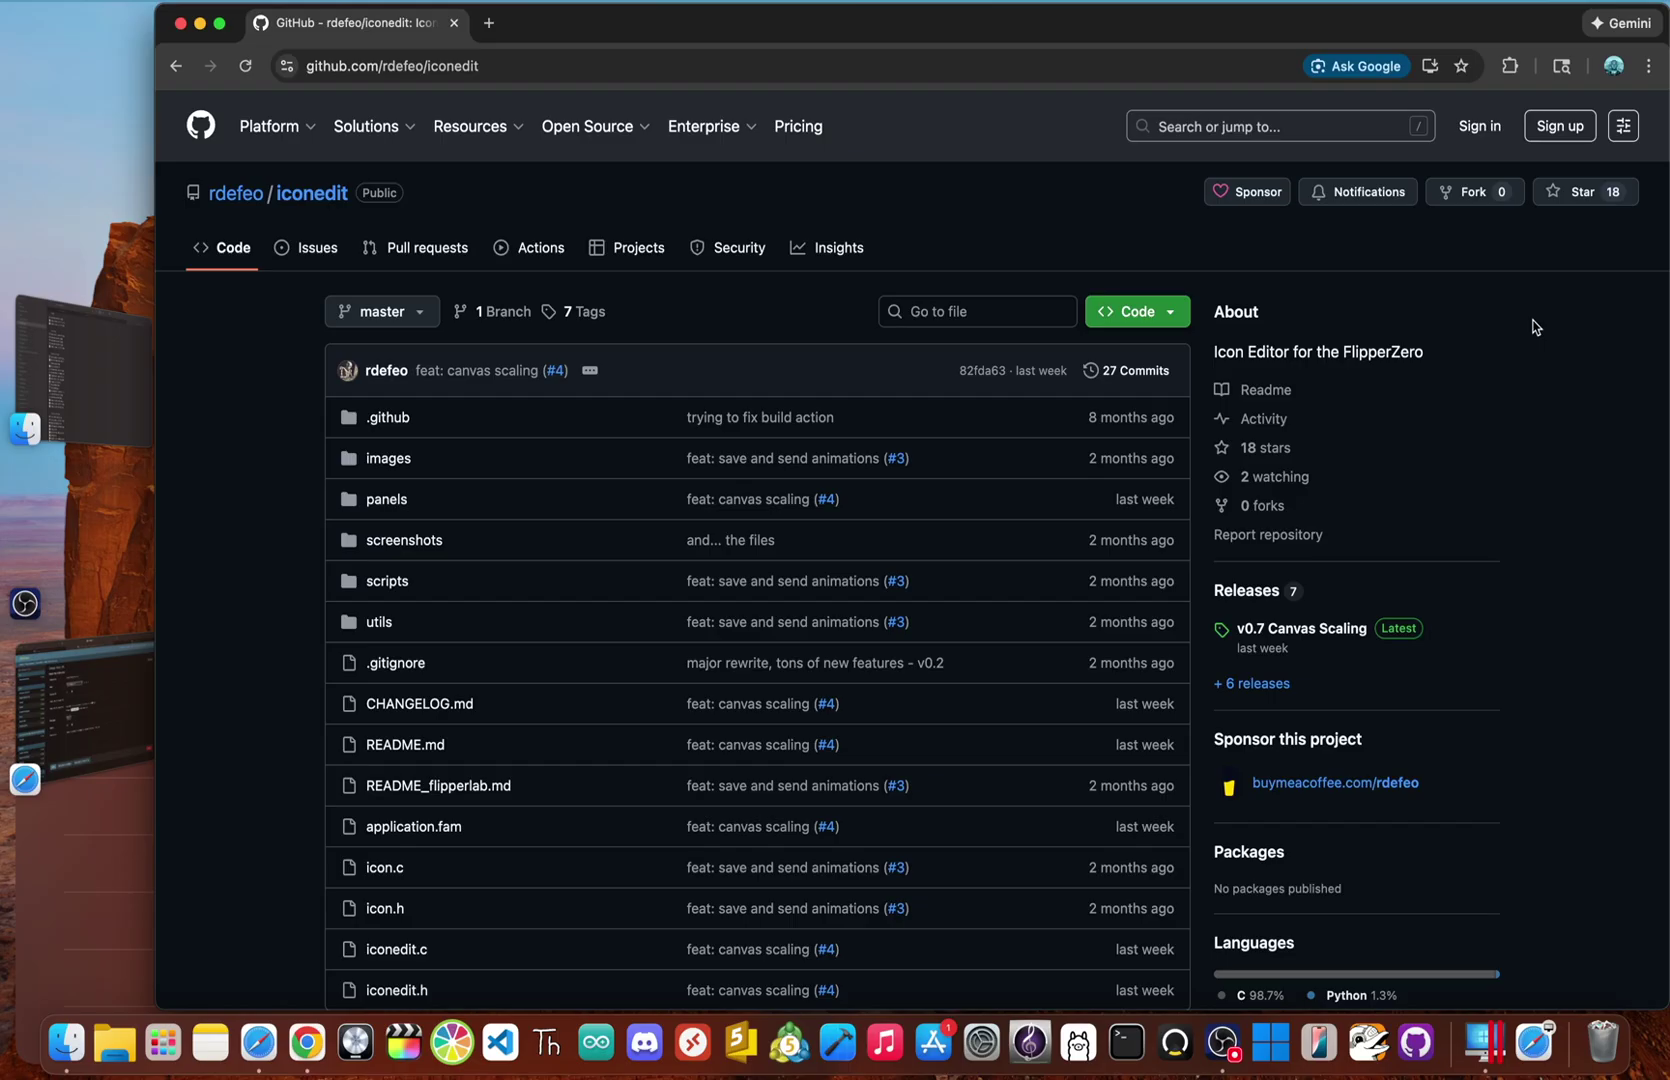
# Step: Review the iconedit repository on GitHub, reading its file list and the README's description and screenshots
pyautogui.scroll(-5, 1535, 327)
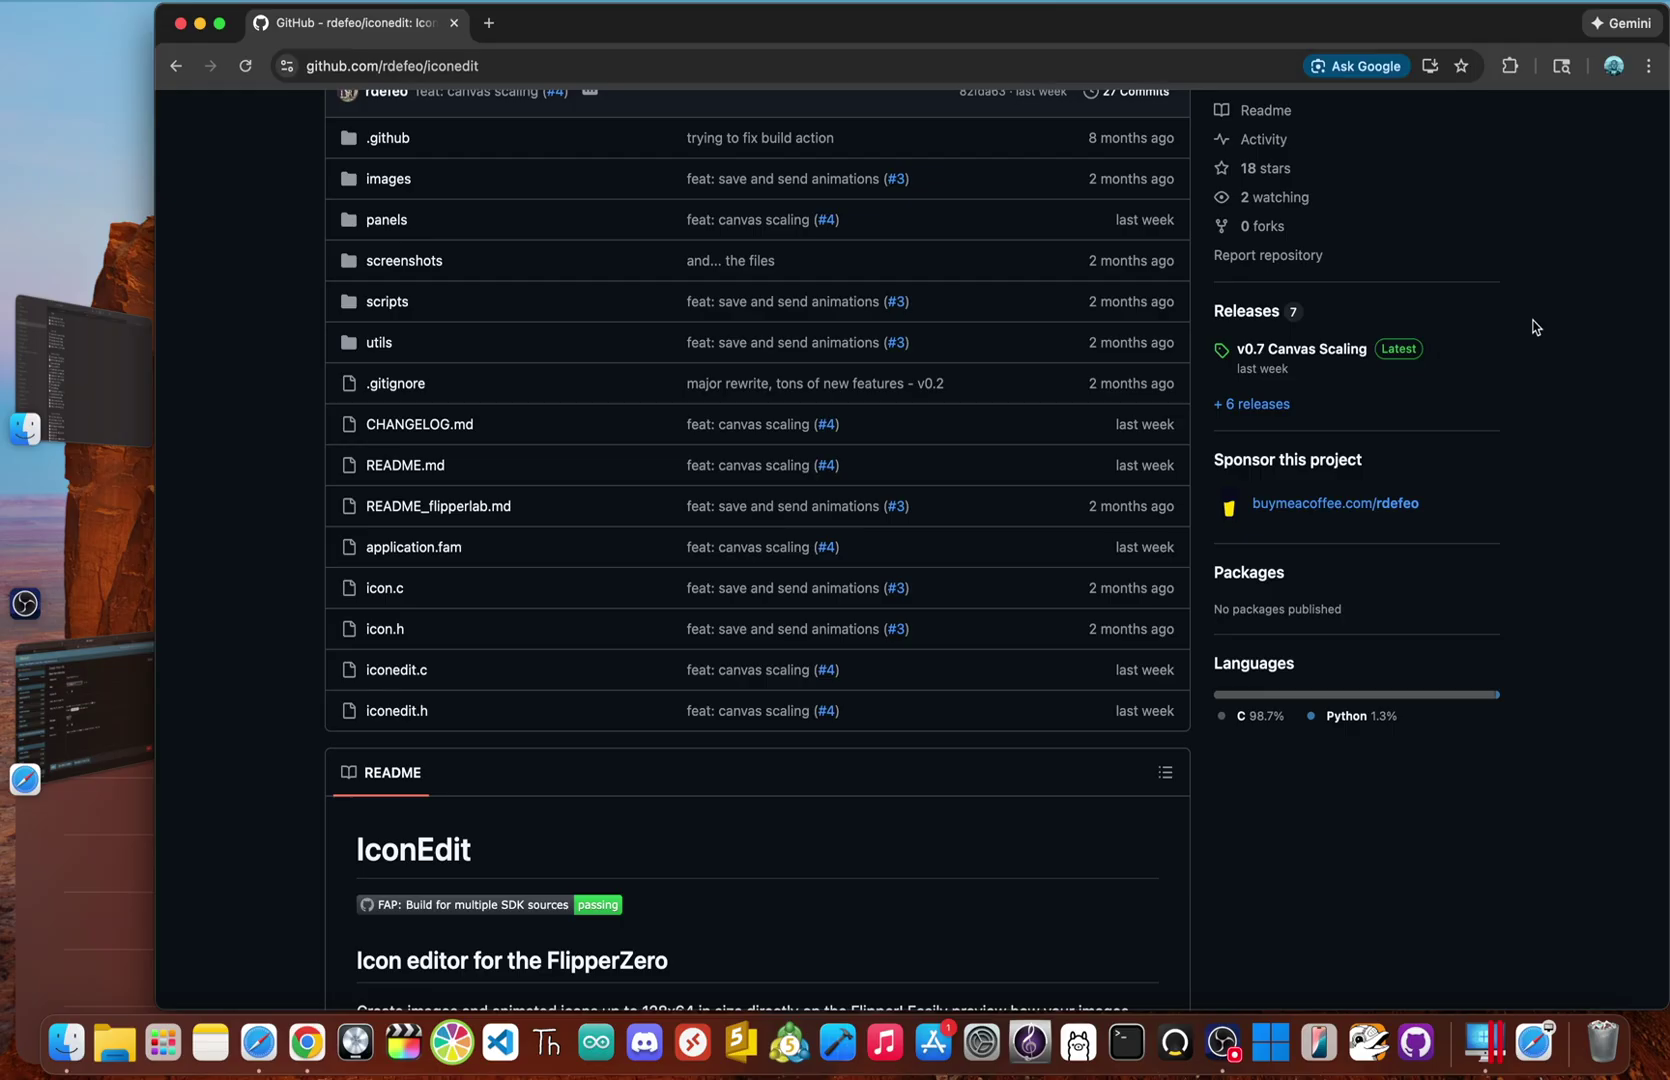
pyautogui.scroll(-4, 1535, 327)
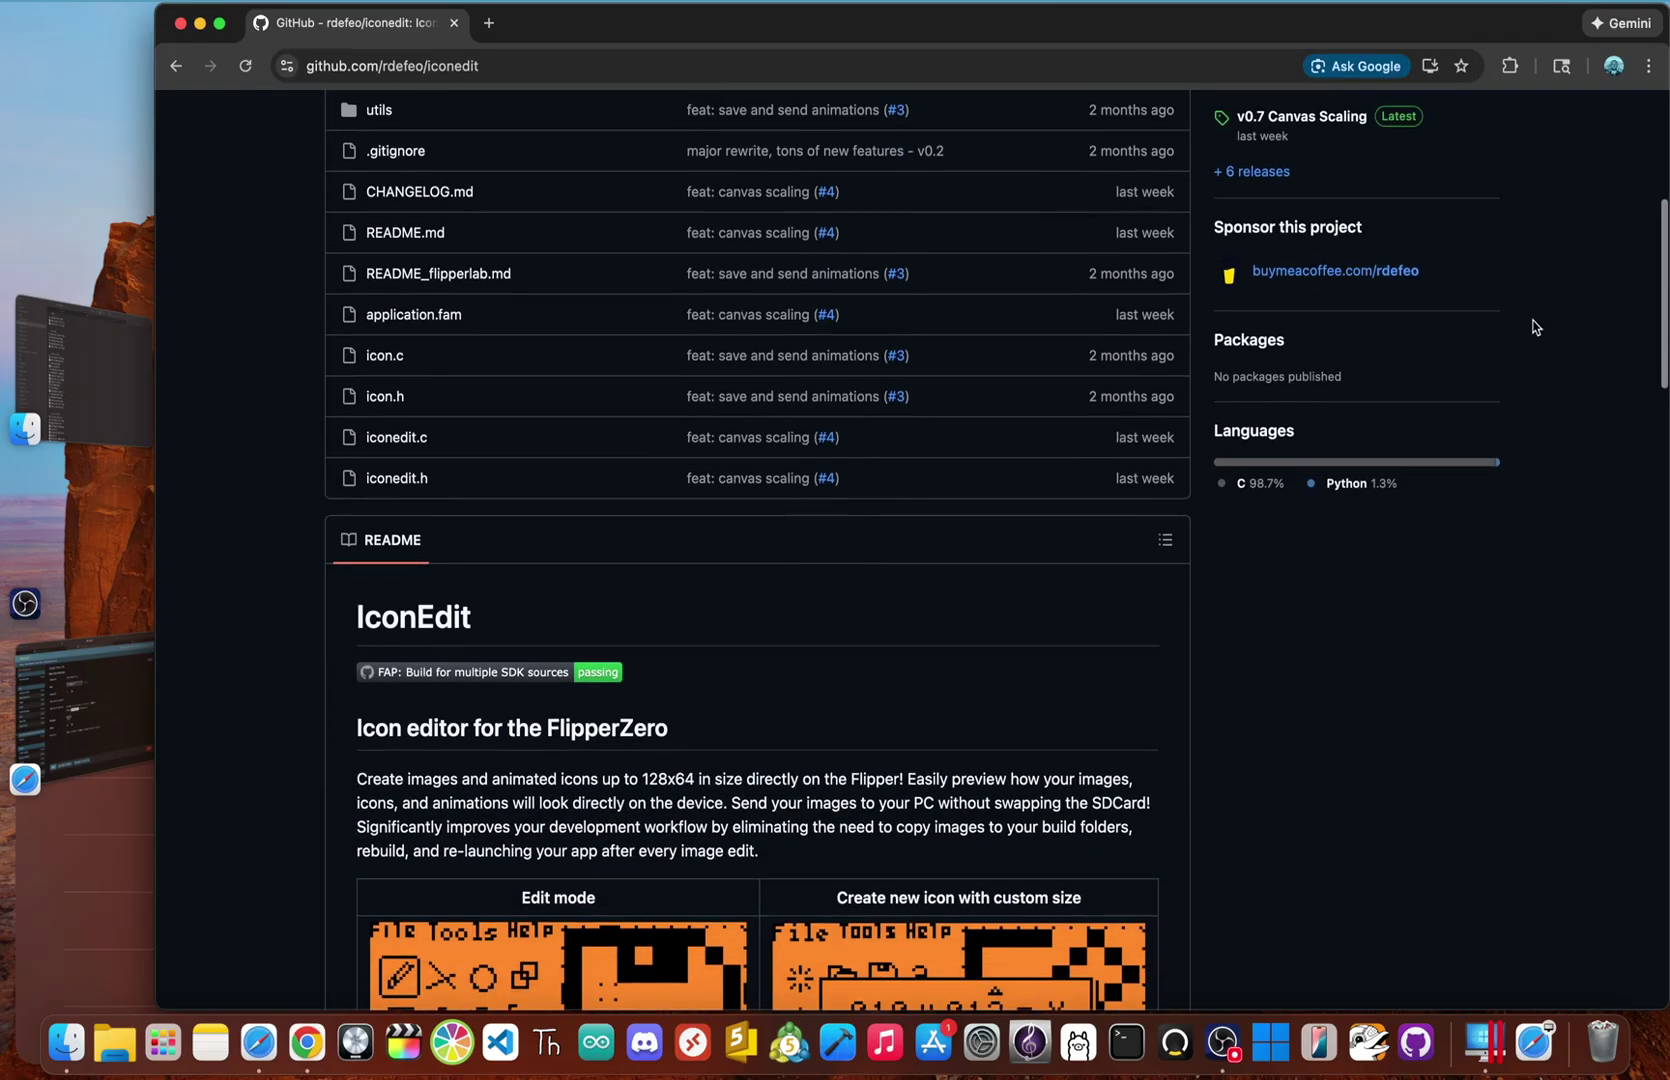
pyautogui.scroll(-5, 1535, 327)
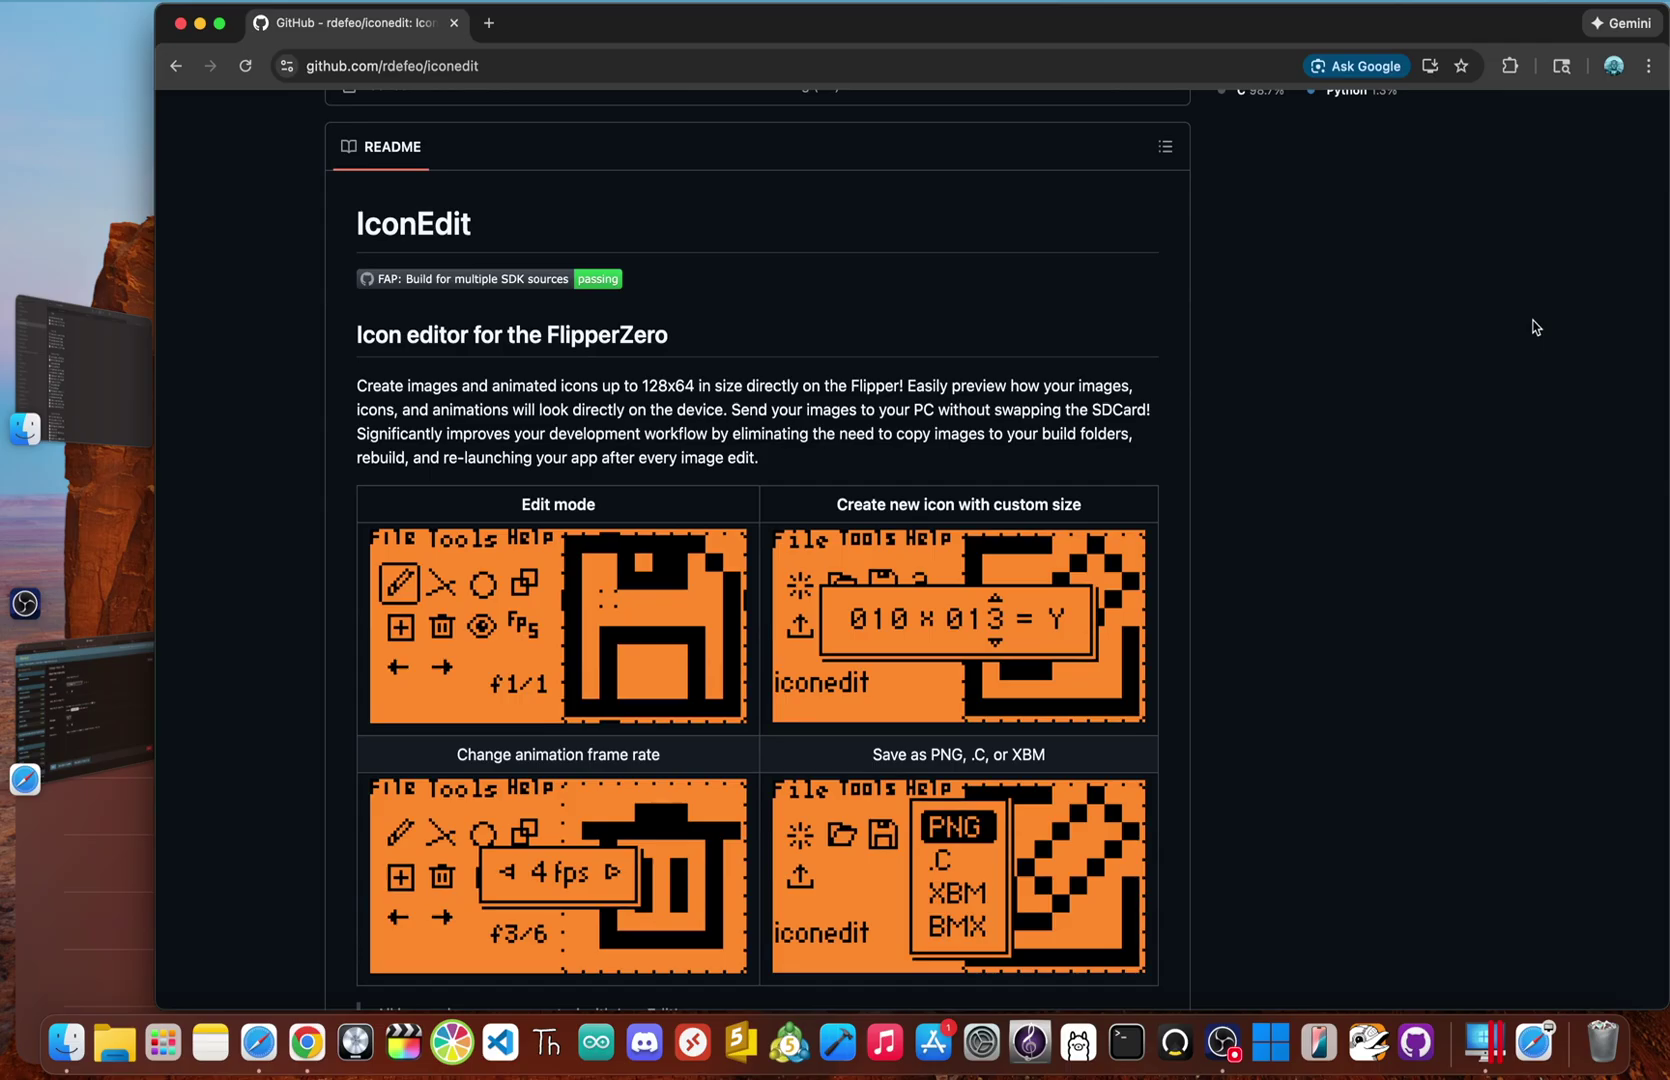
pyautogui.scroll(-2, 1535, 327)
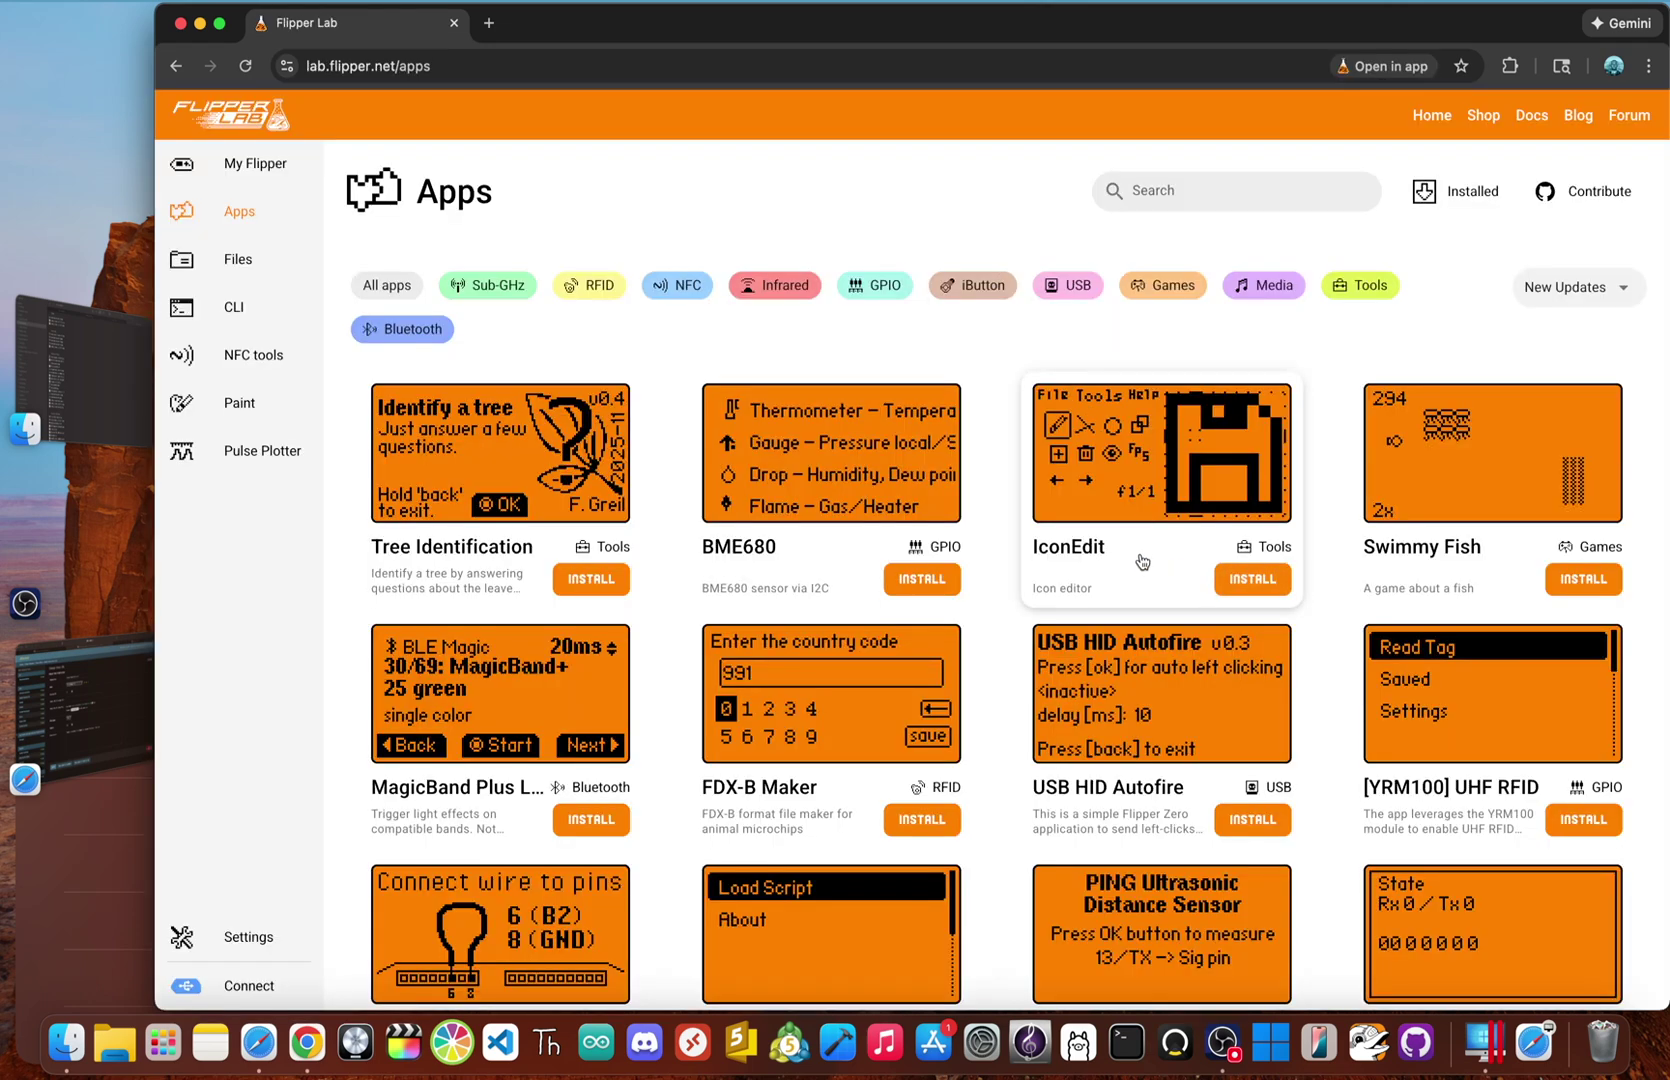
# Step: Open the IconEdit app page in the Flipper Lab catalog and read its description, features and changelog
pyautogui.click(1139, 563)
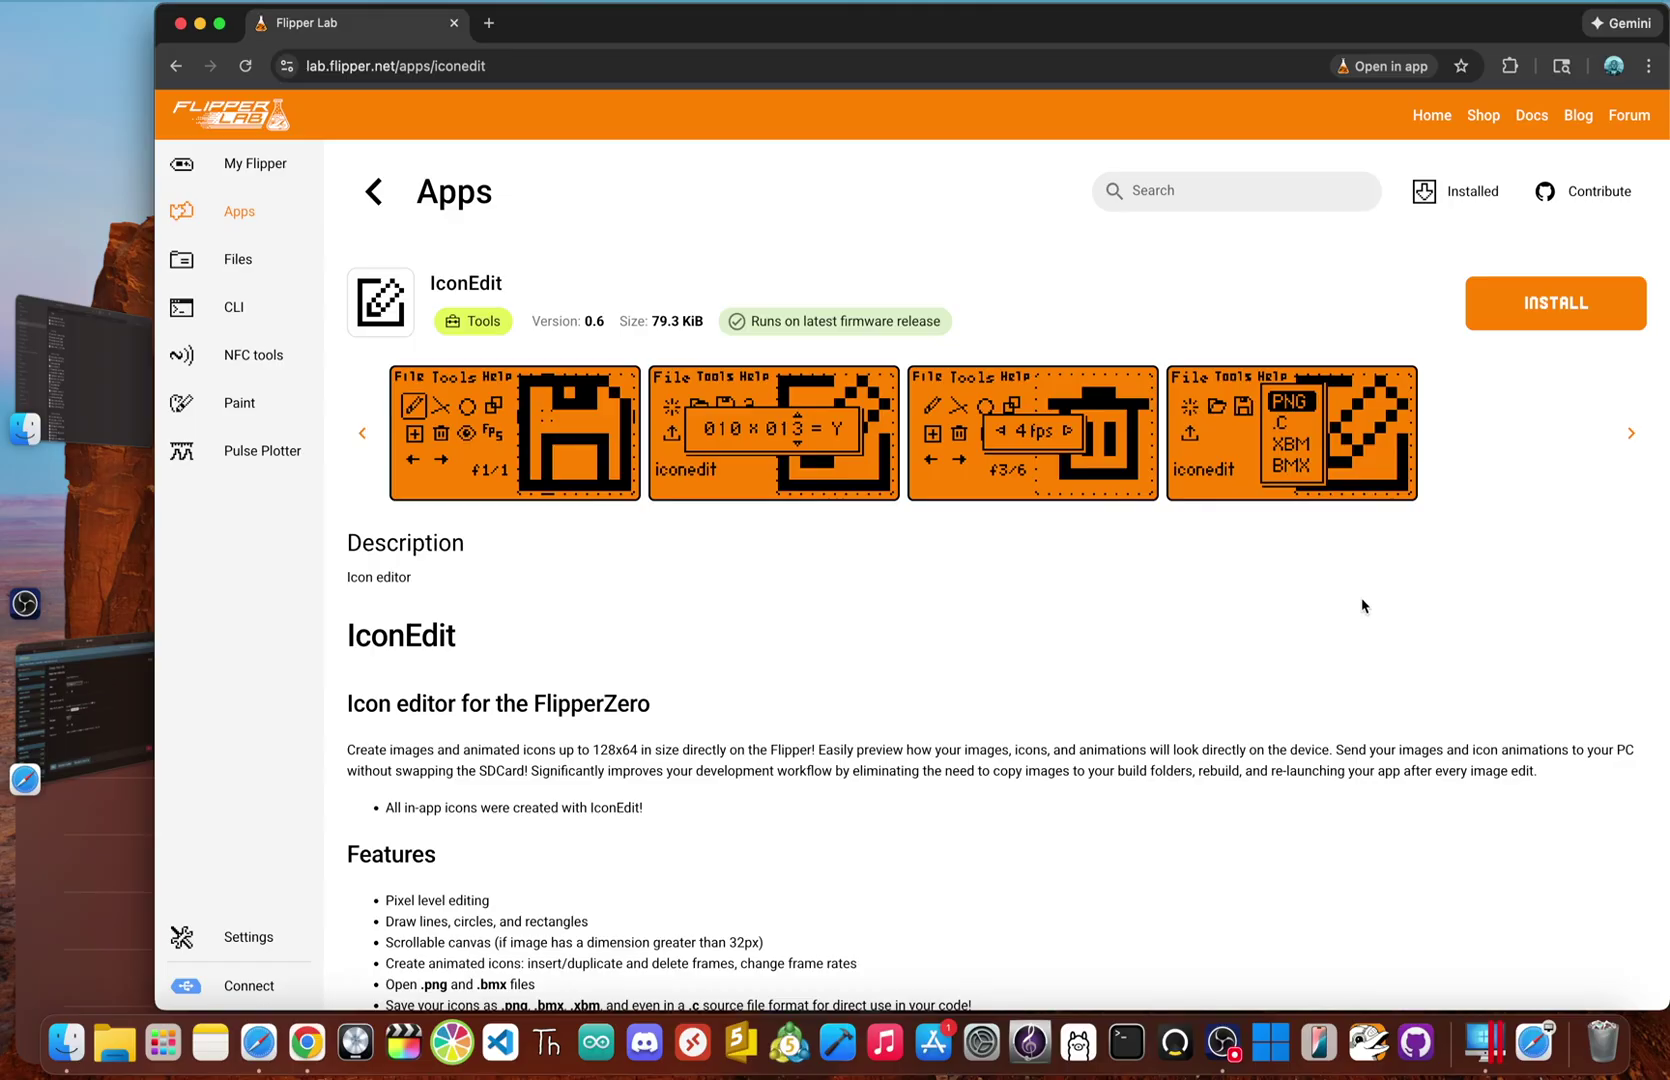
pyautogui.scroll(-3, 1362, 605)
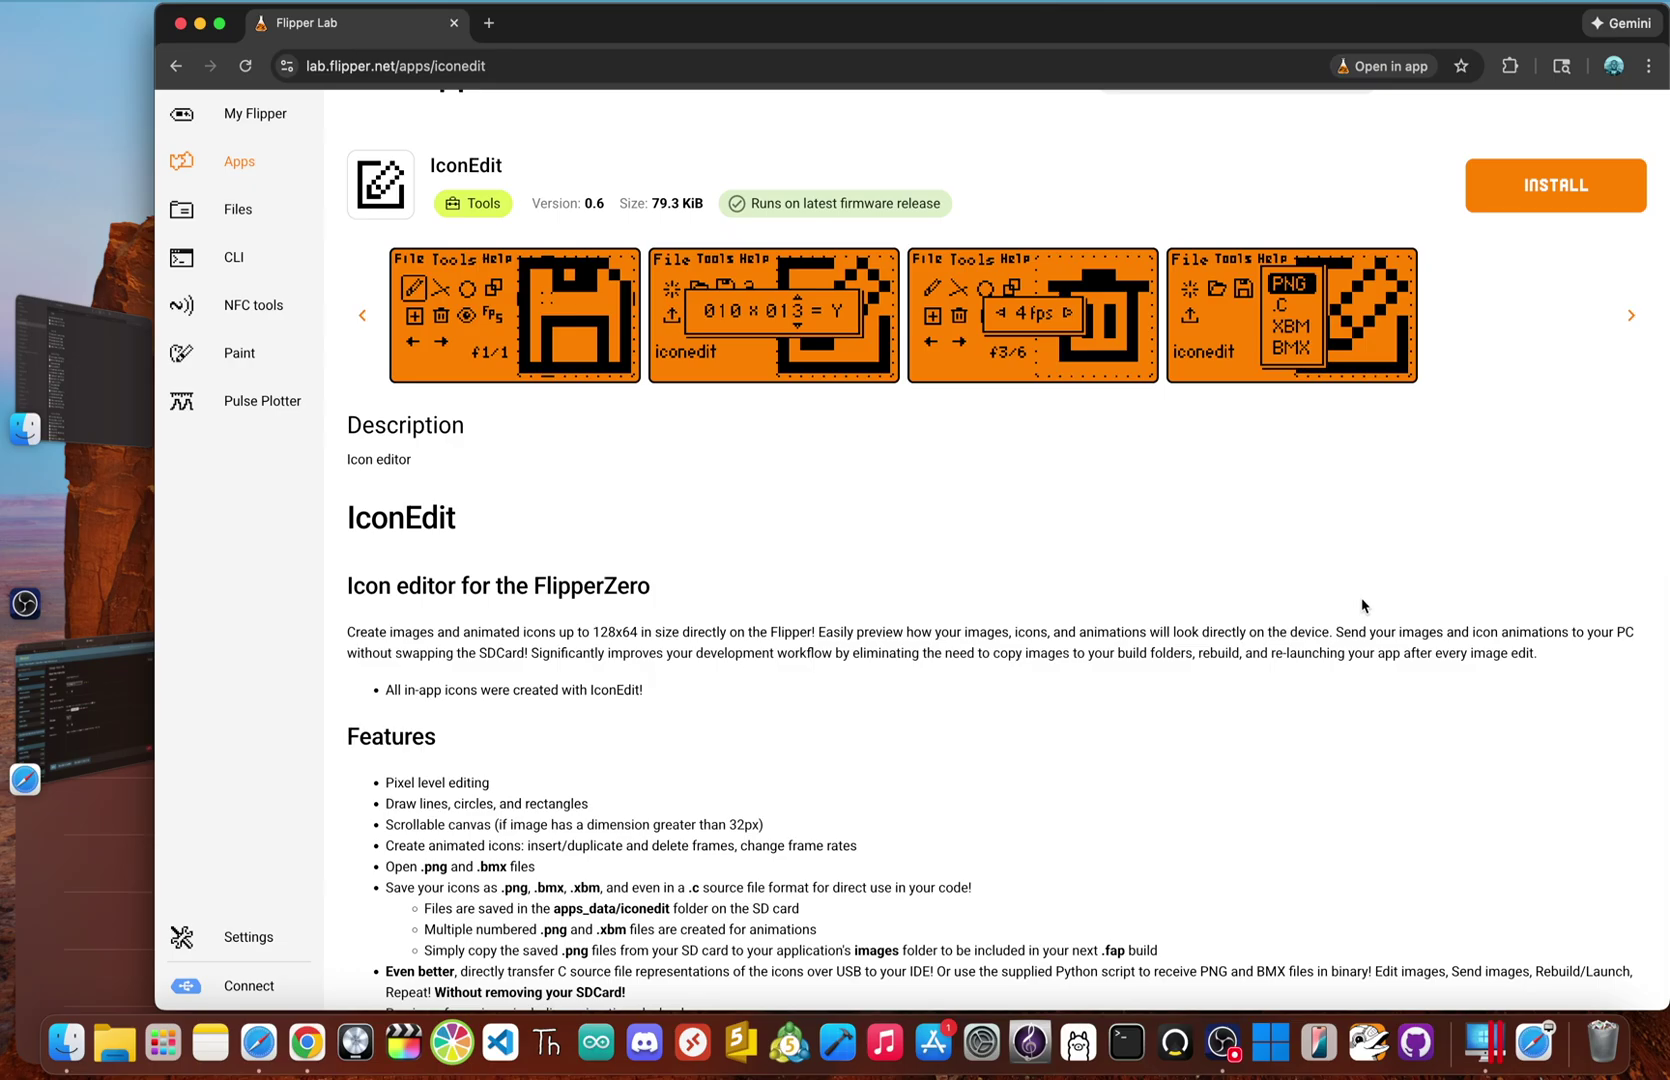
pyautogui.scroll(-15, 1362, 605)
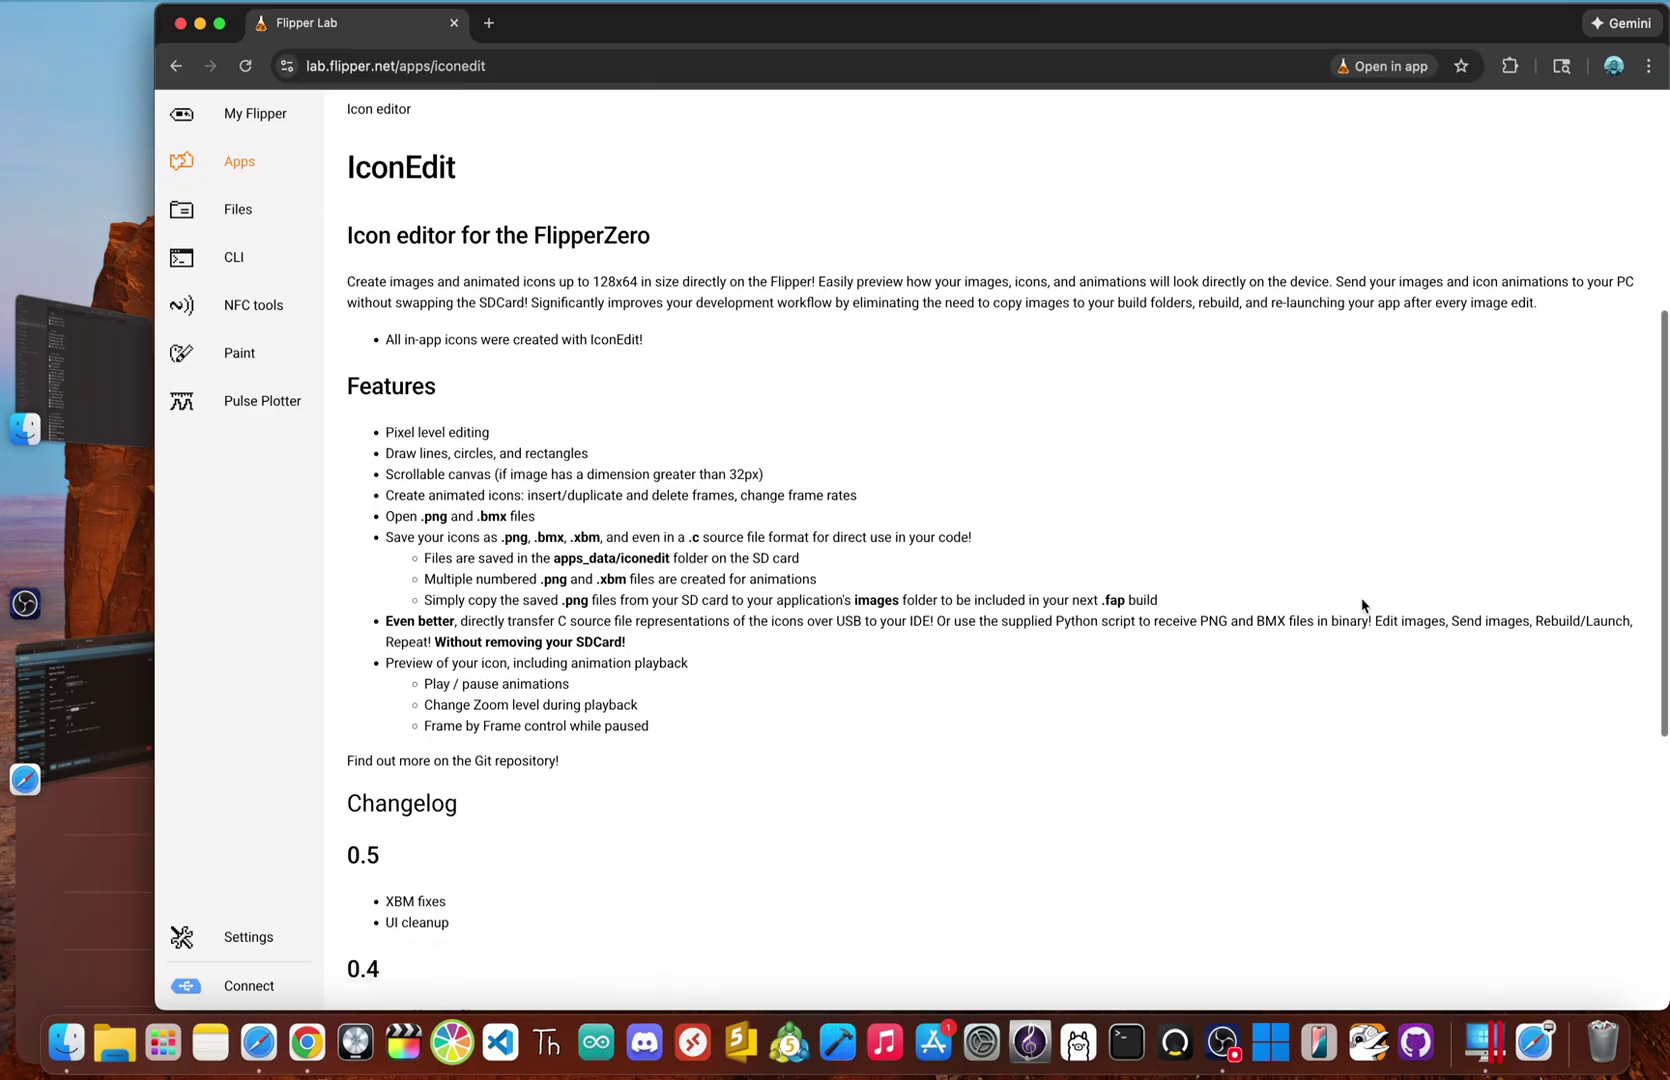
pyautogui.scroll(-6, 1362, 605)
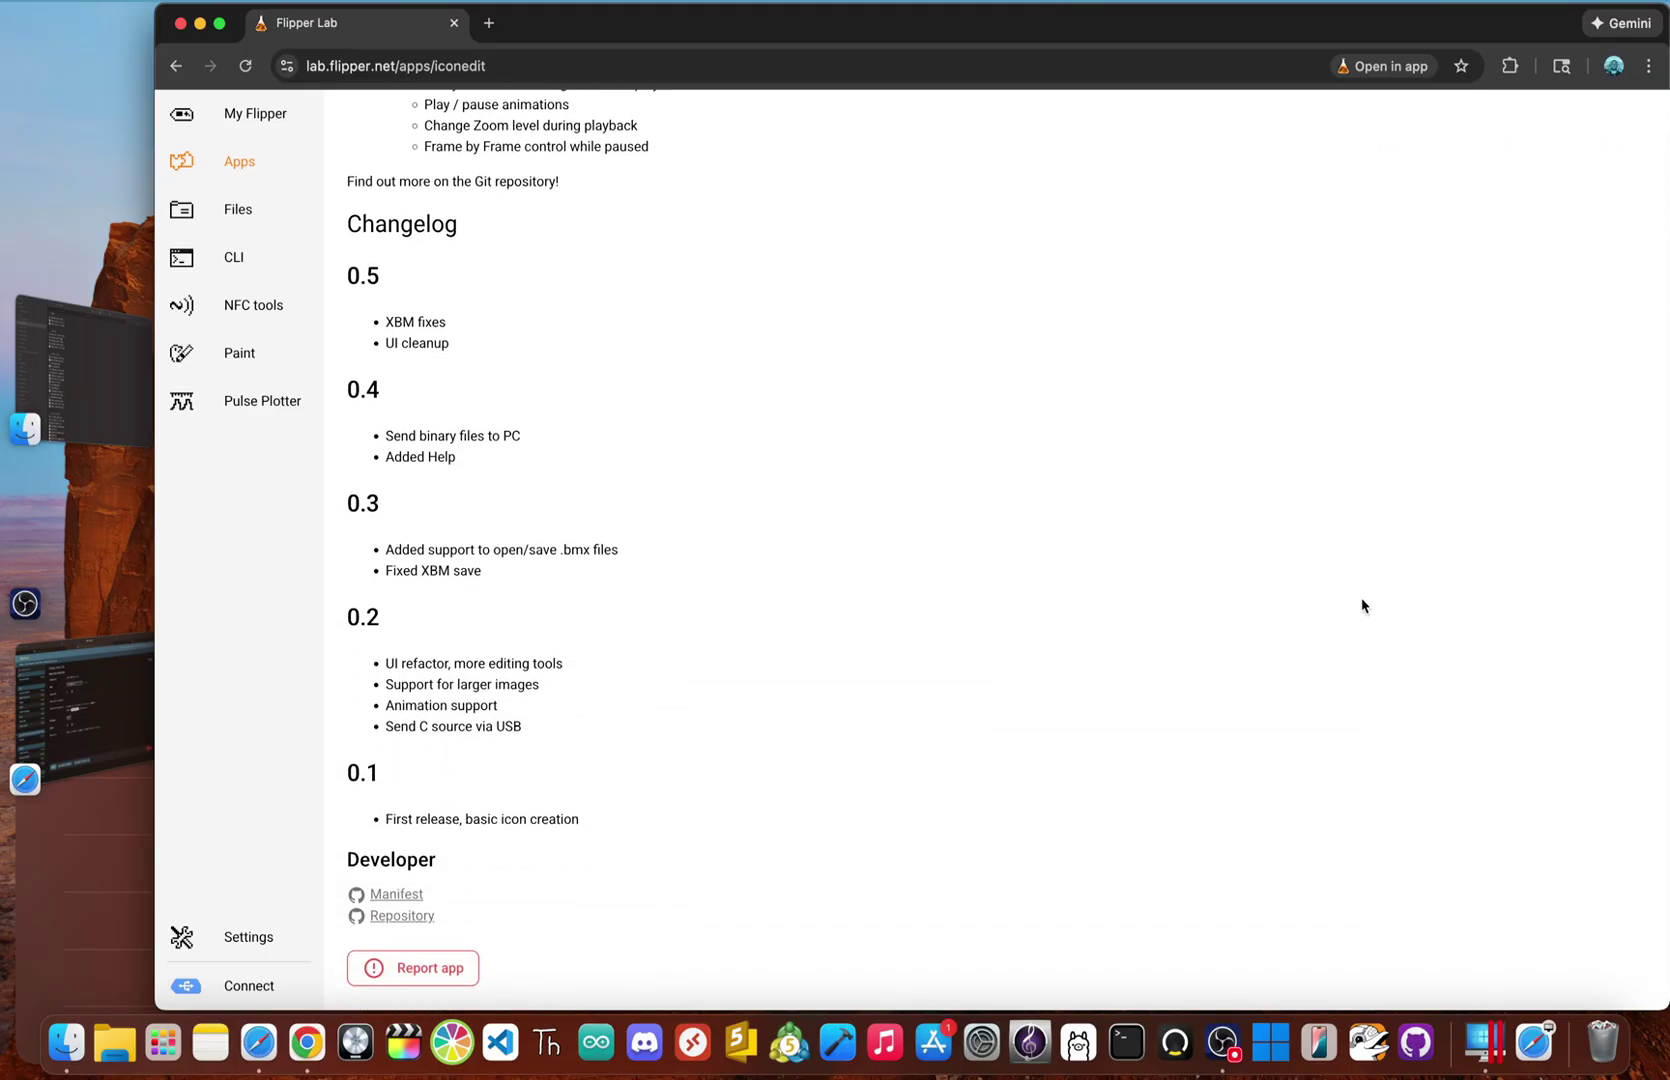
pyautogui.scroll(20, 1362, 605)
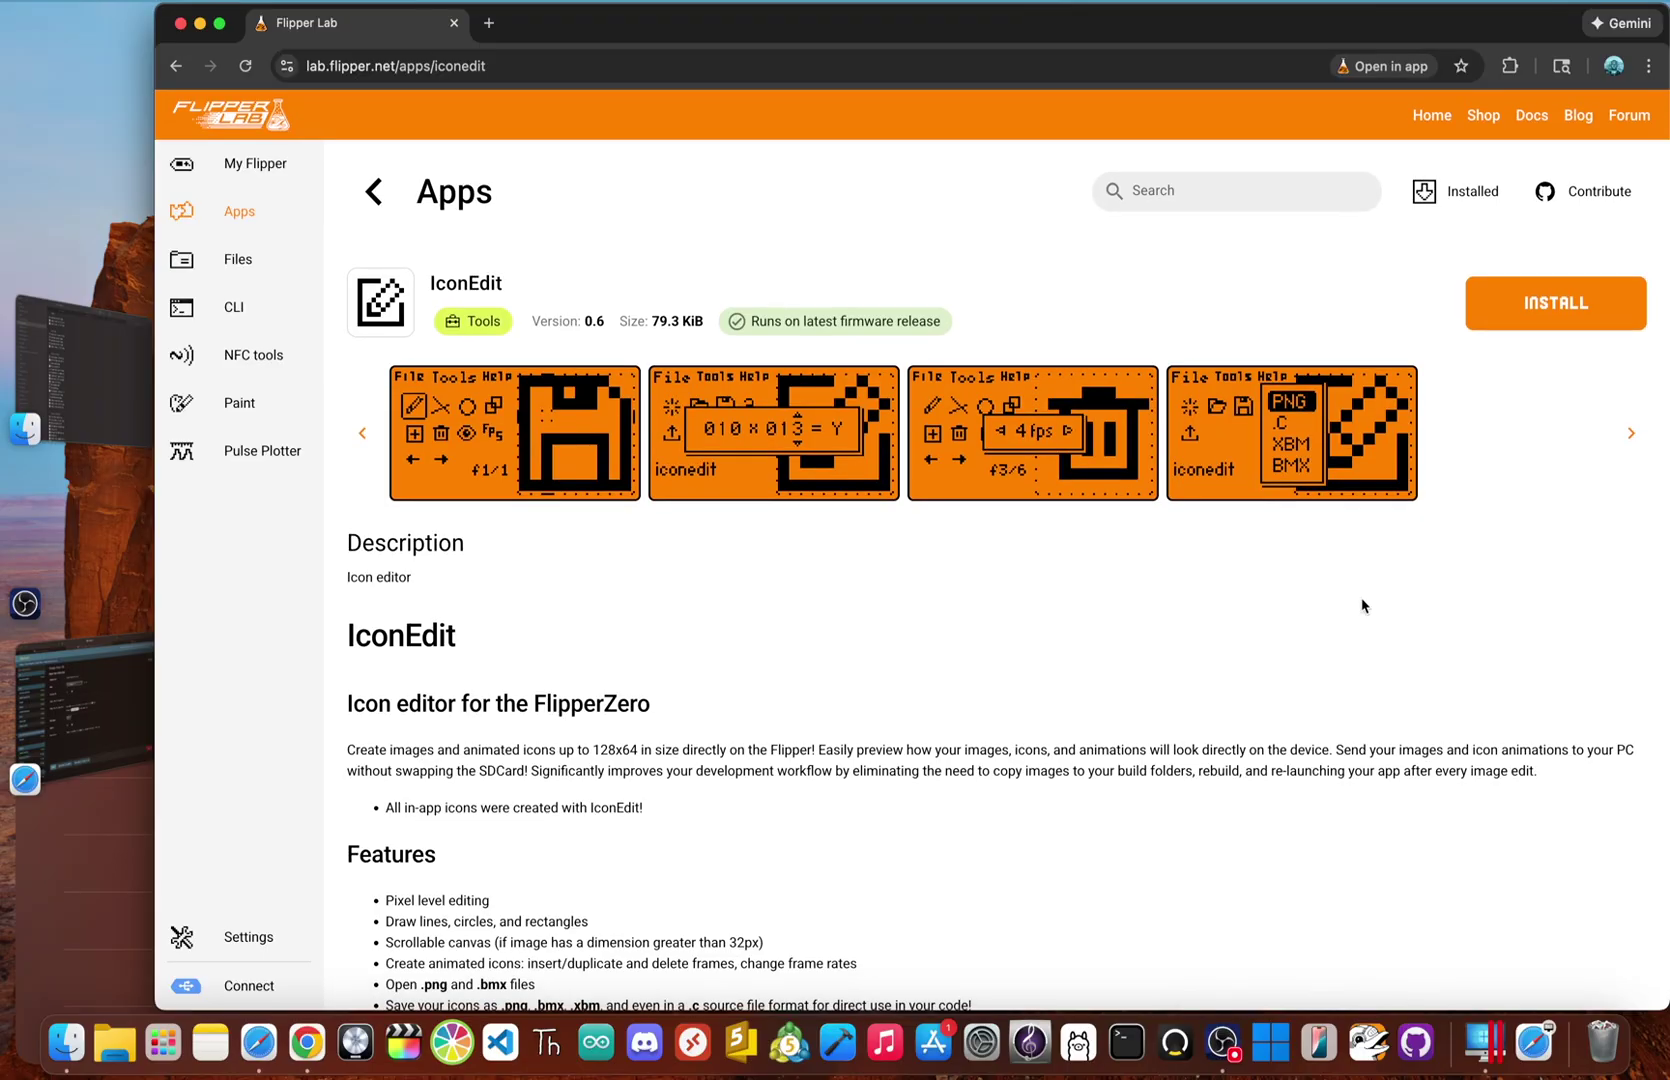
# Step: Switch to qFlipper and use IconEdit's Draw pixel tool to place a pixel one cell above and right of the cursor's starting position
pyautogui.press('super+Tab')
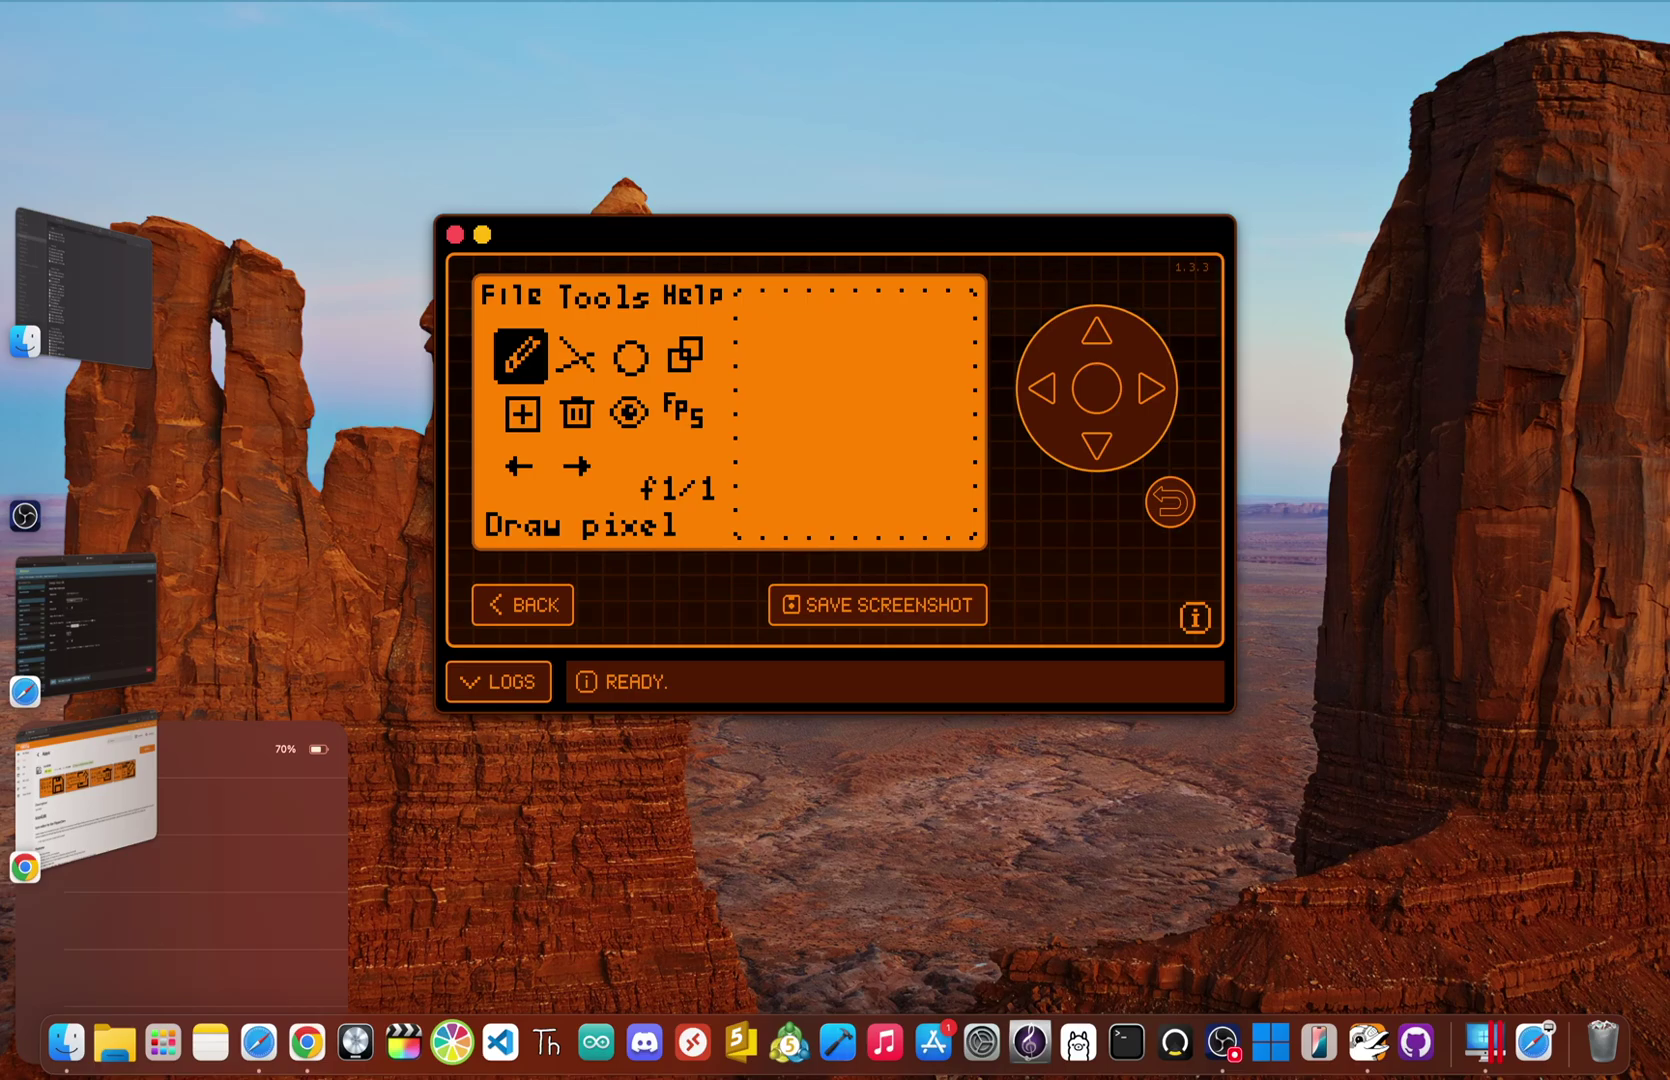
pyautogui.press('Return')
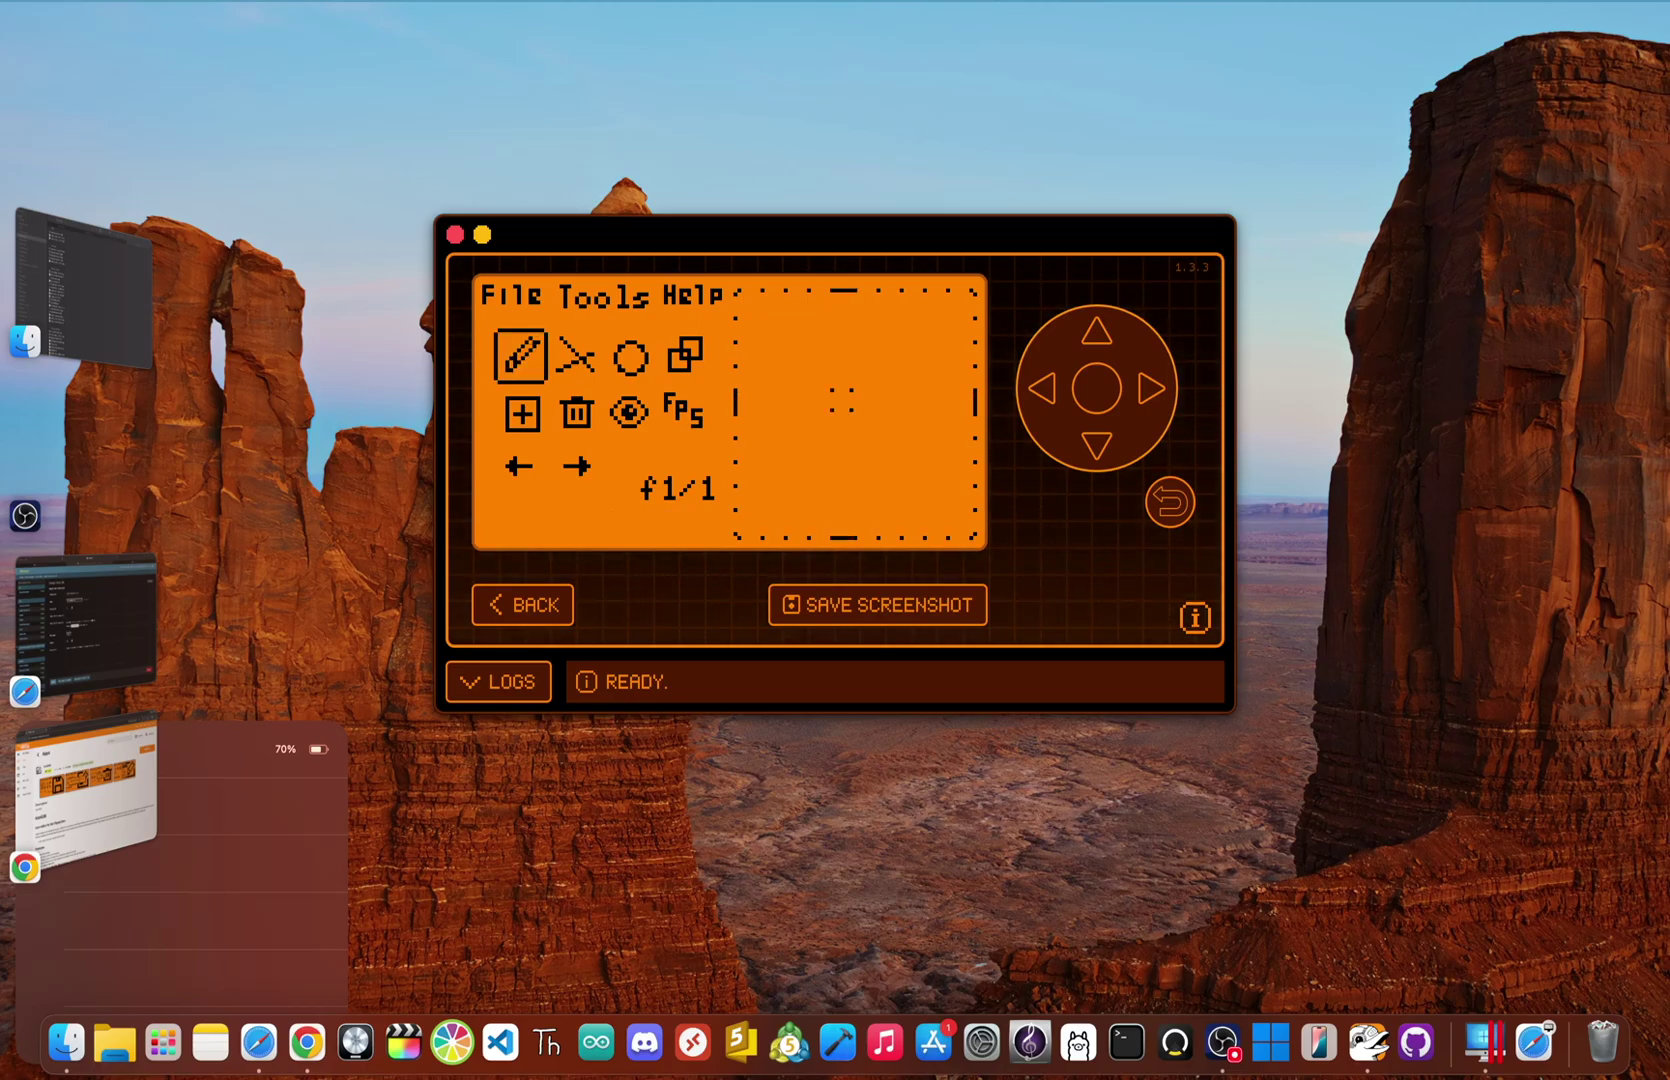
pyautogui.press('Right')
pyautogui.press('Up')
pyautogui.press('Return')
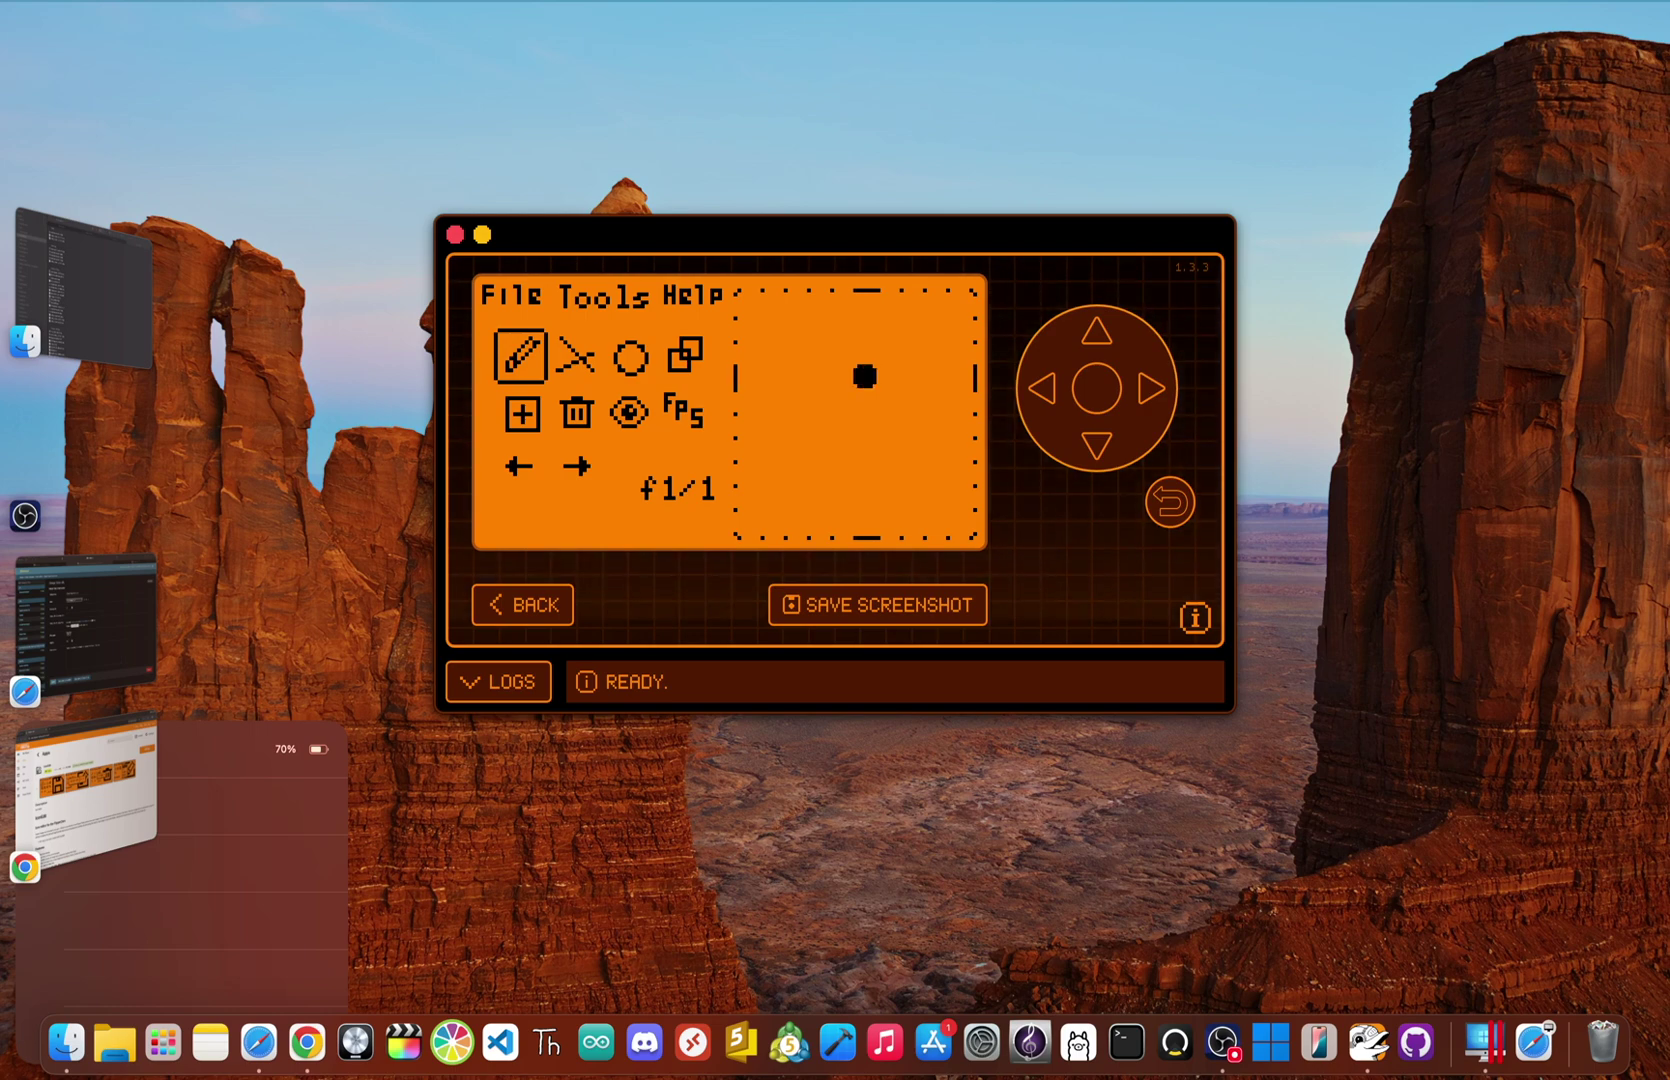
# Step: Draw a three-pixel horizontal base directly below the first pixel, extending to its right
pyautogui.press('Down')
pyautogui.press('Return')
pyautogui.press('Right')
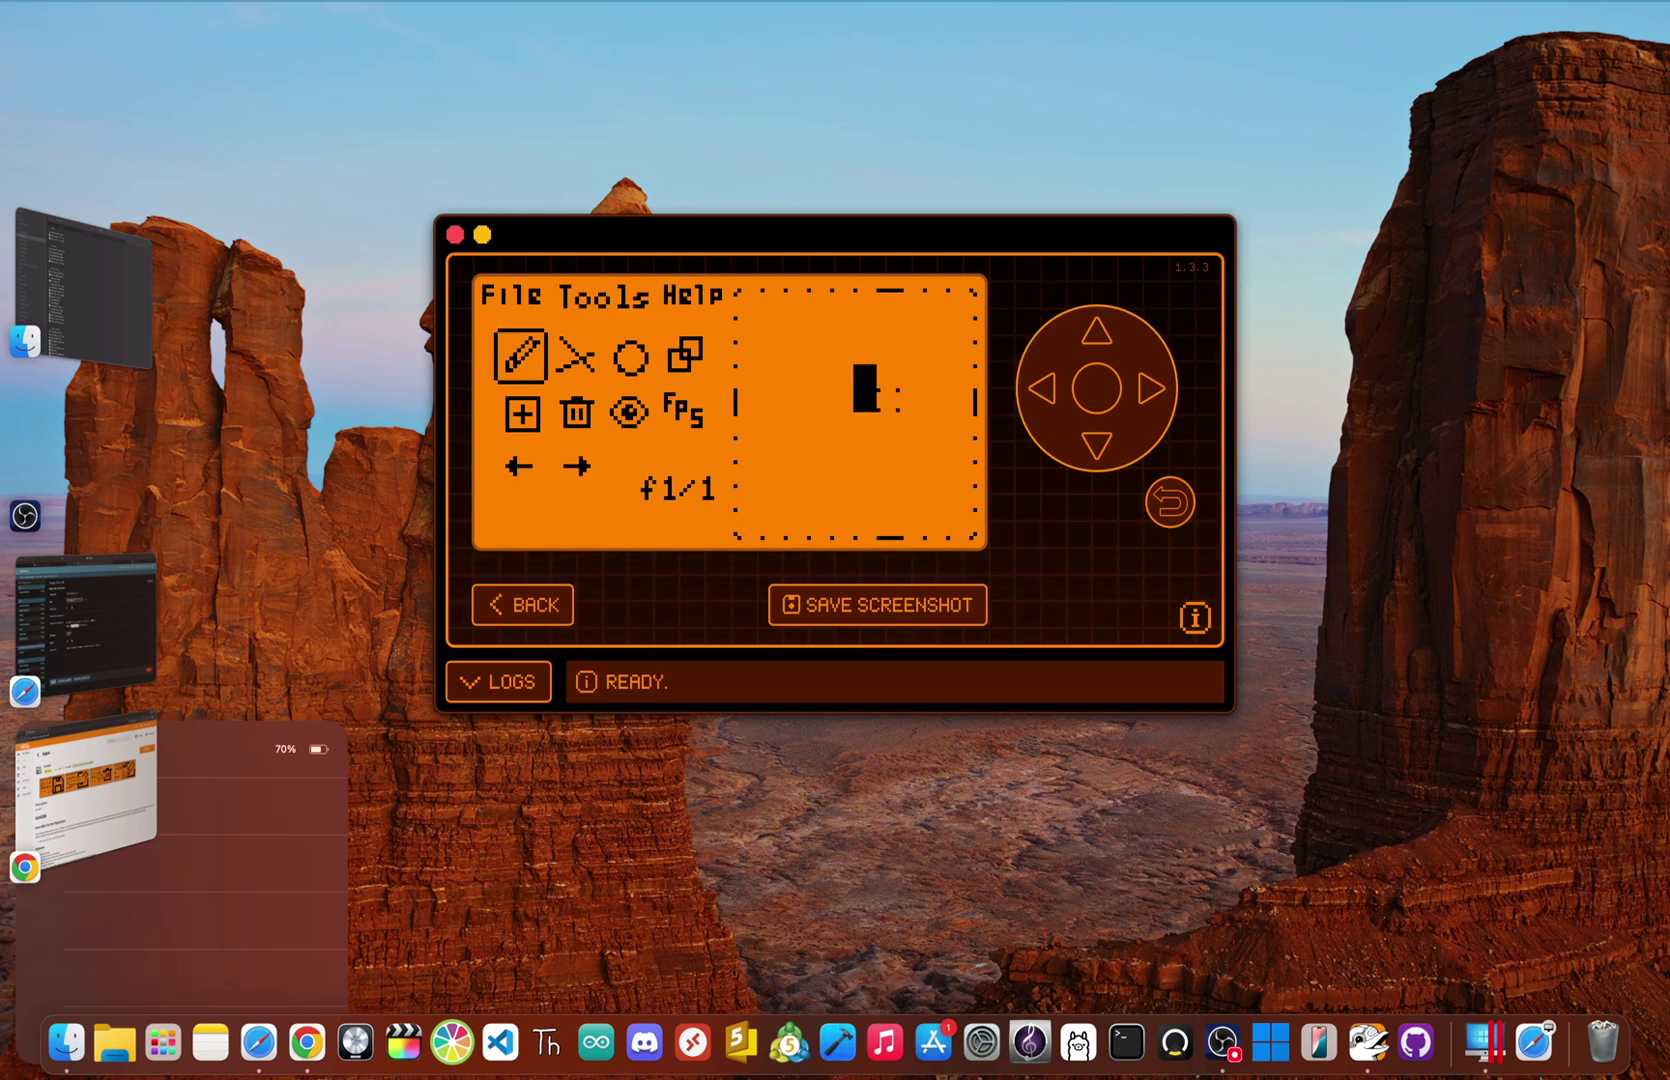
pyautogui.press('Return')
pyautogui.press('Right')
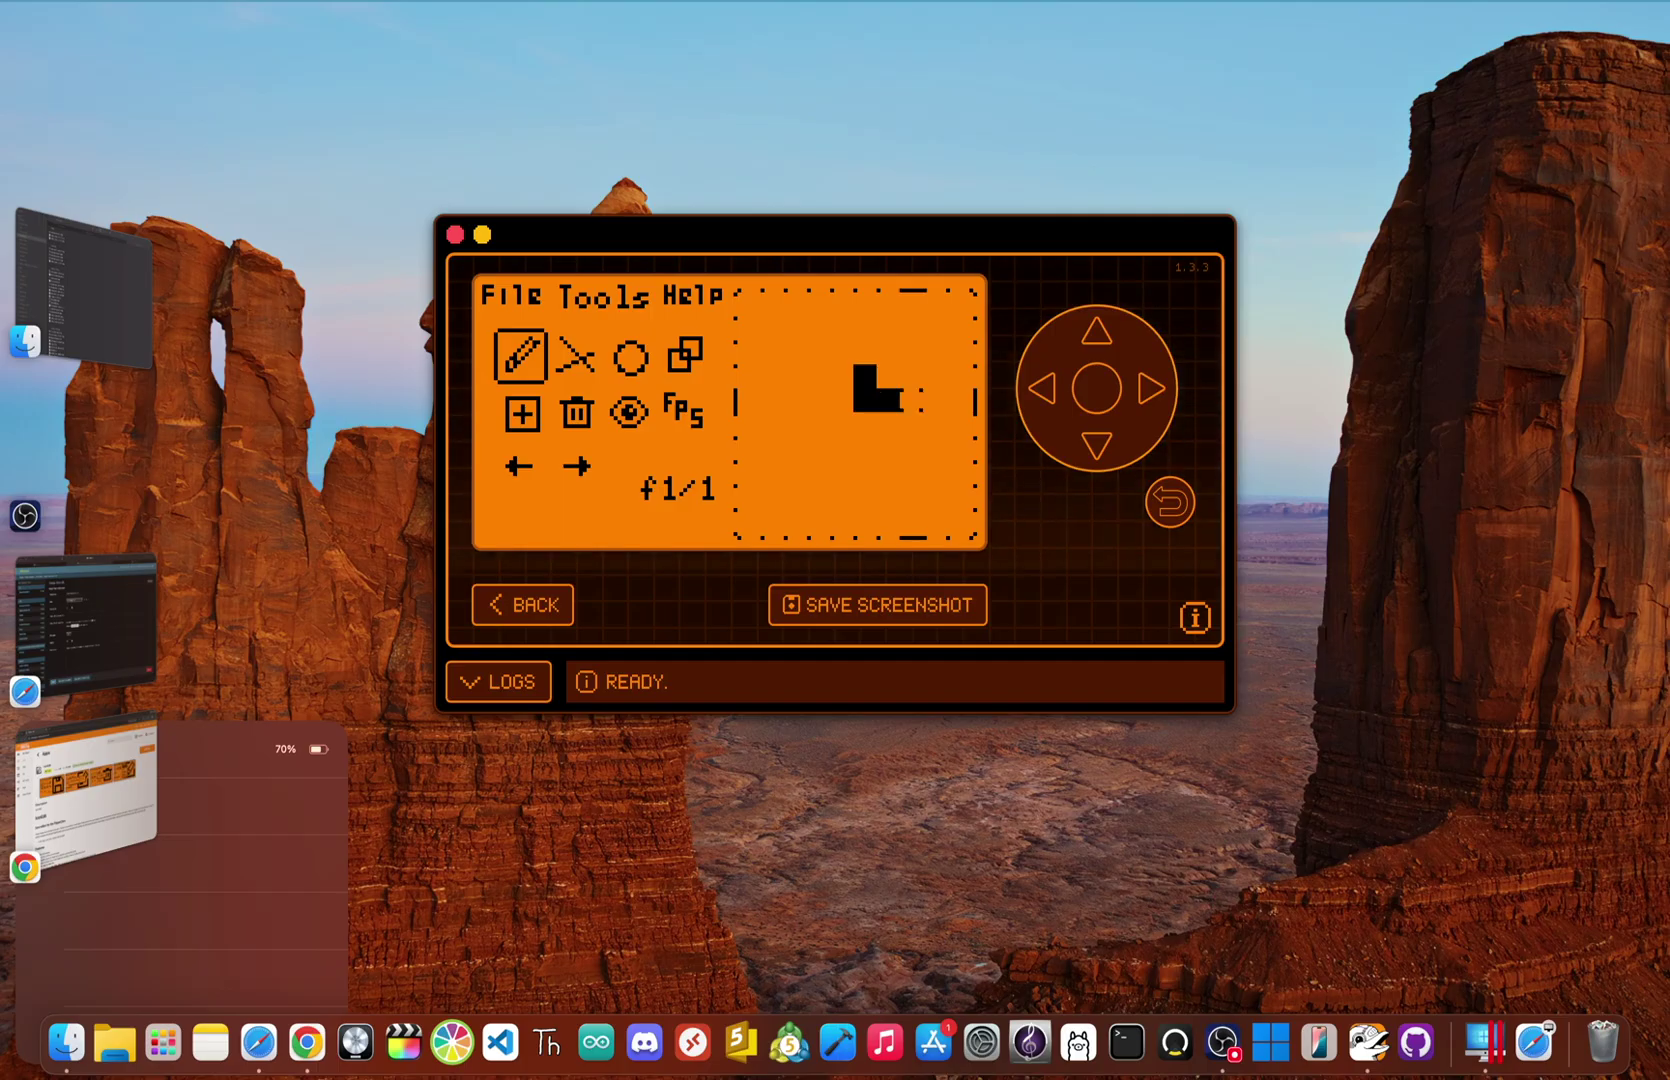
pyautogui.press('Return')
# Step: Extend the vertical stem upward by two pixels to complete an L four pixels tall, and leave pixel drawing
pyautogui.press('Left')
pyautogui.press('Left')
pyautogui.press('Up')
pyautogui.press('Up')
pyautogui.press('Return')
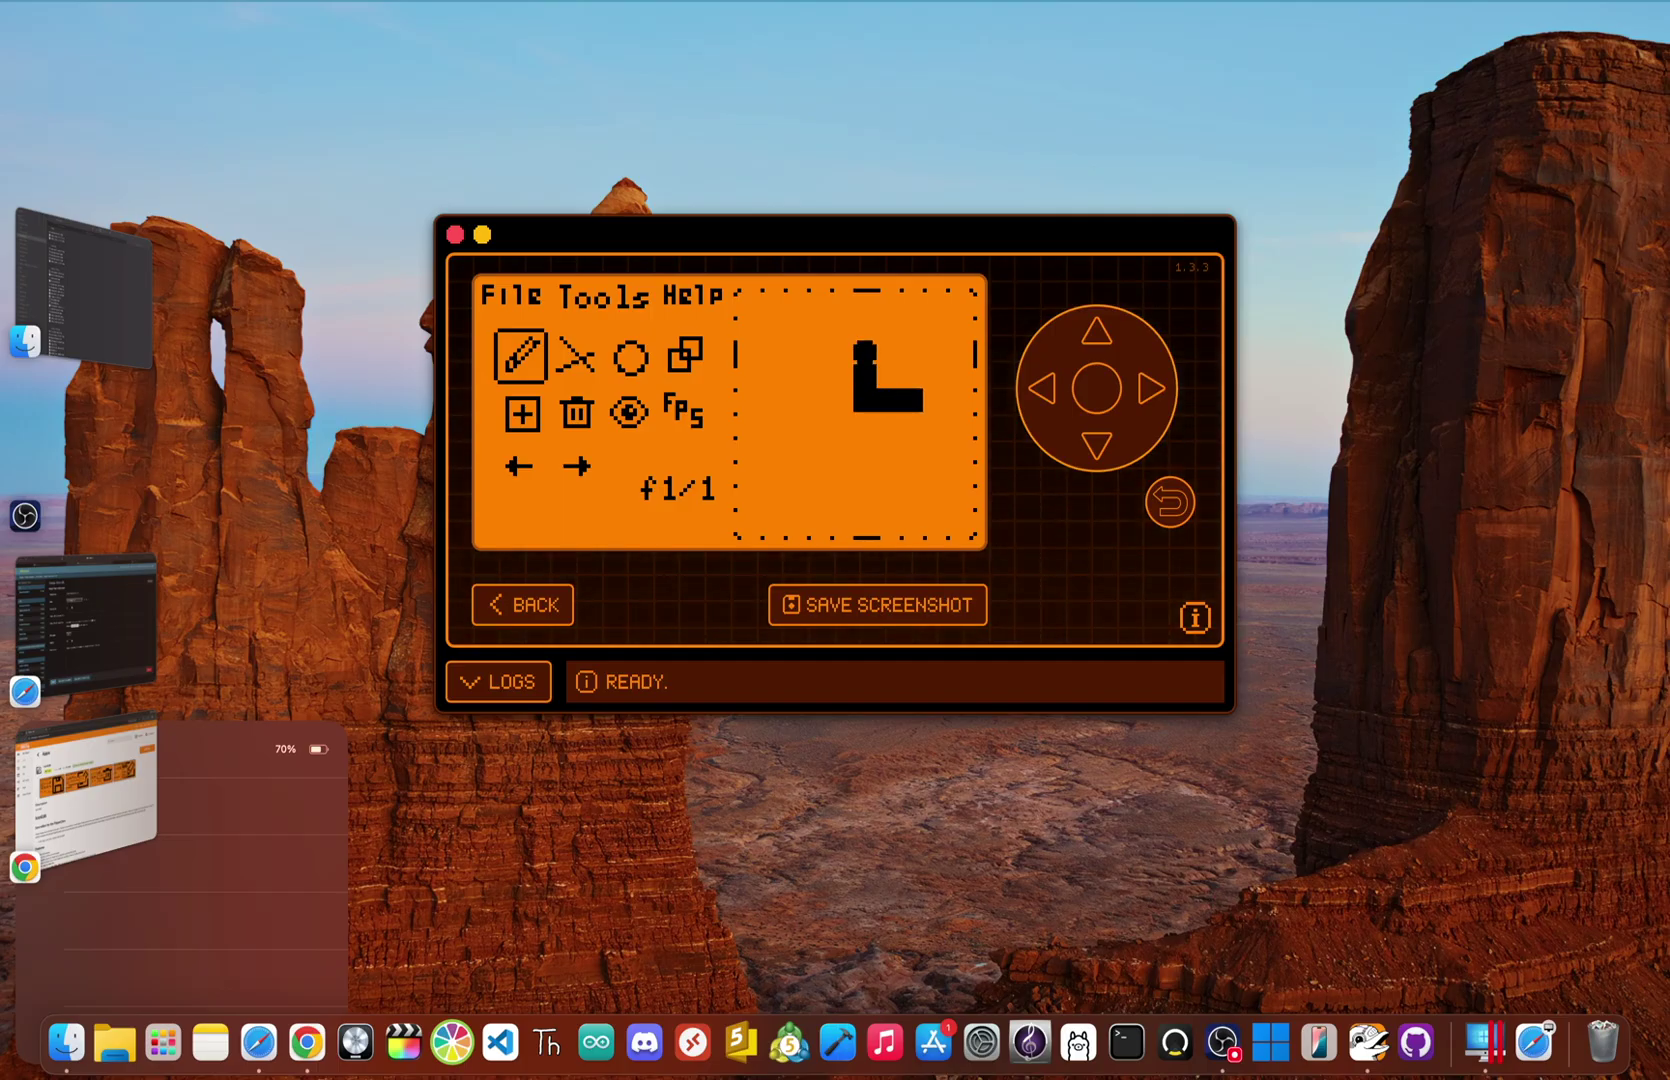
pyautogui.press('Up')
pyautogui.press('Return')
pyautogui.press('Left')
pyautogui.press('Left')
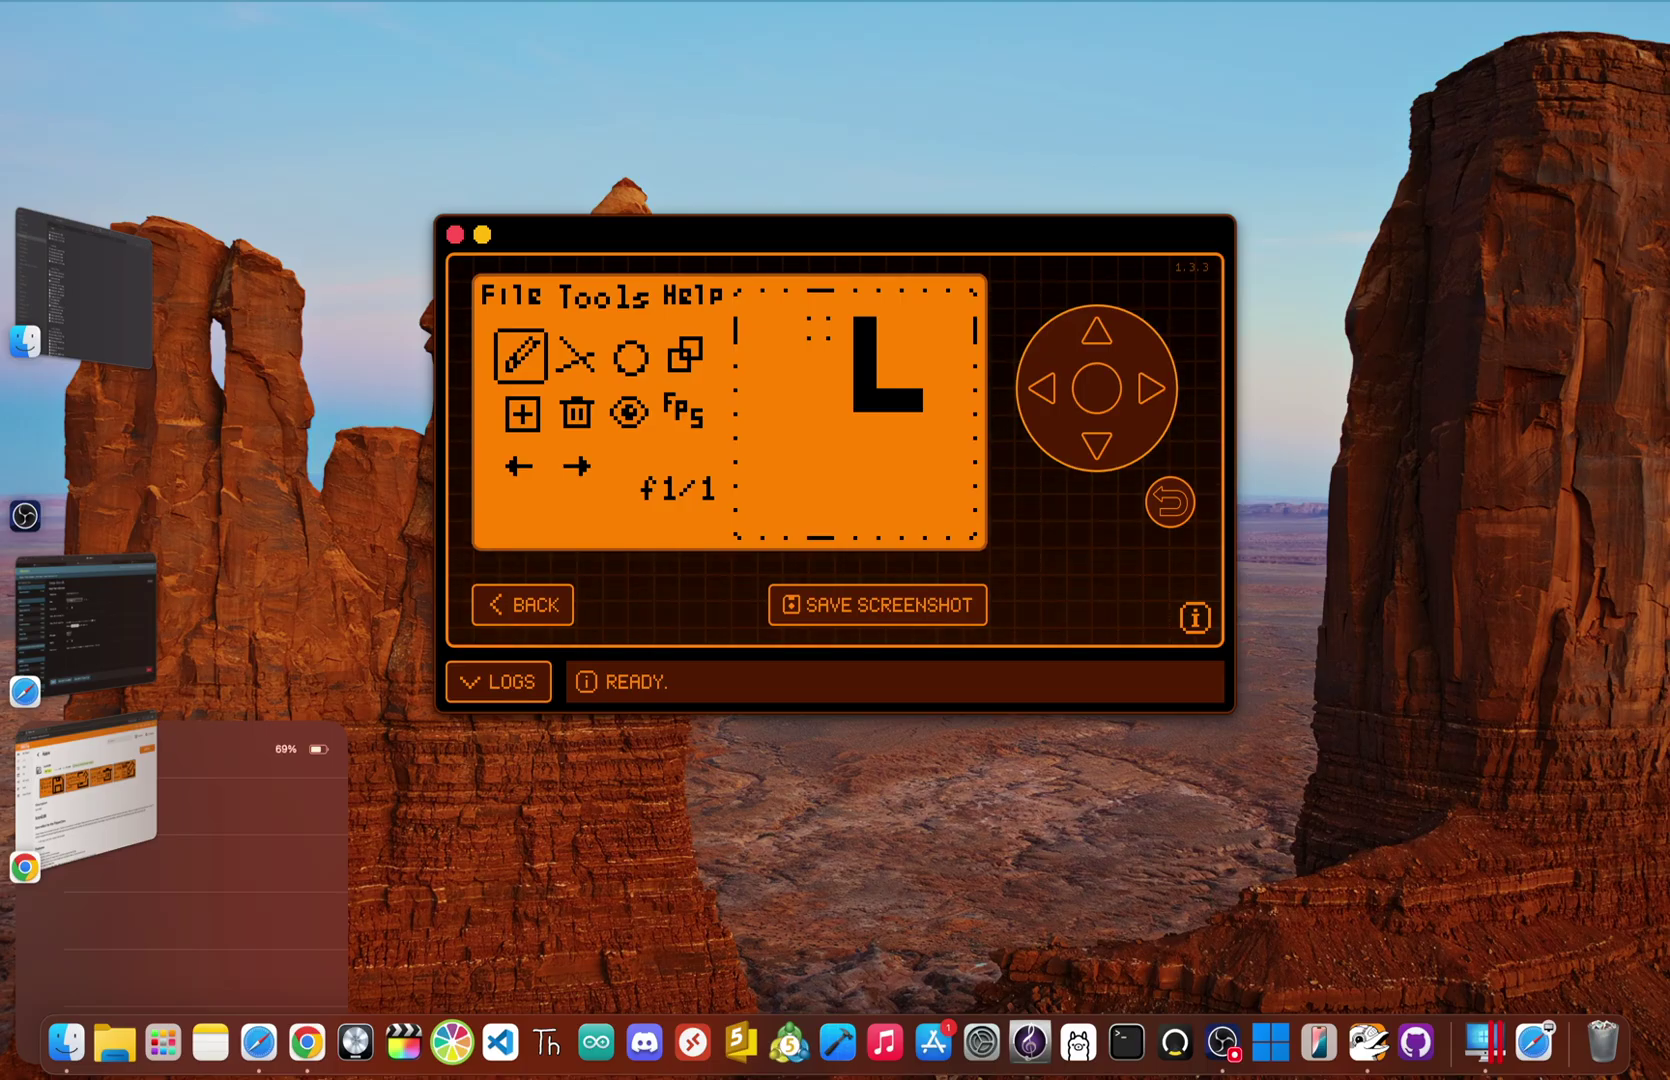
pyautogui.press('Escape')
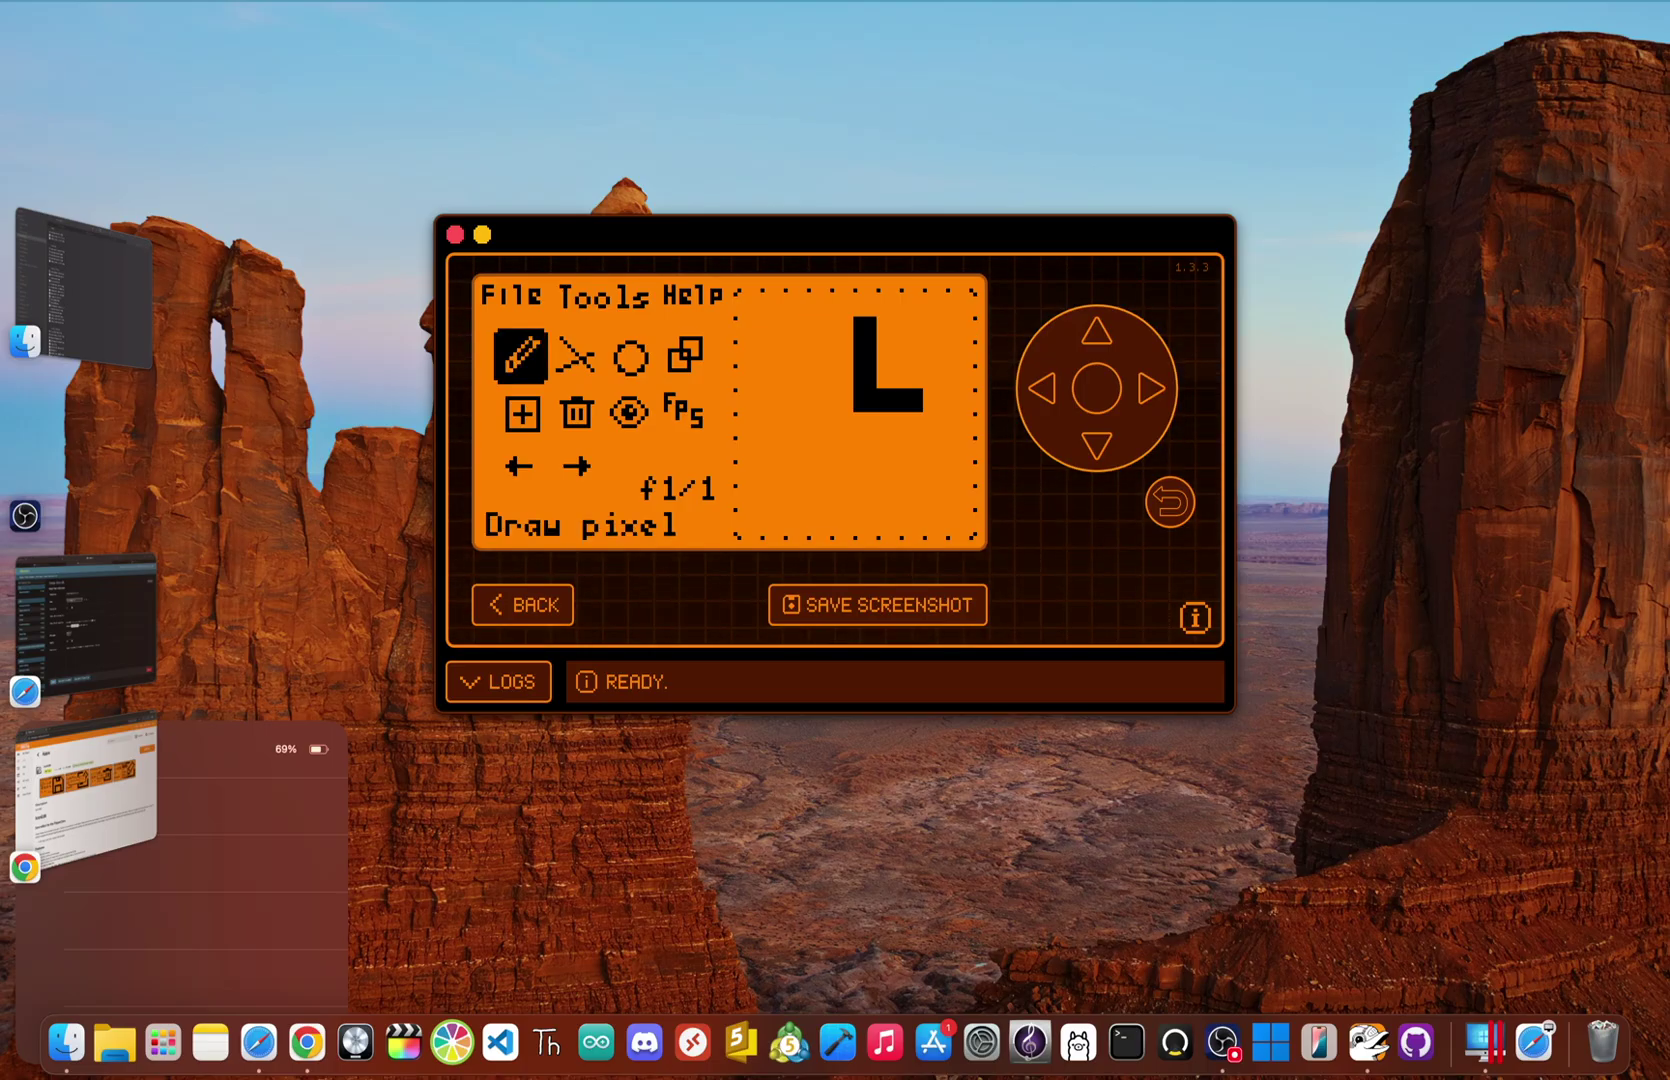
# Step: Look through IconEdit's File commands, starting with New Icon and Open Icon
pyautogui.press('Escape')
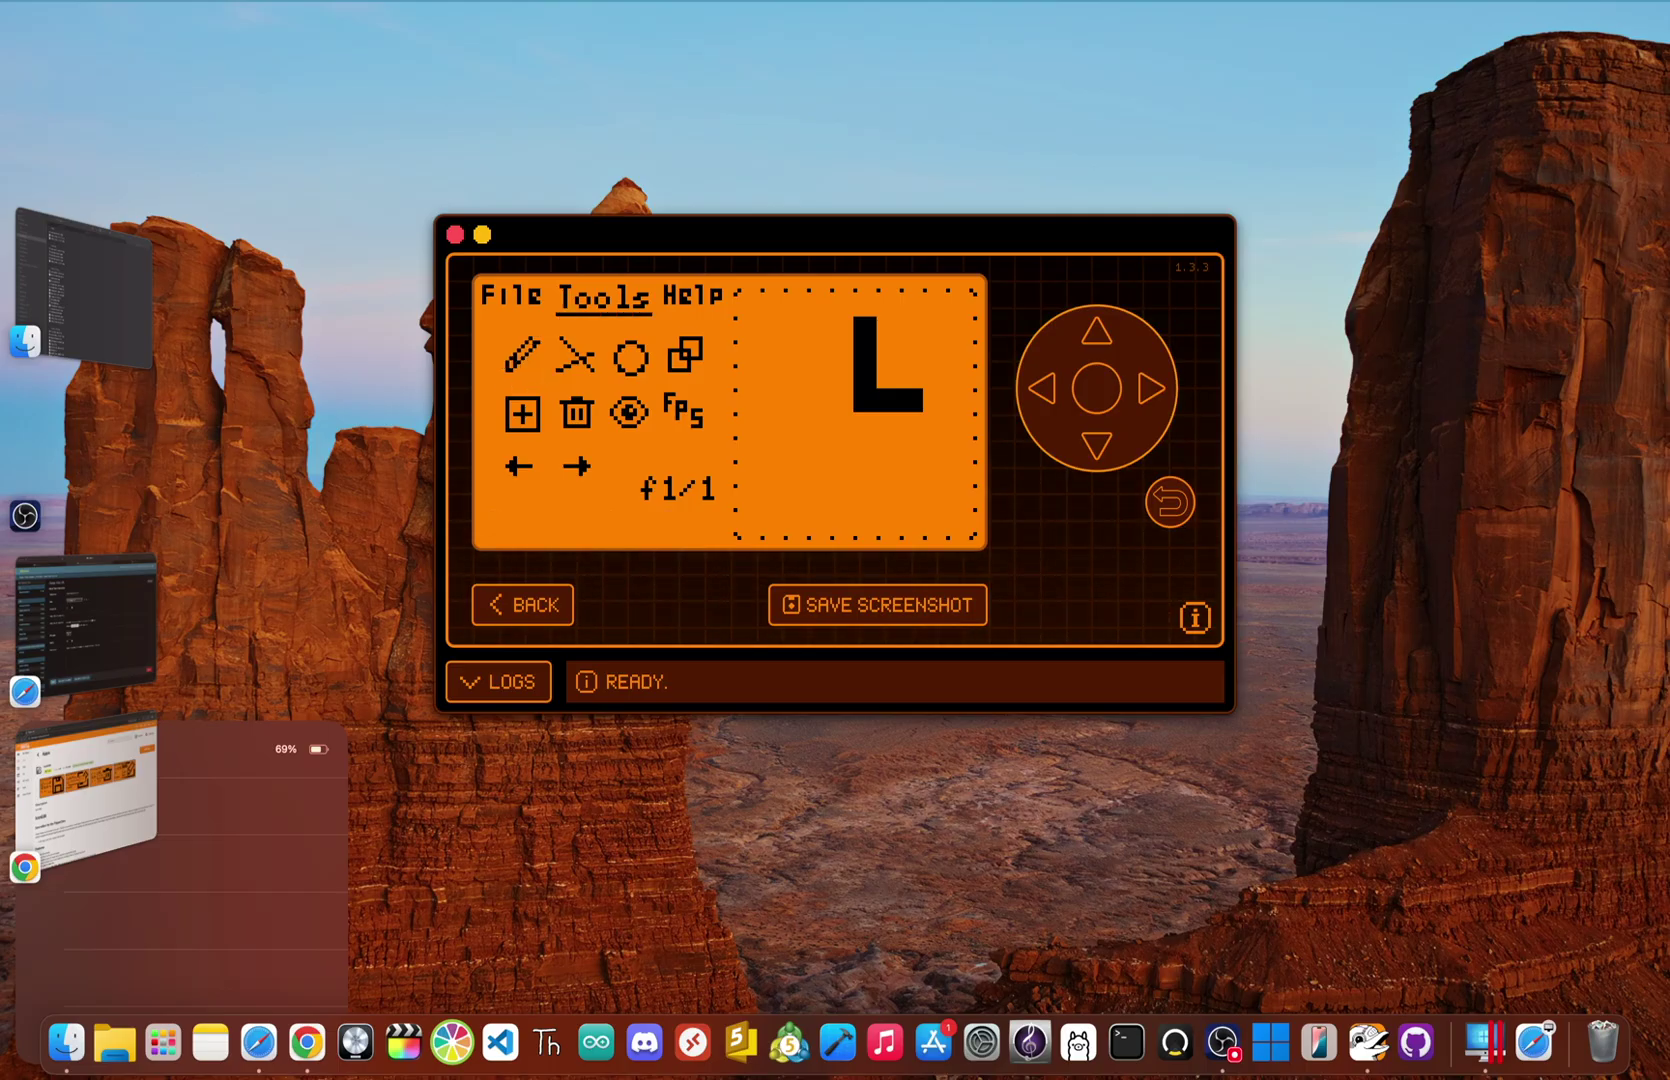
pyautogui.press('Left')
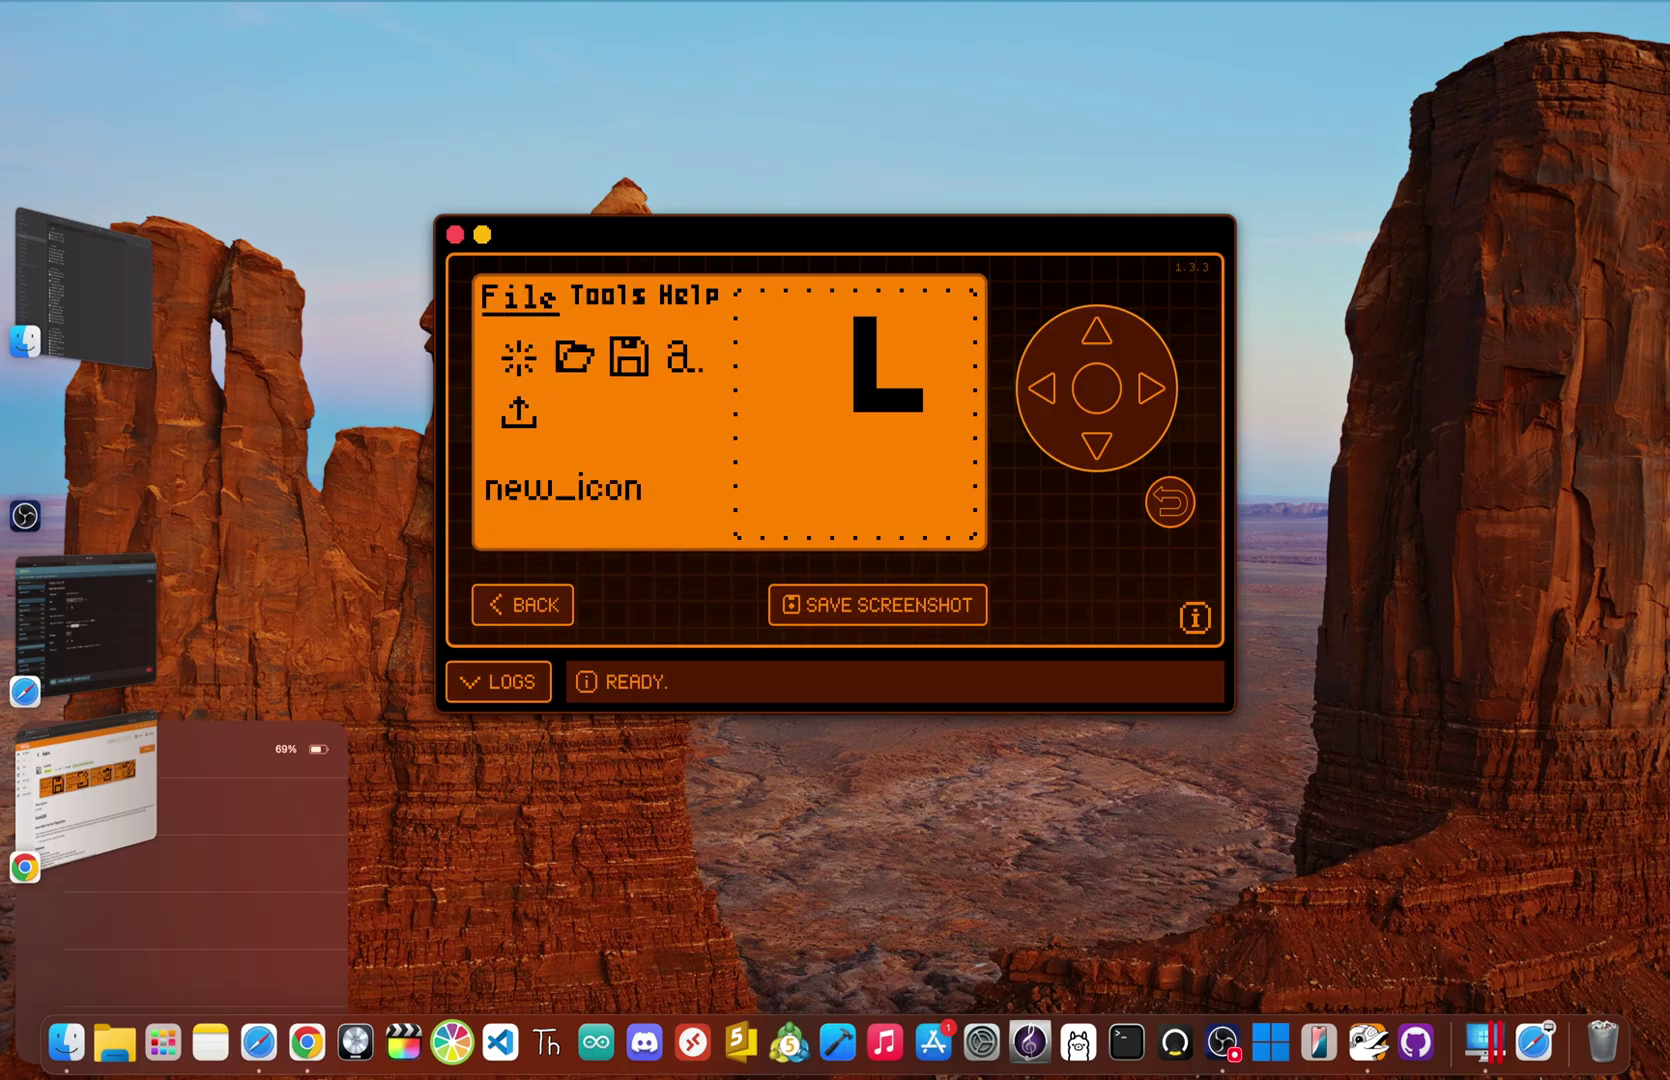
pyautogui.press('Down')
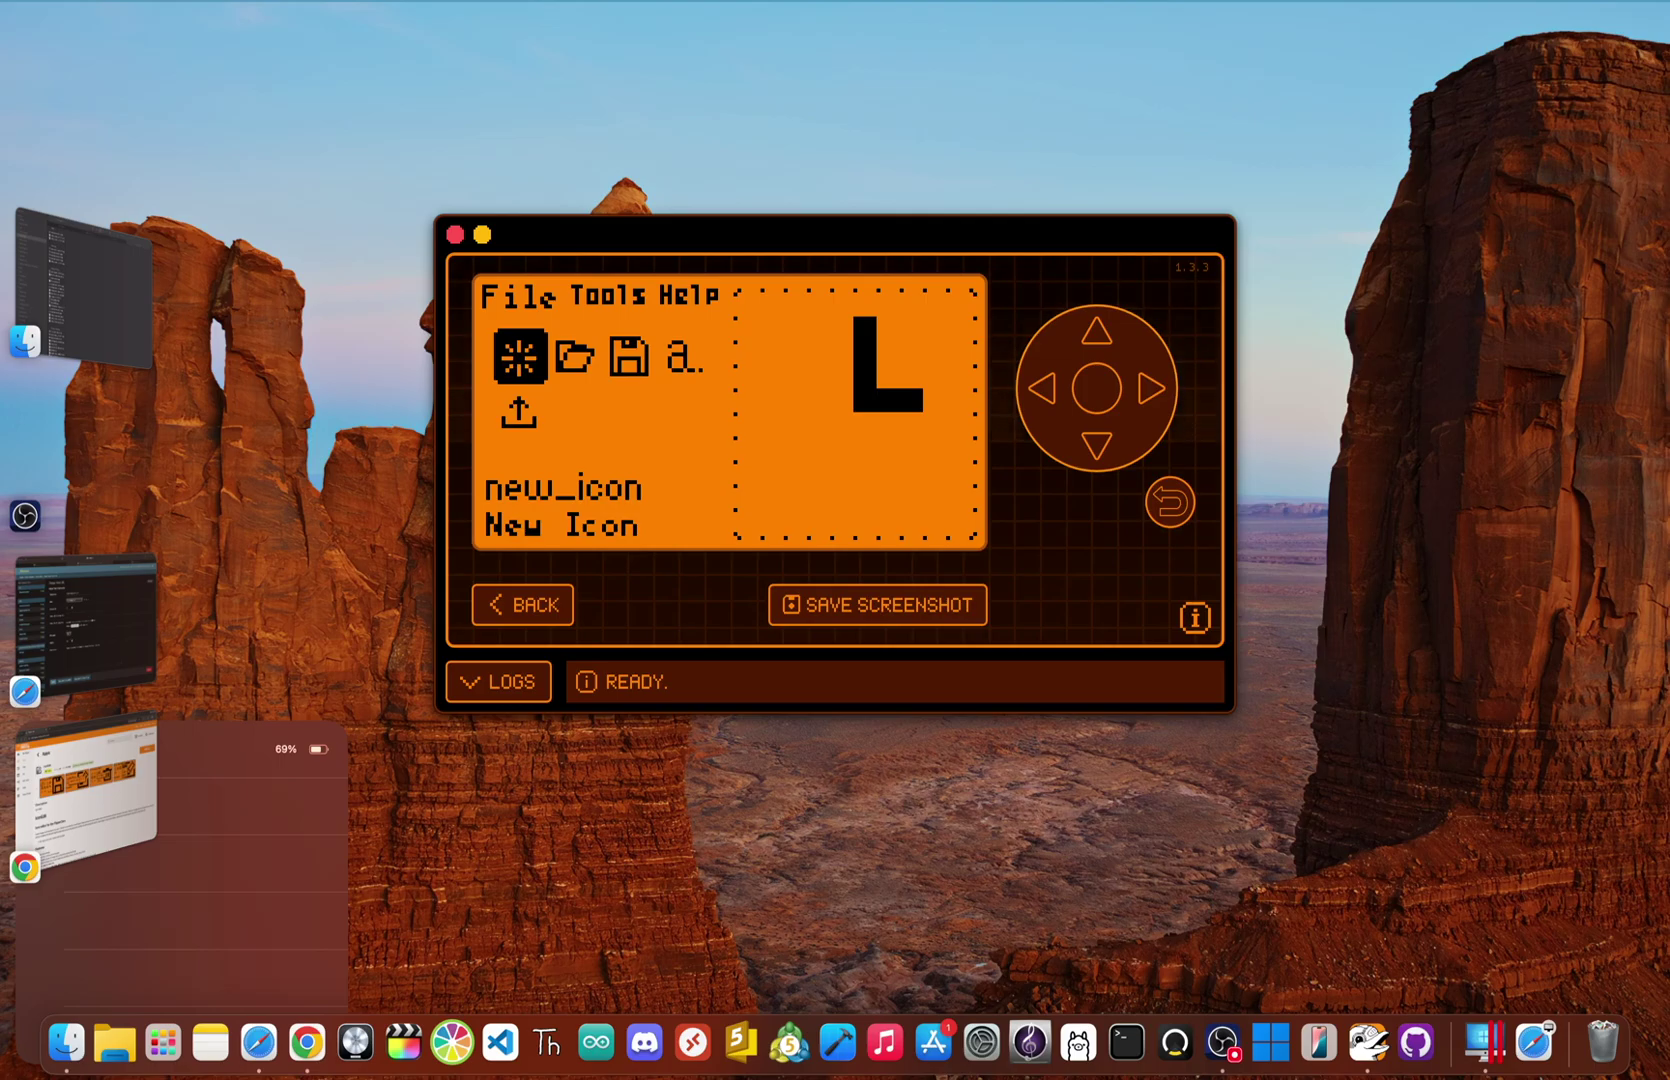
pyautogui.press('Right')
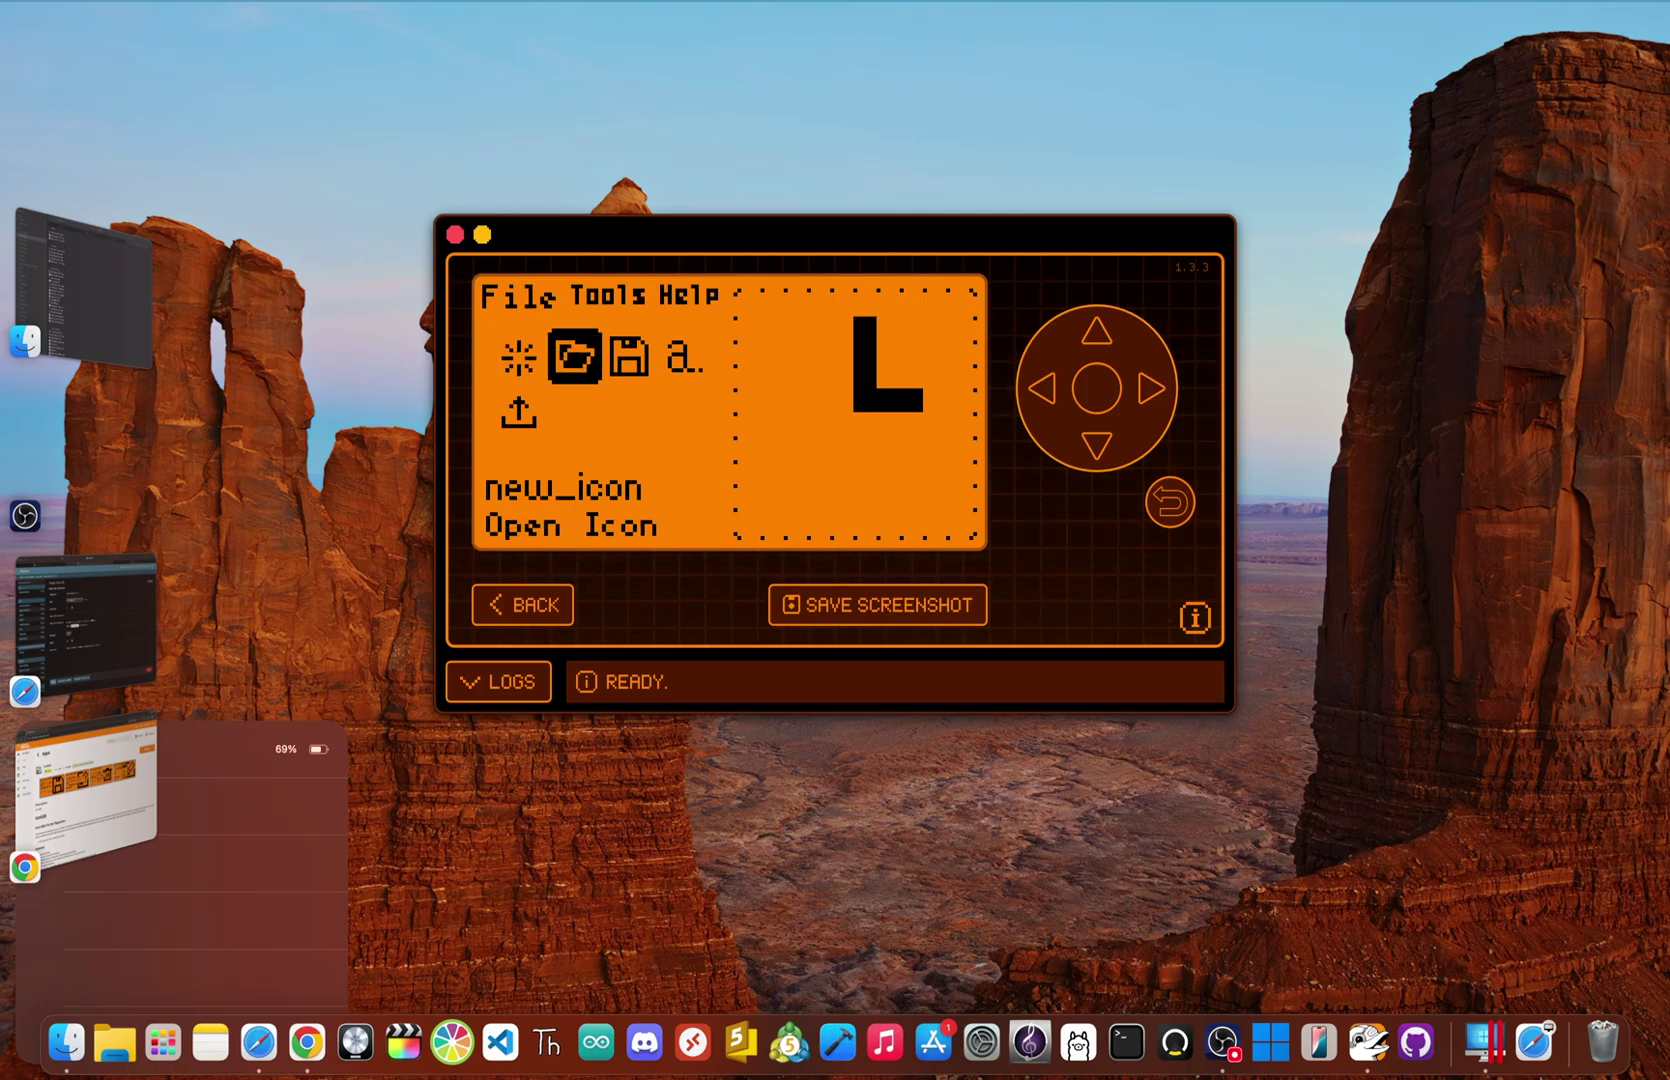
pyautogui.press('Right')
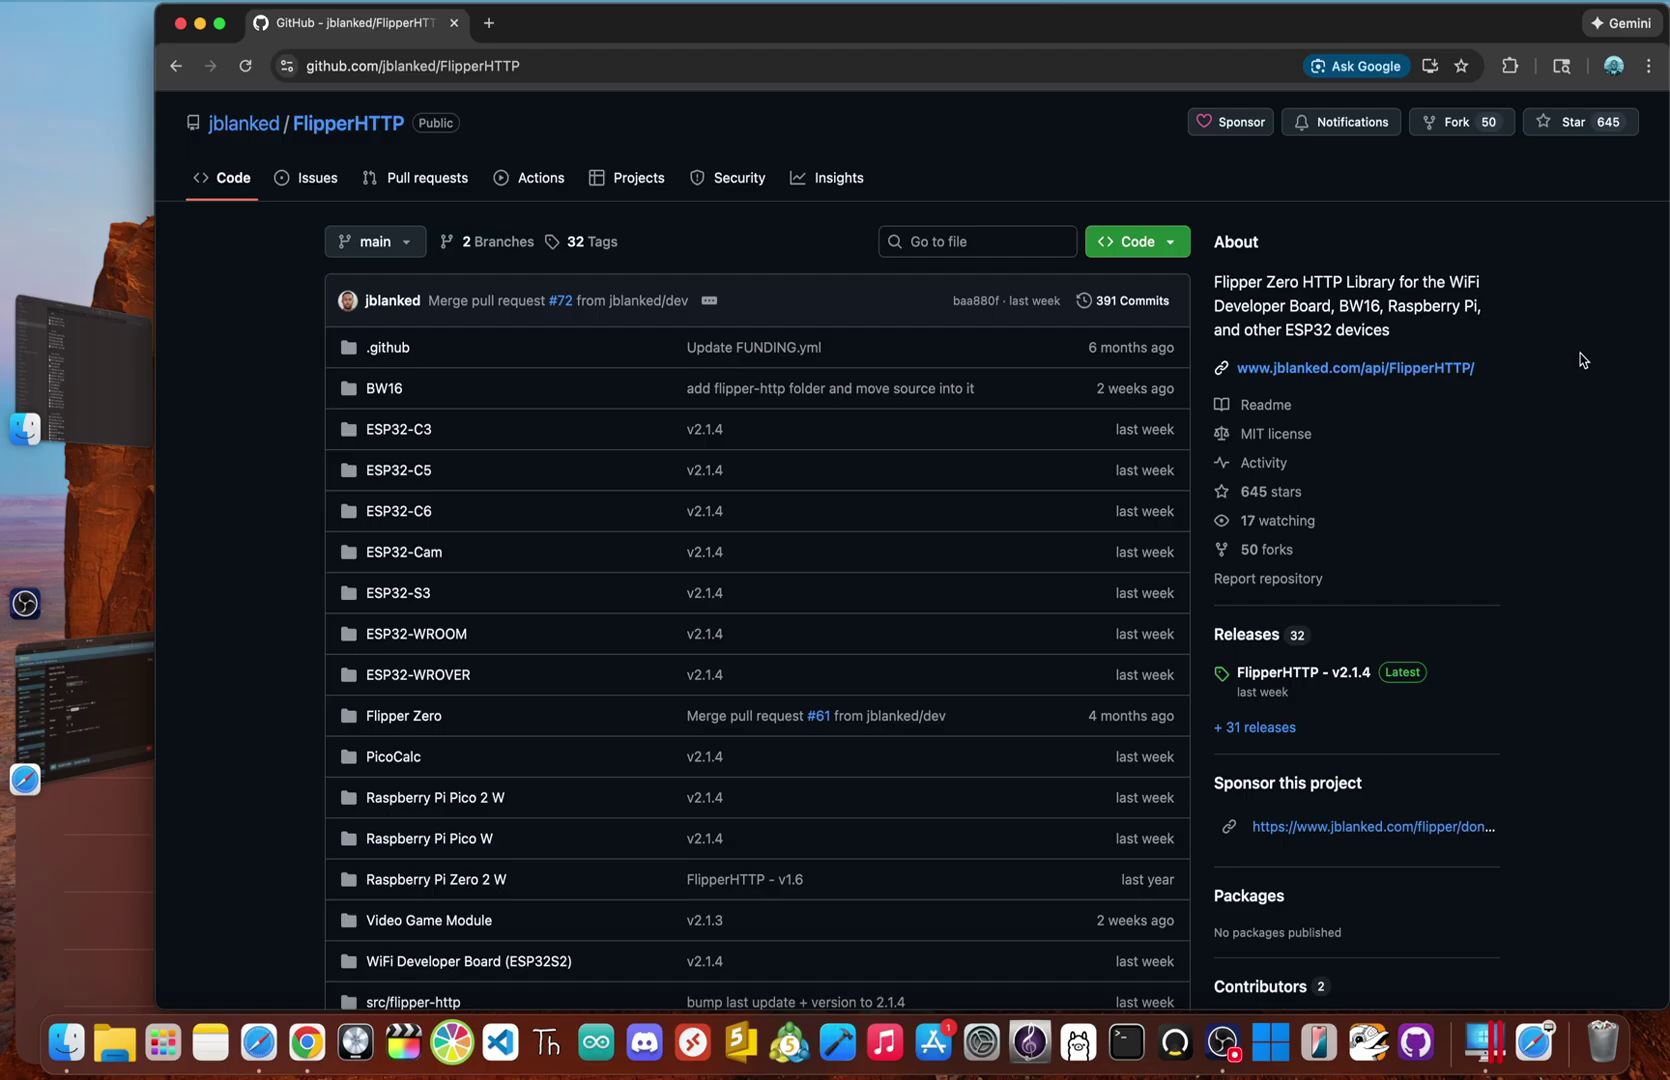
# Step: Review the FlipperHTTP repository on GitHub, examining its supported boards, README and the list of apps that utilize FlipperHTTP
pyautogui.scroll(-5, 1582, 360)
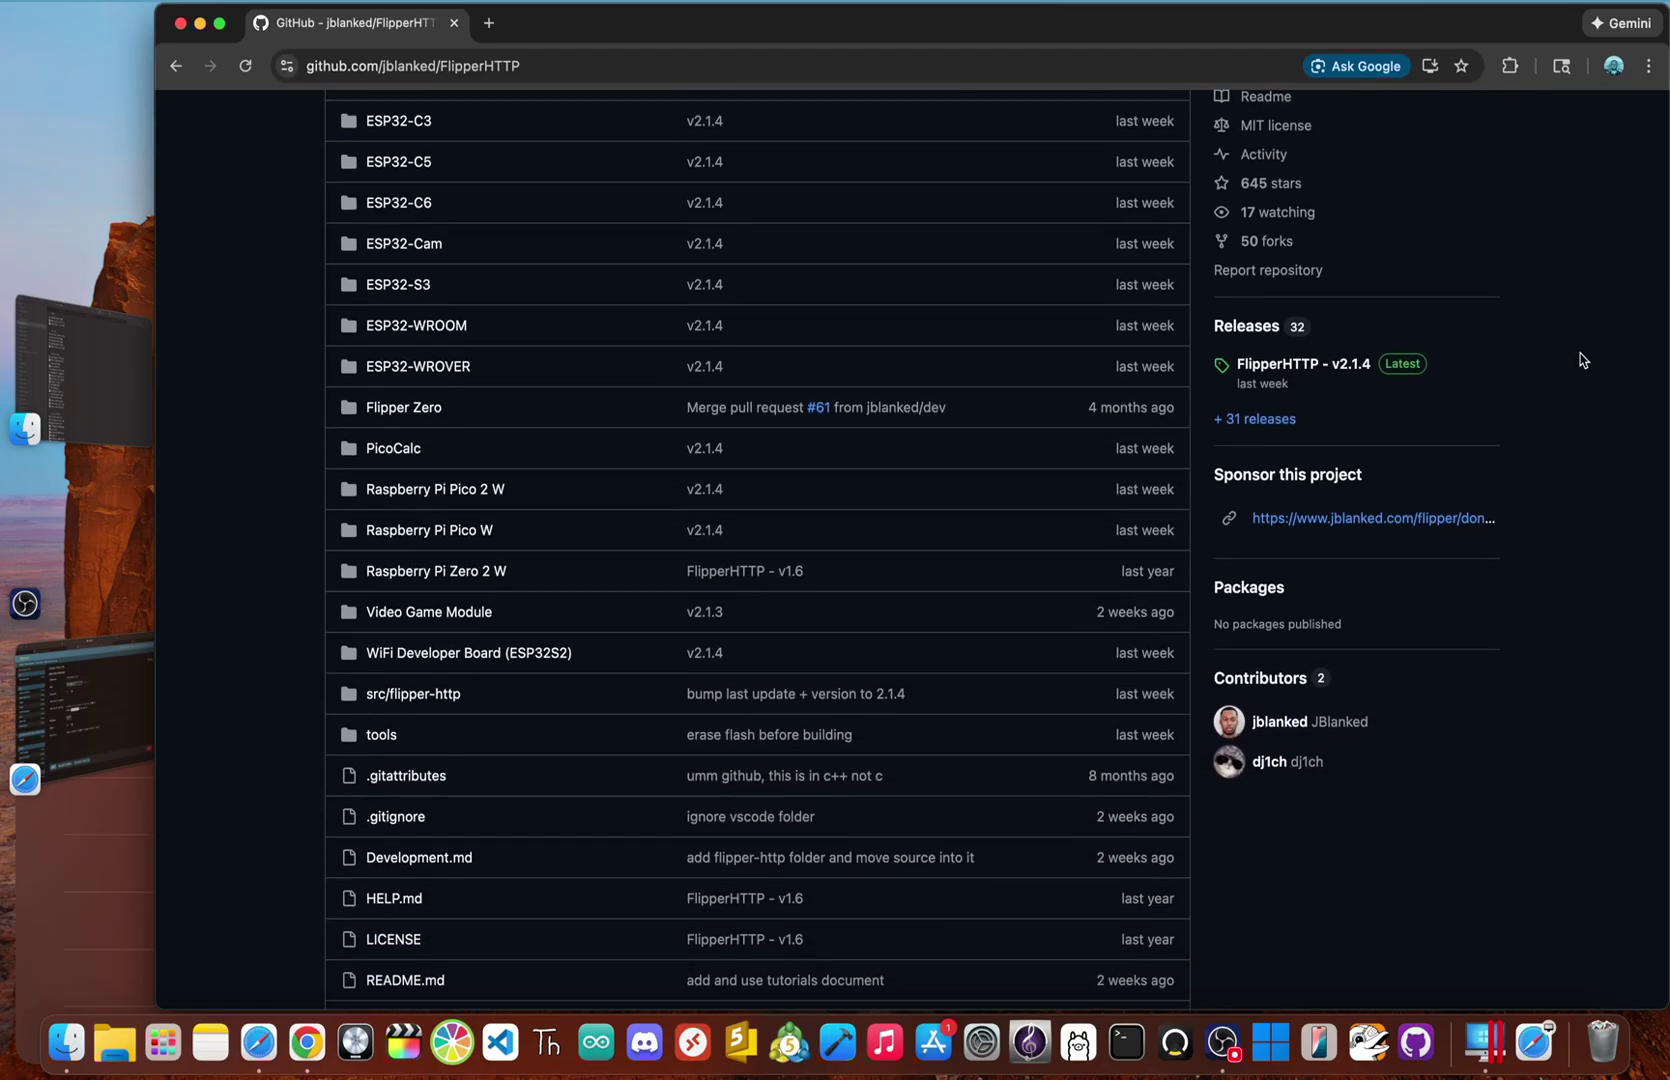
pyautogui.scroll(-5, 1582, 360)
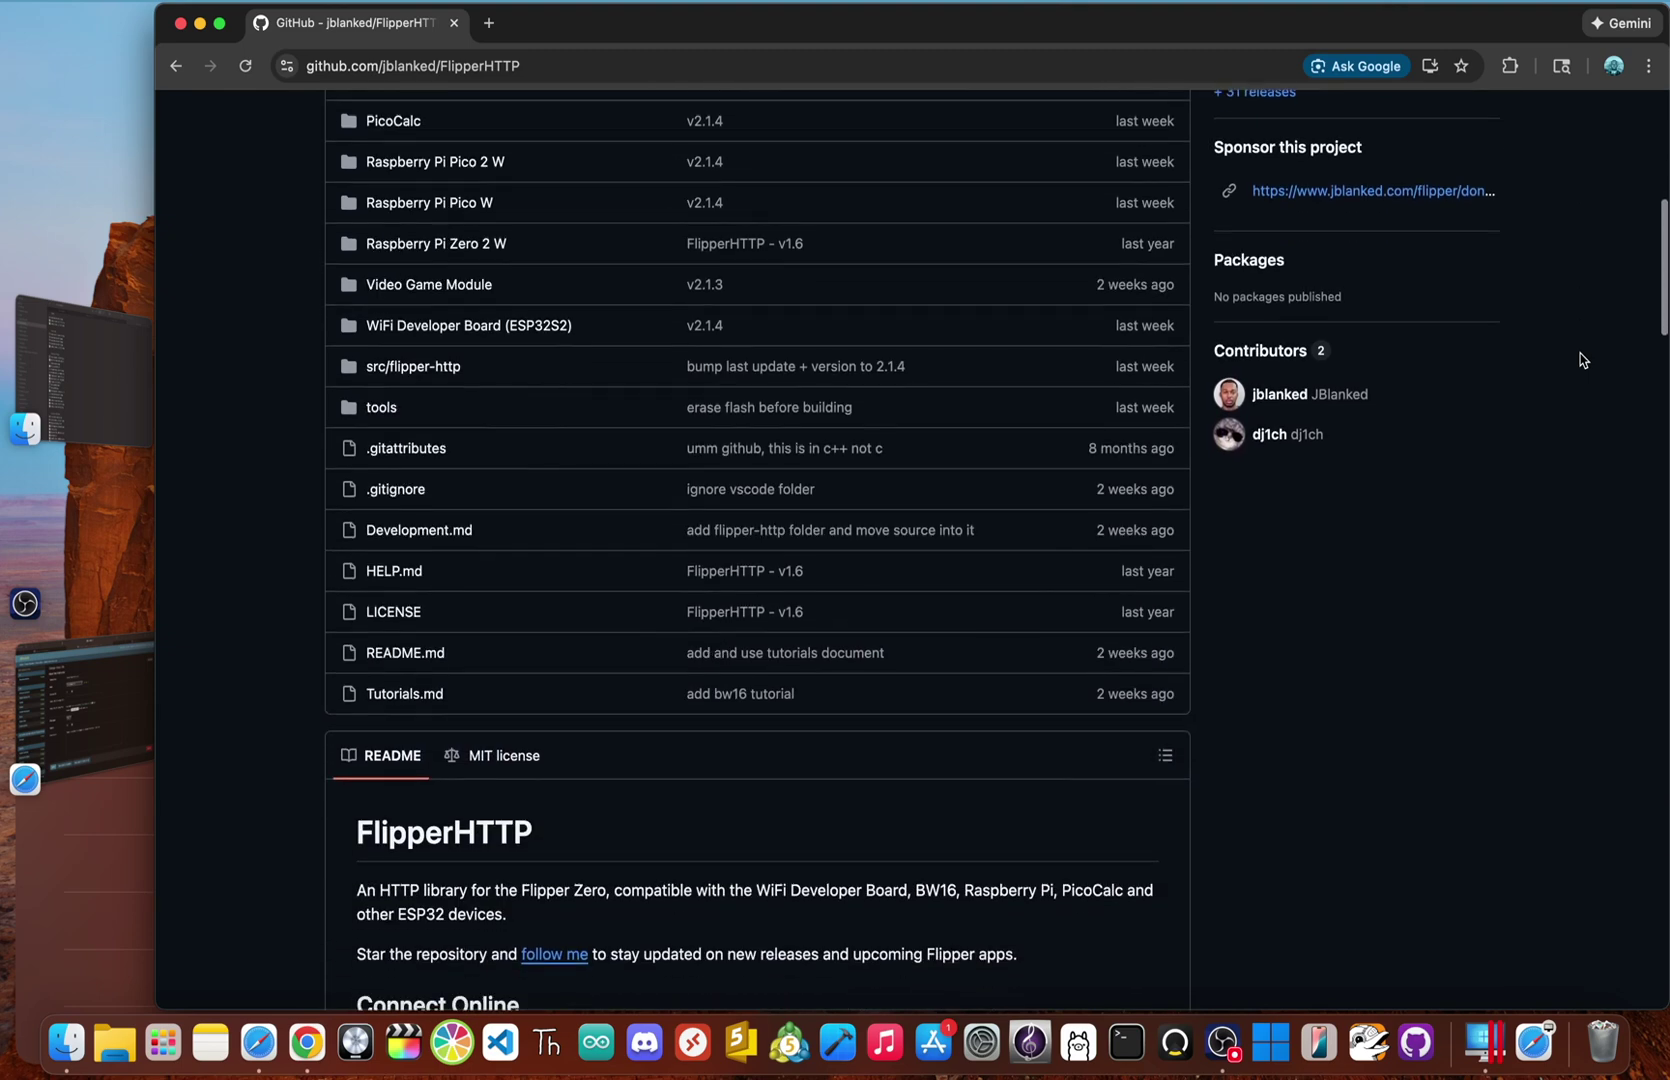
pyautogui.scroll(-5, 1582, 360)
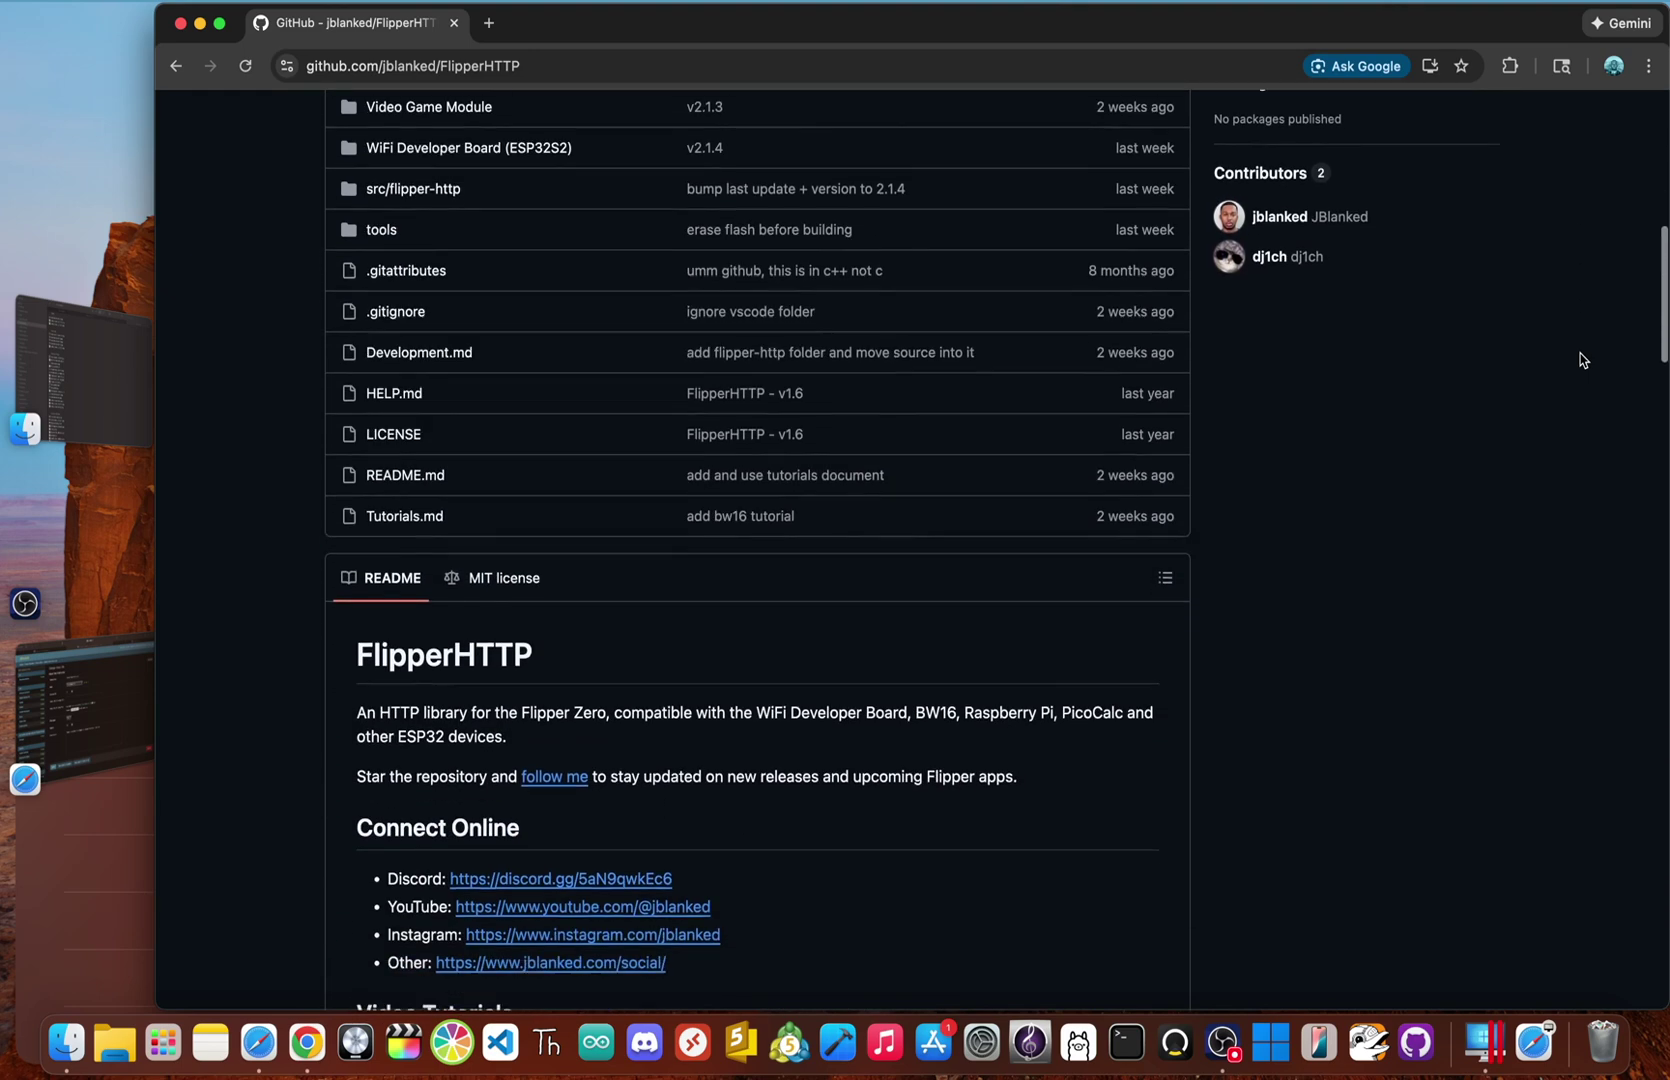
pyautogui.scroll(-3, 1582, 360)
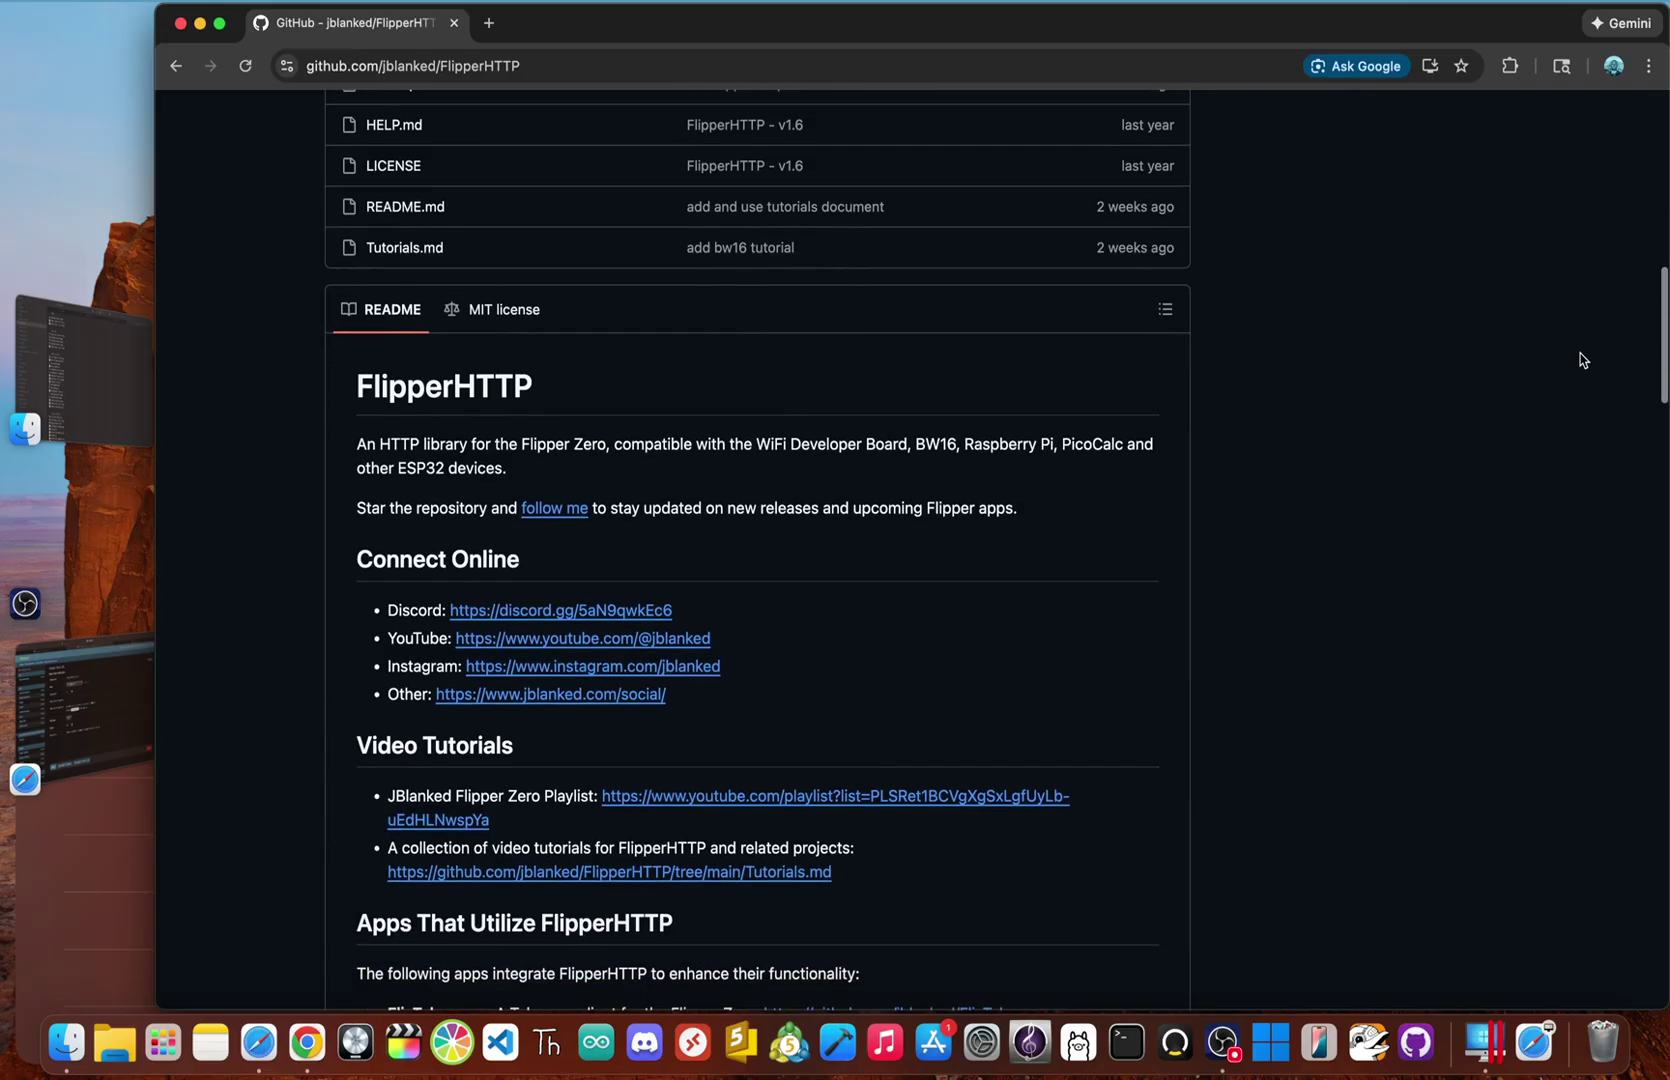
pyautogui.scroll(-7, 1582, 360)
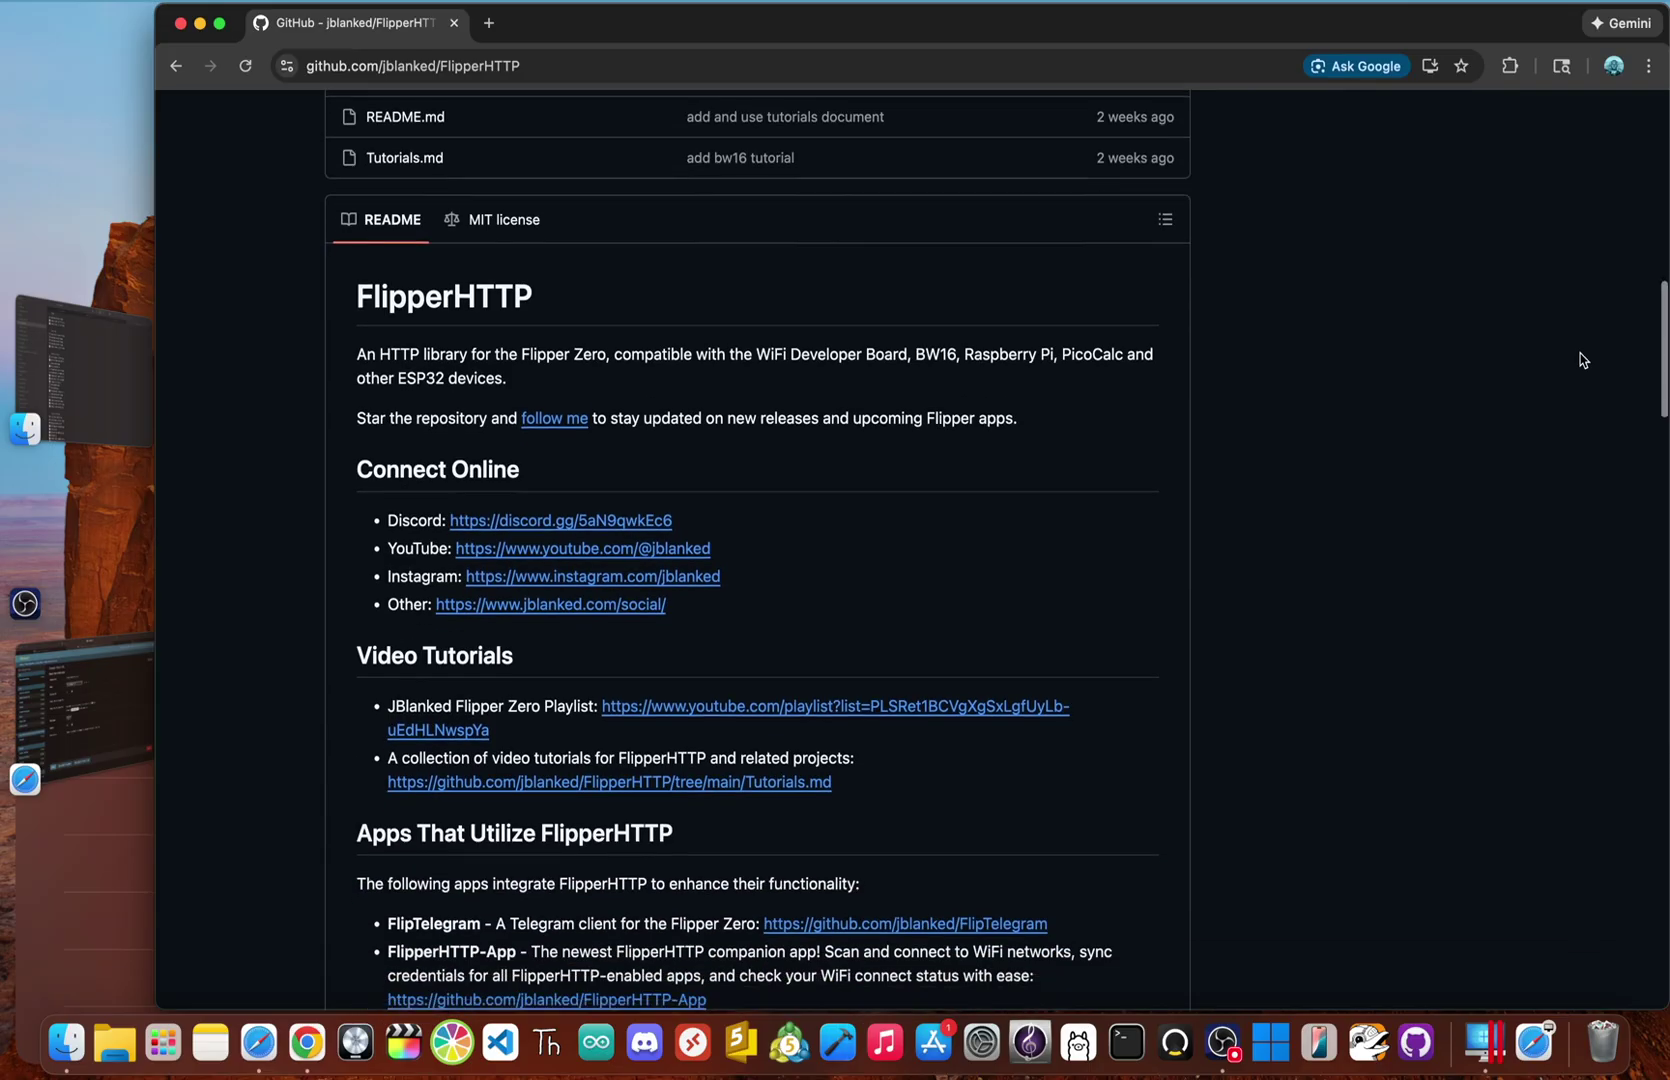
pyautogui.scroll(-3, 1582, 360)
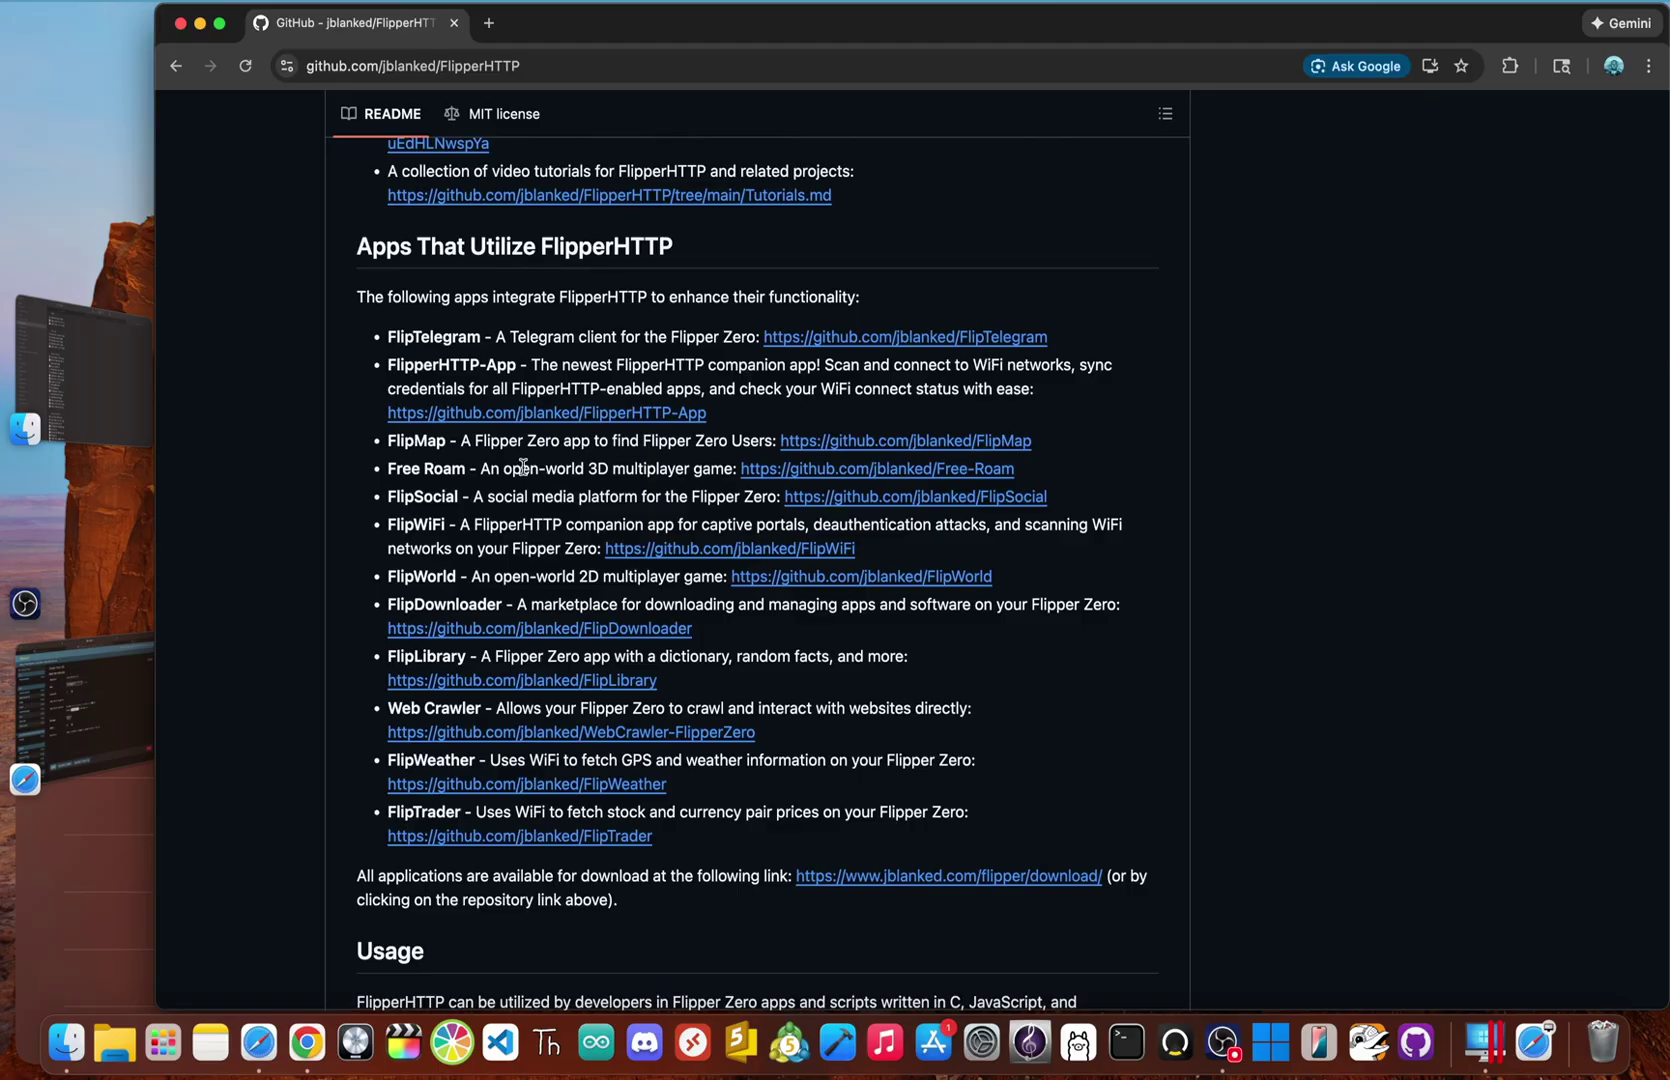
pyautogui.scroll(3, 523, 467)
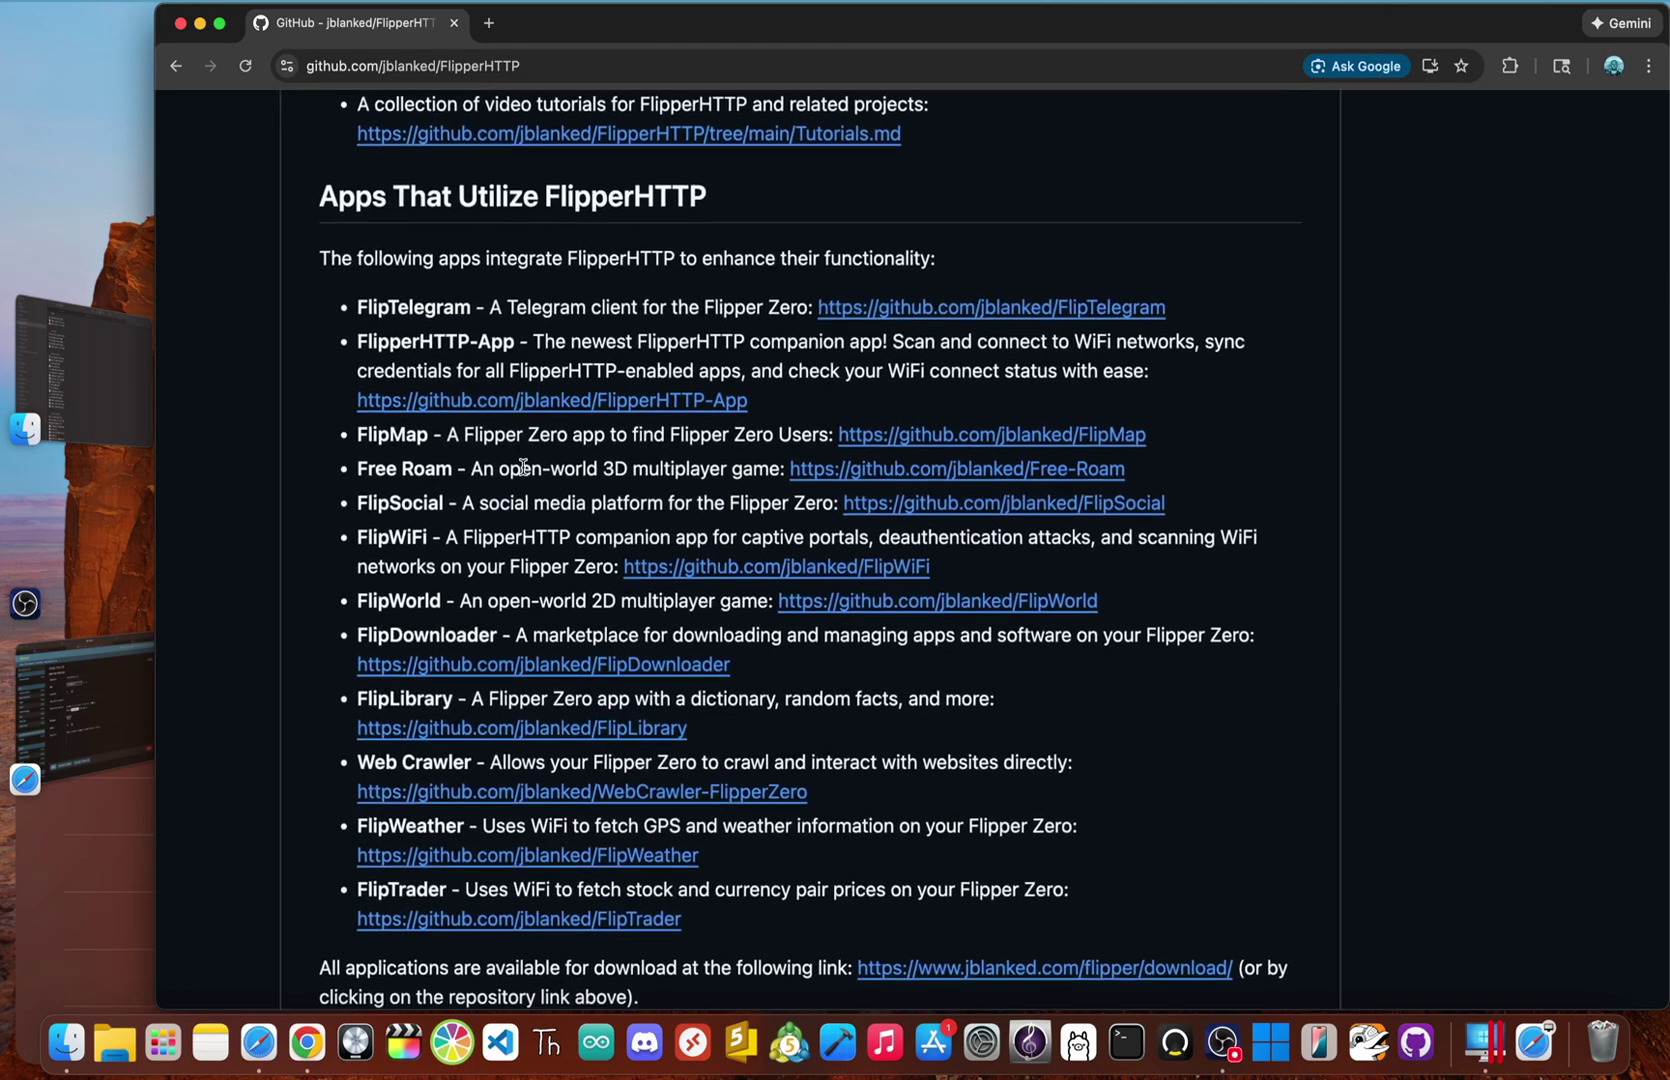
pyautogui.scroll(2, 523, 467)
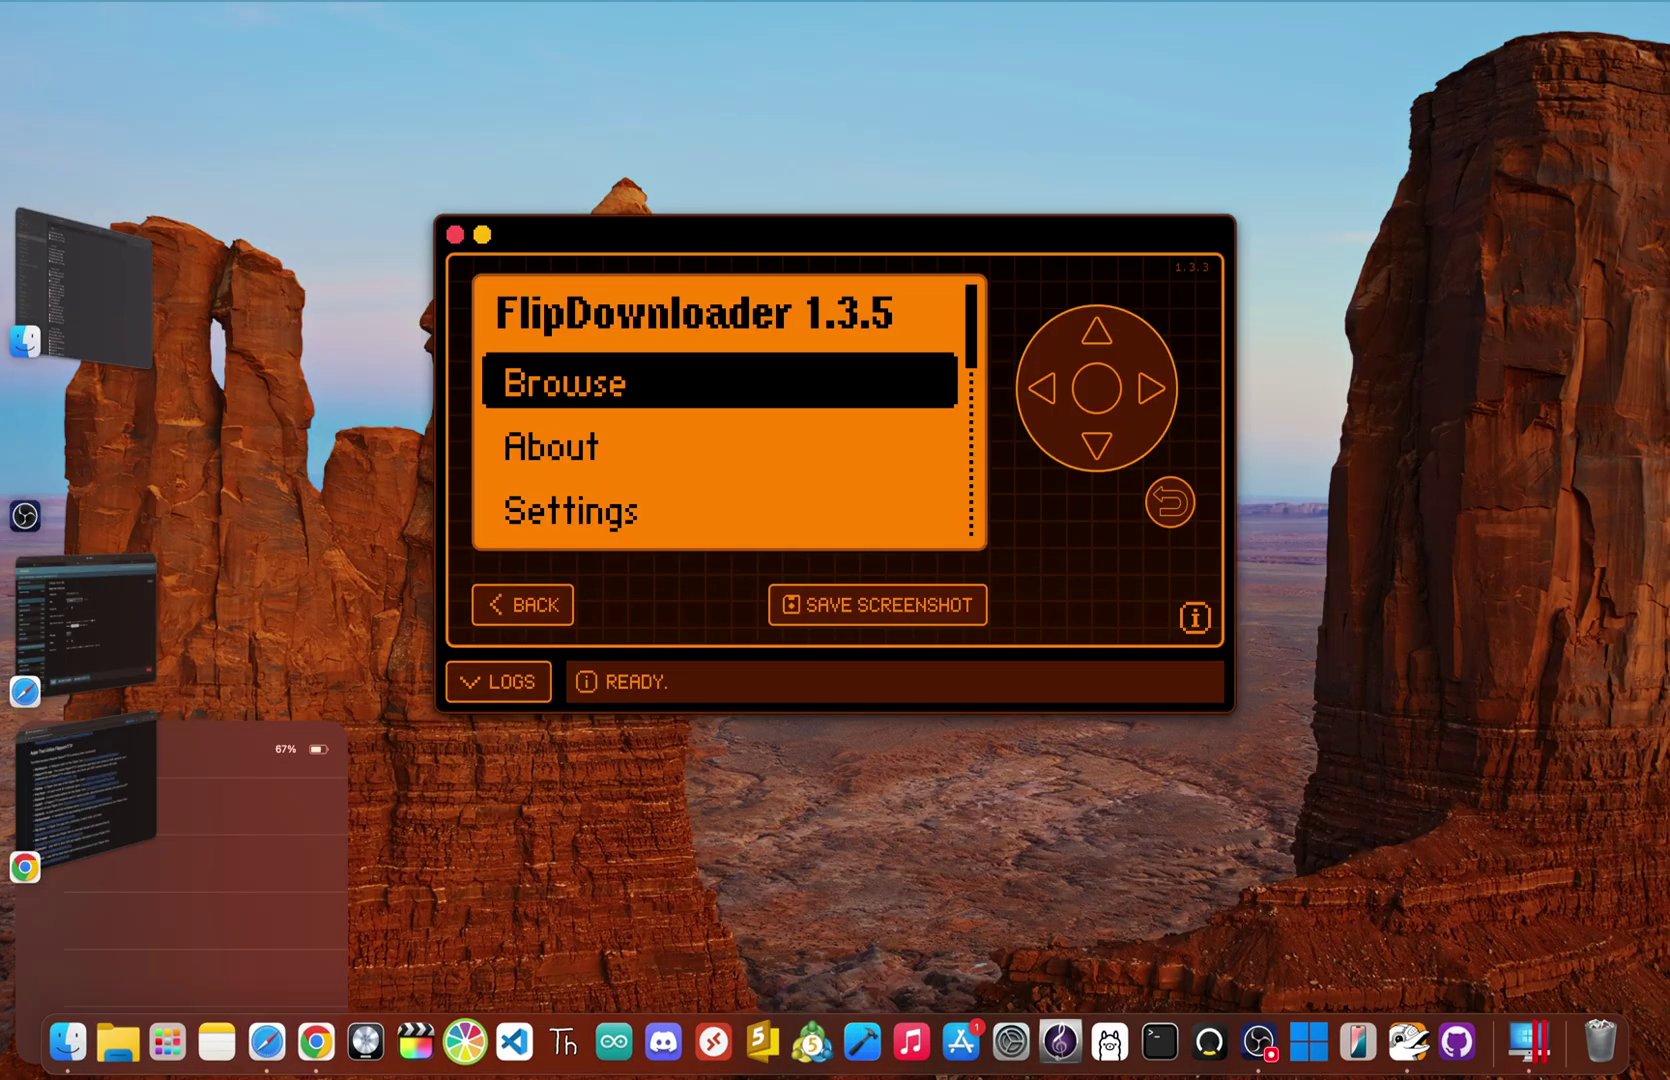
# Step: Browse FlipDownloader's App Catalog categories, from Bluetooth through GPIO and IButton to RFID
pyautogui.press('Return')
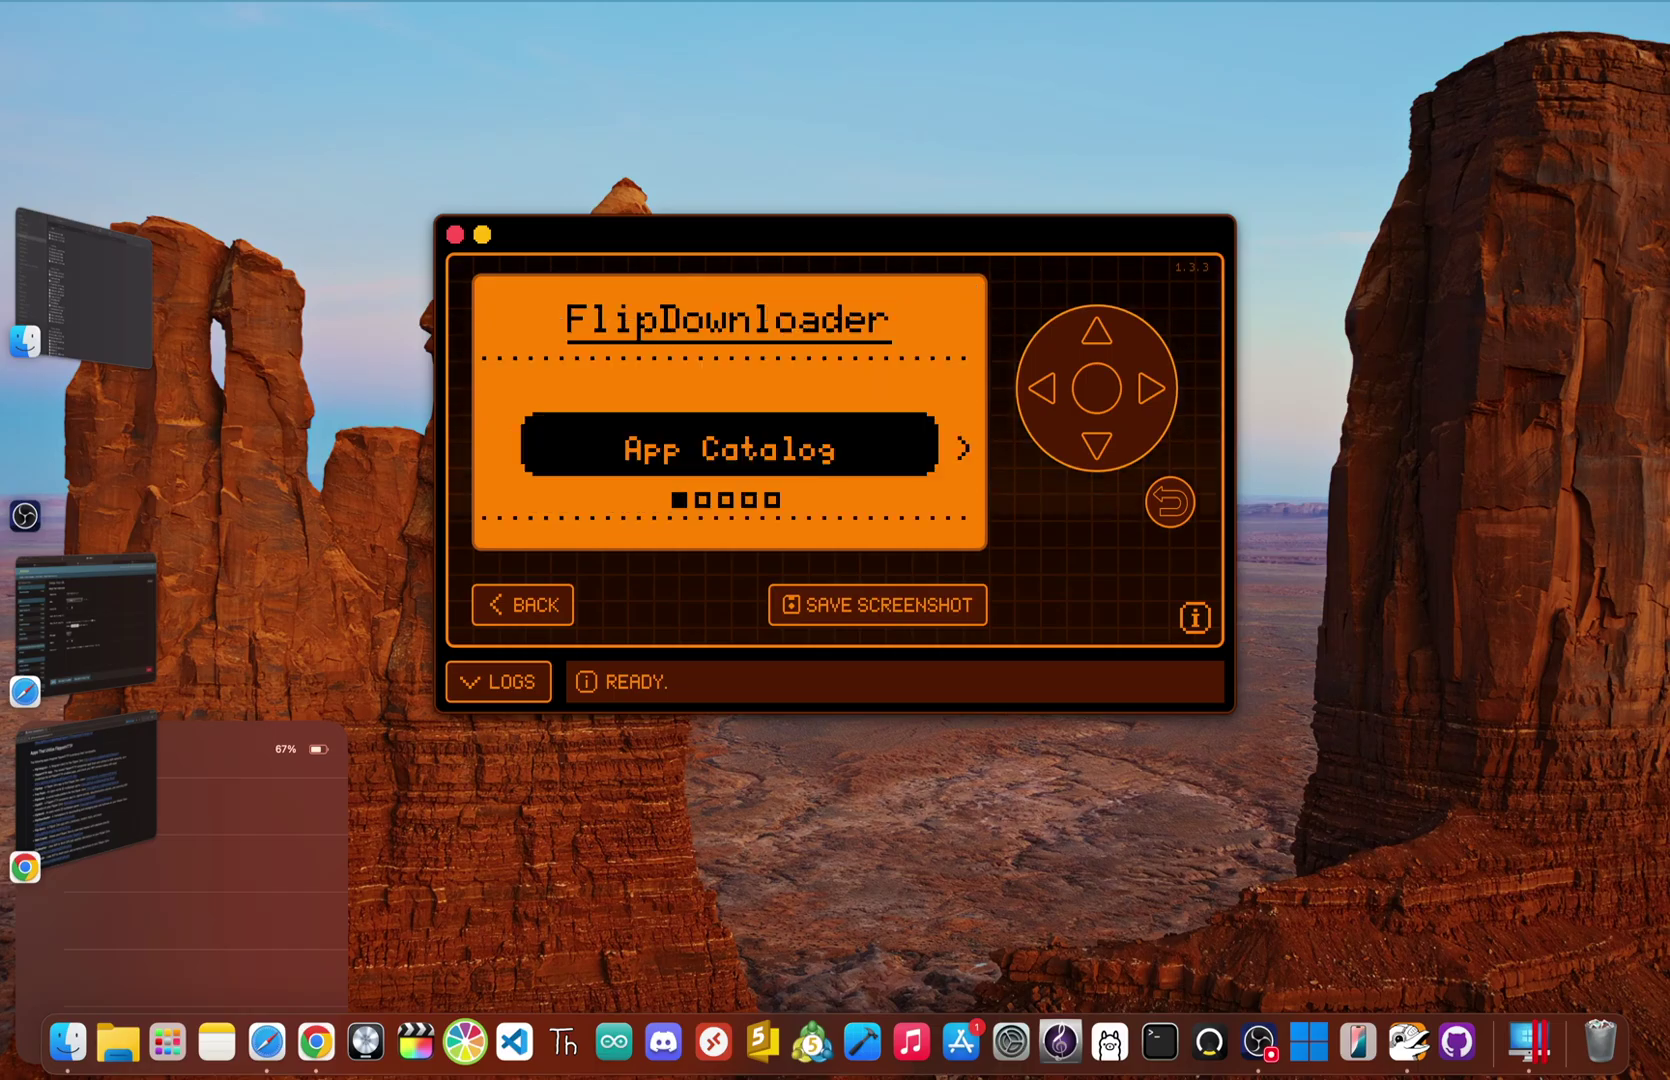
pyautogui.press('Return')
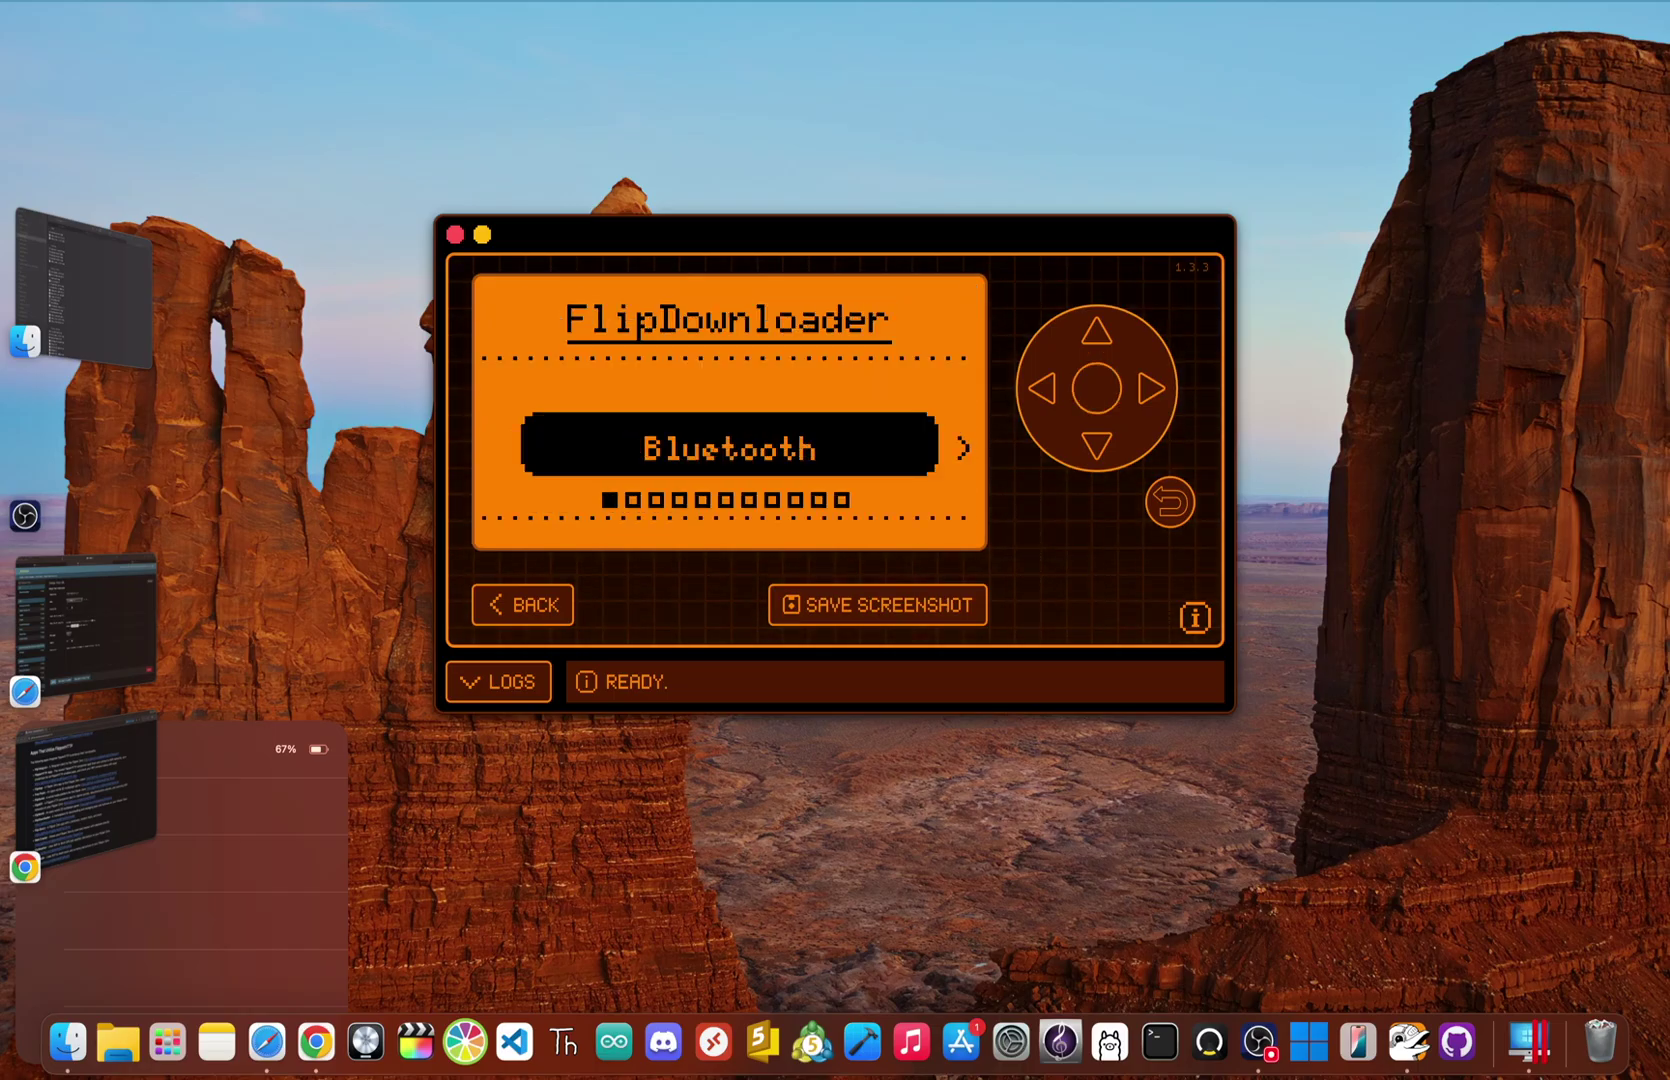
pyautogui.press('Right')
pyautogui.press('Right')
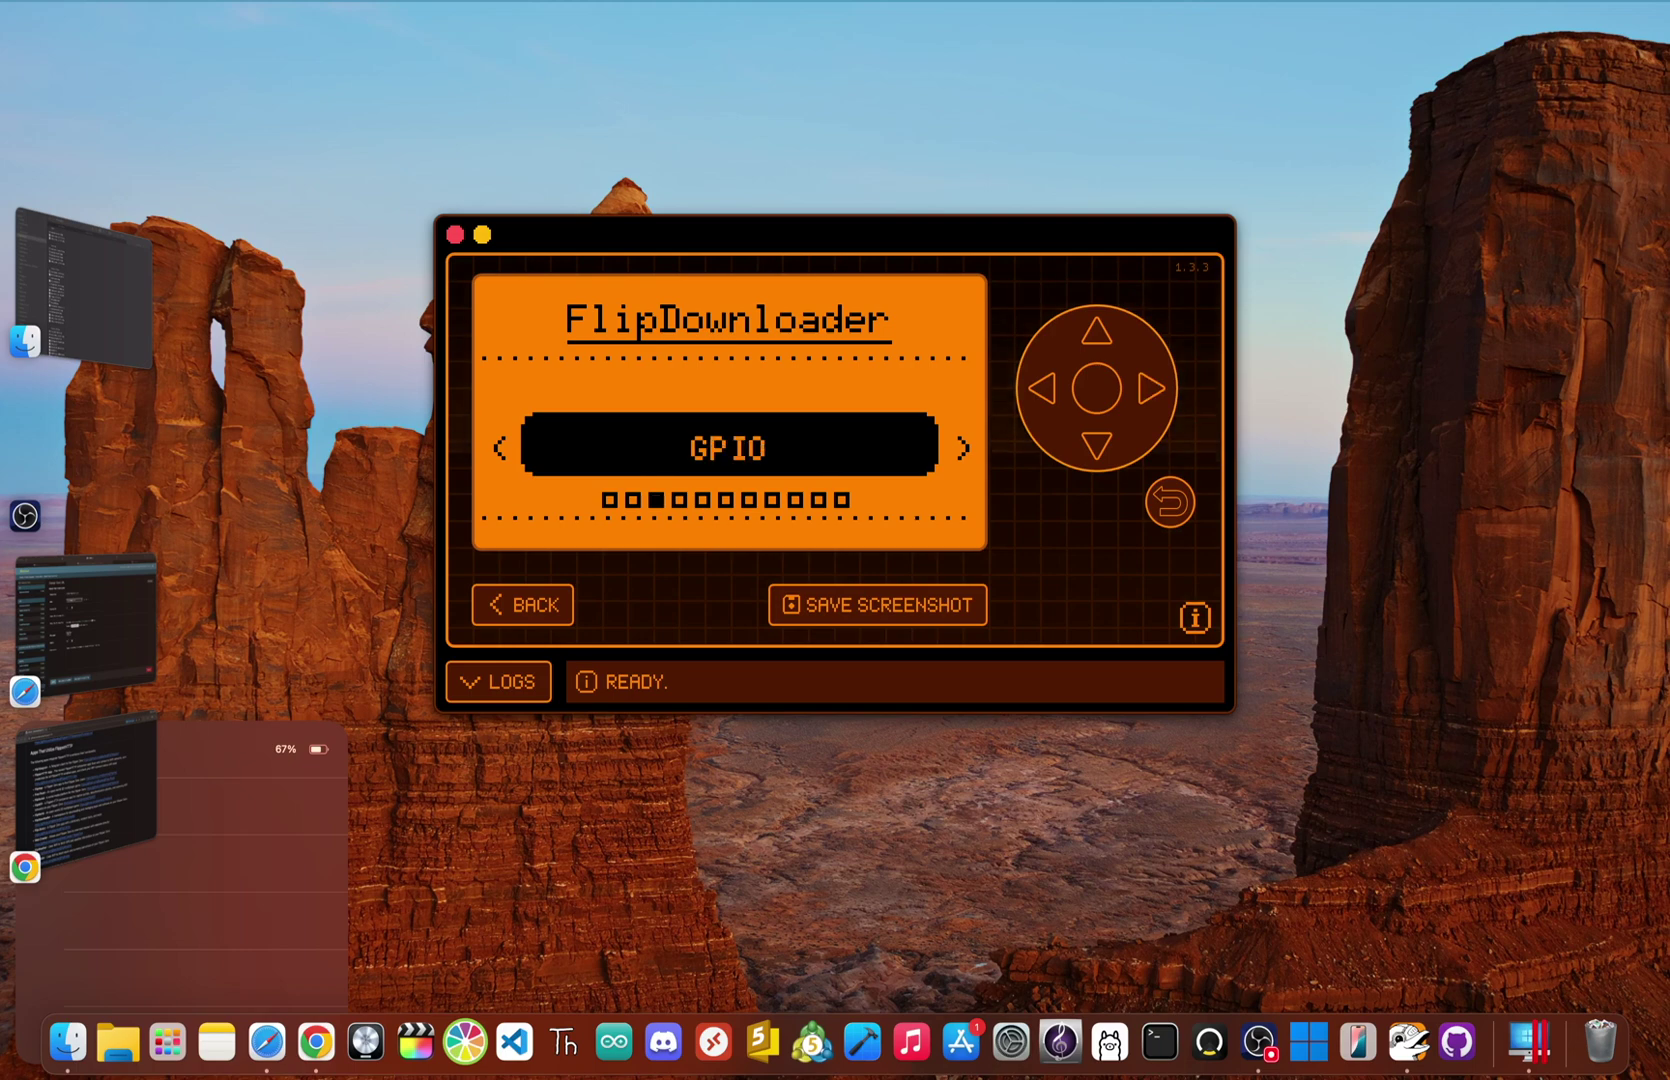
pyautogui.press('Right')
pyautogui.press('Right')
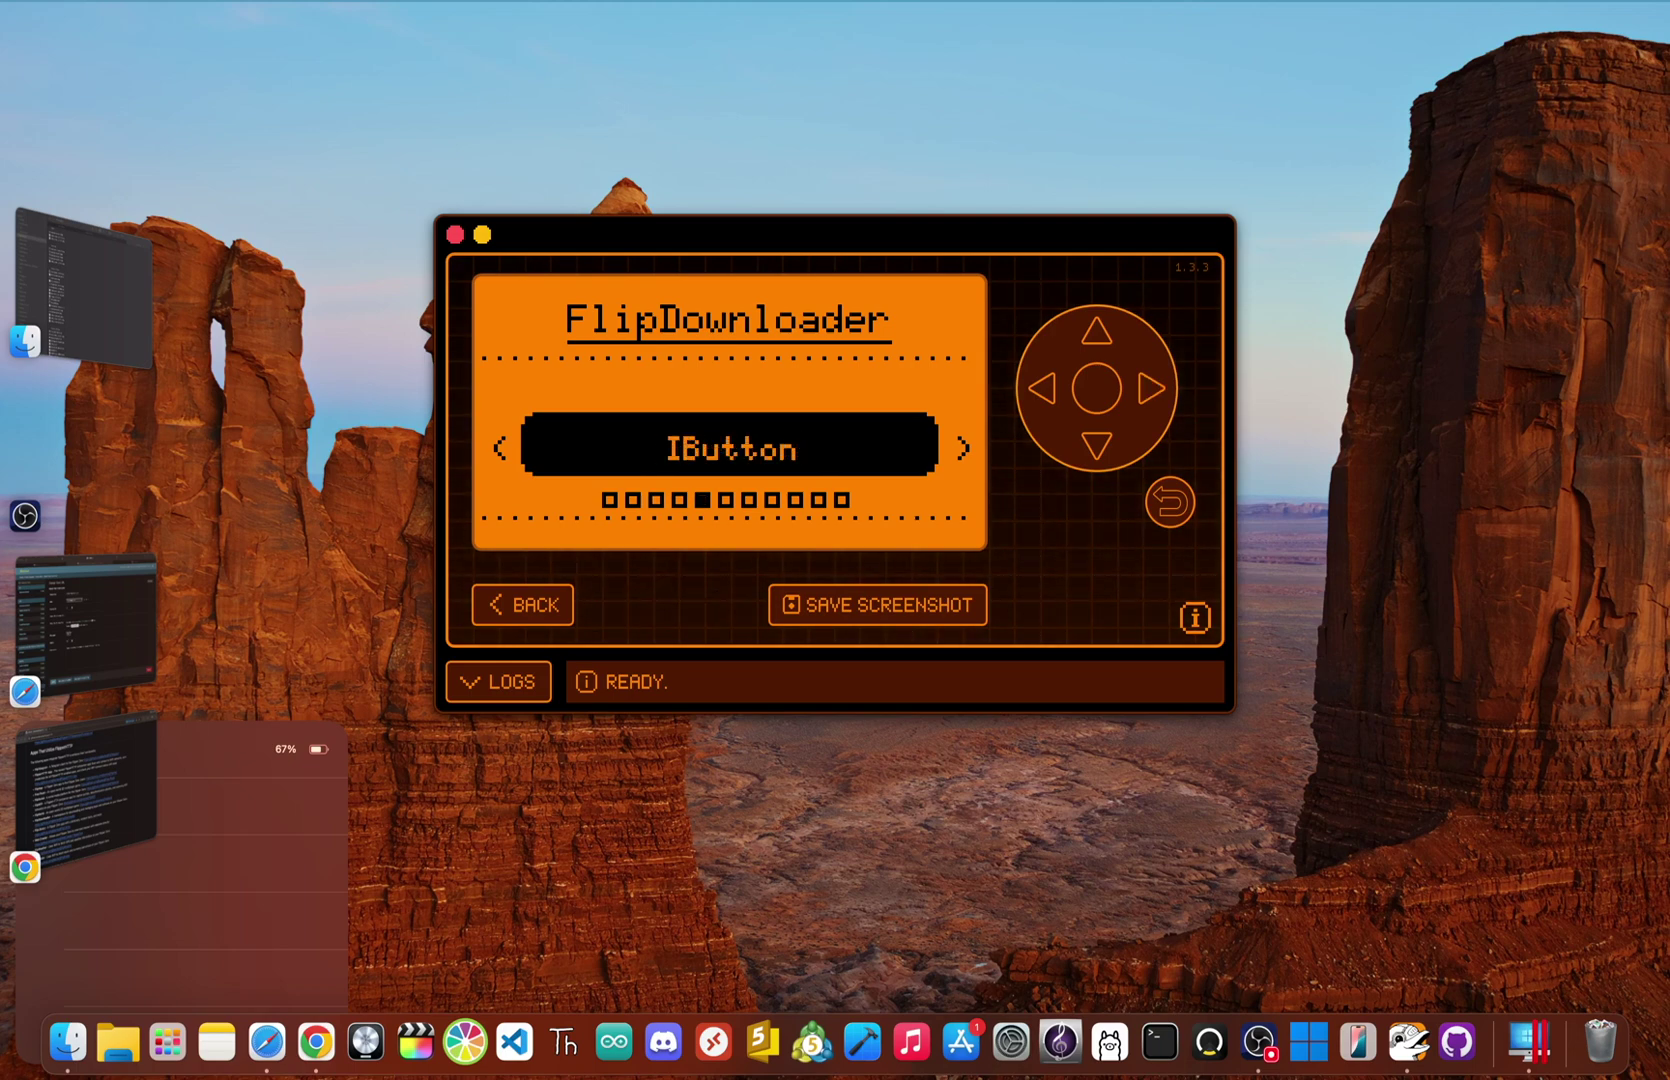
pyautogui.press('Right')
pyautogui.press('Right')
pyautogui.press('Right')
pyautogui.press('Right')
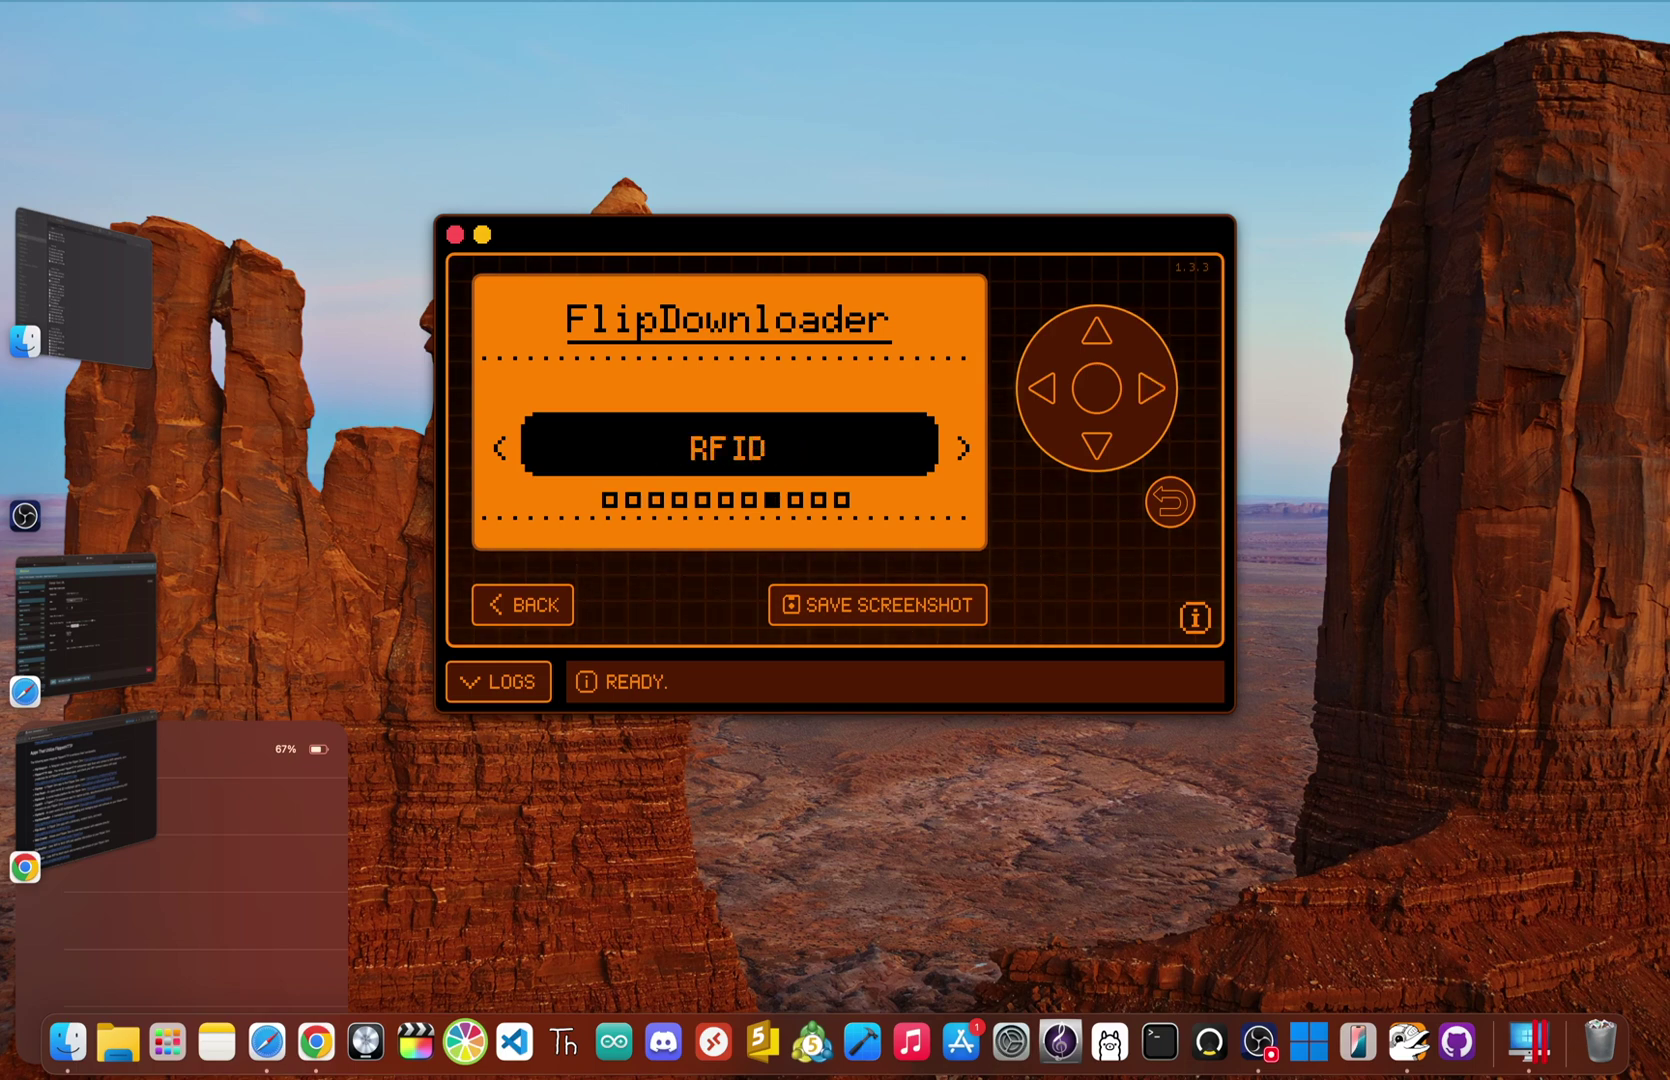
# Step: Open the App Catalog category that follows RFID and view its apps, starting with Tree Identification
pyautogui.press('Right')
pyautogui.press('Return')
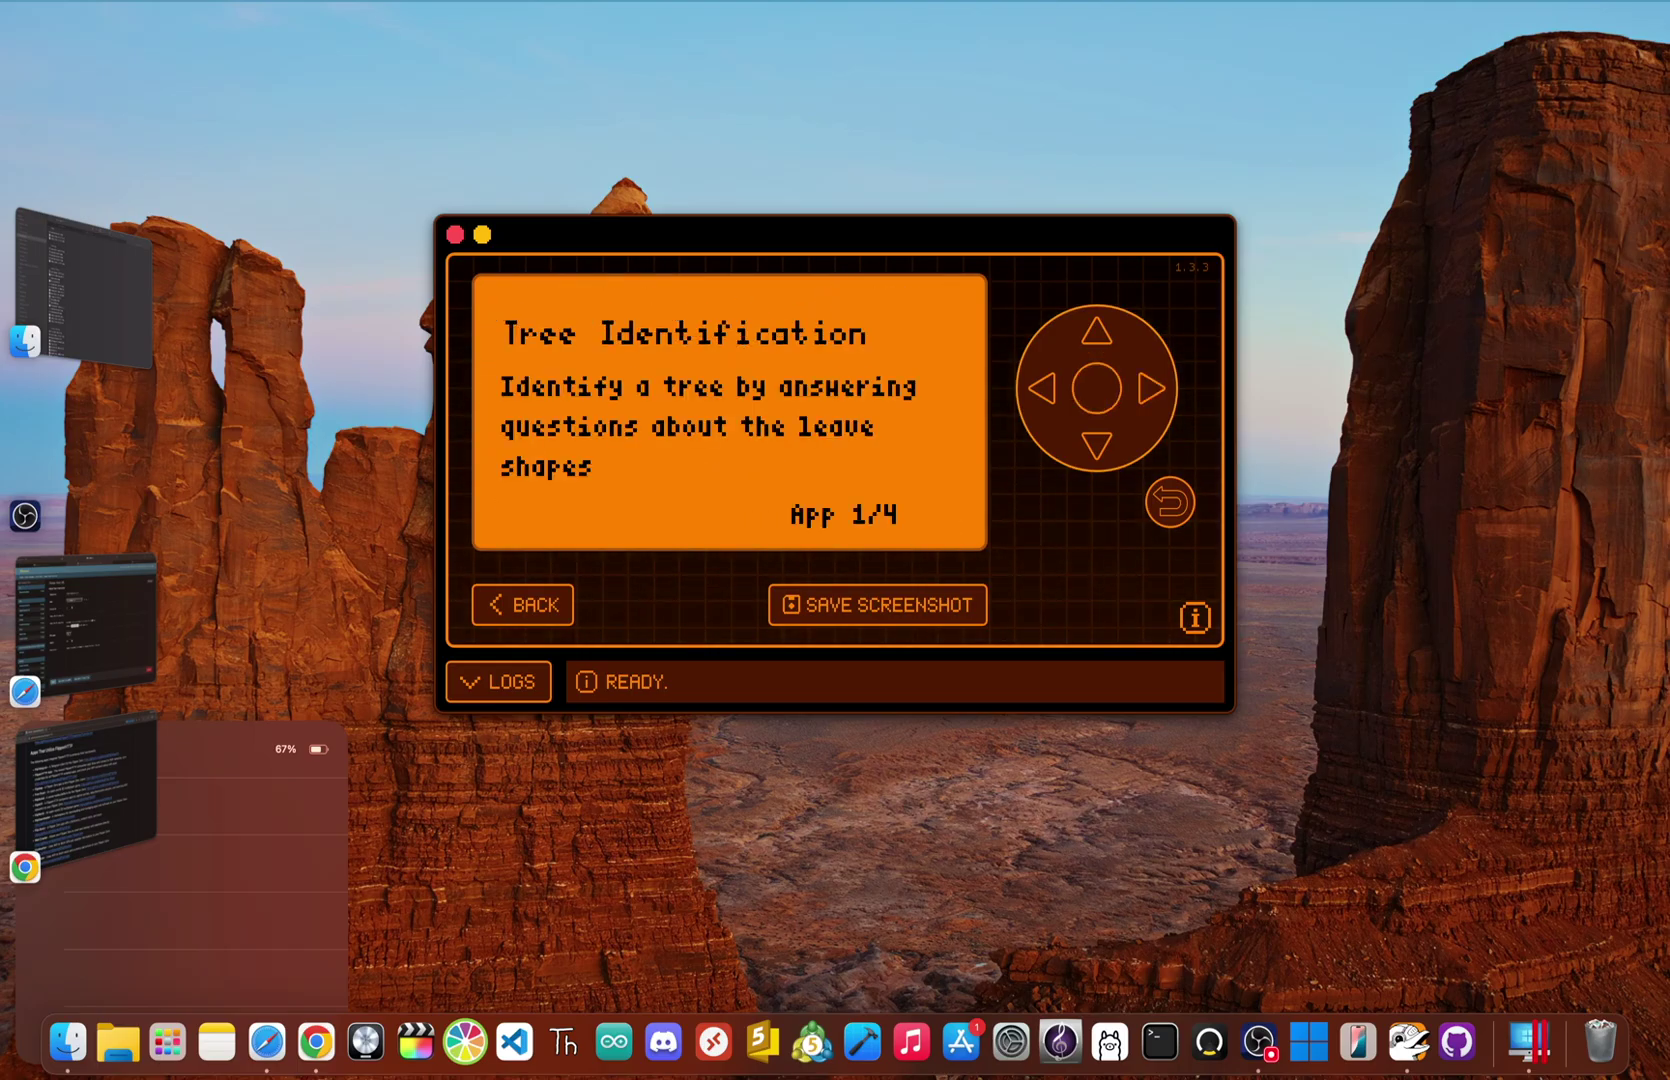
pyautogui.press('Right')
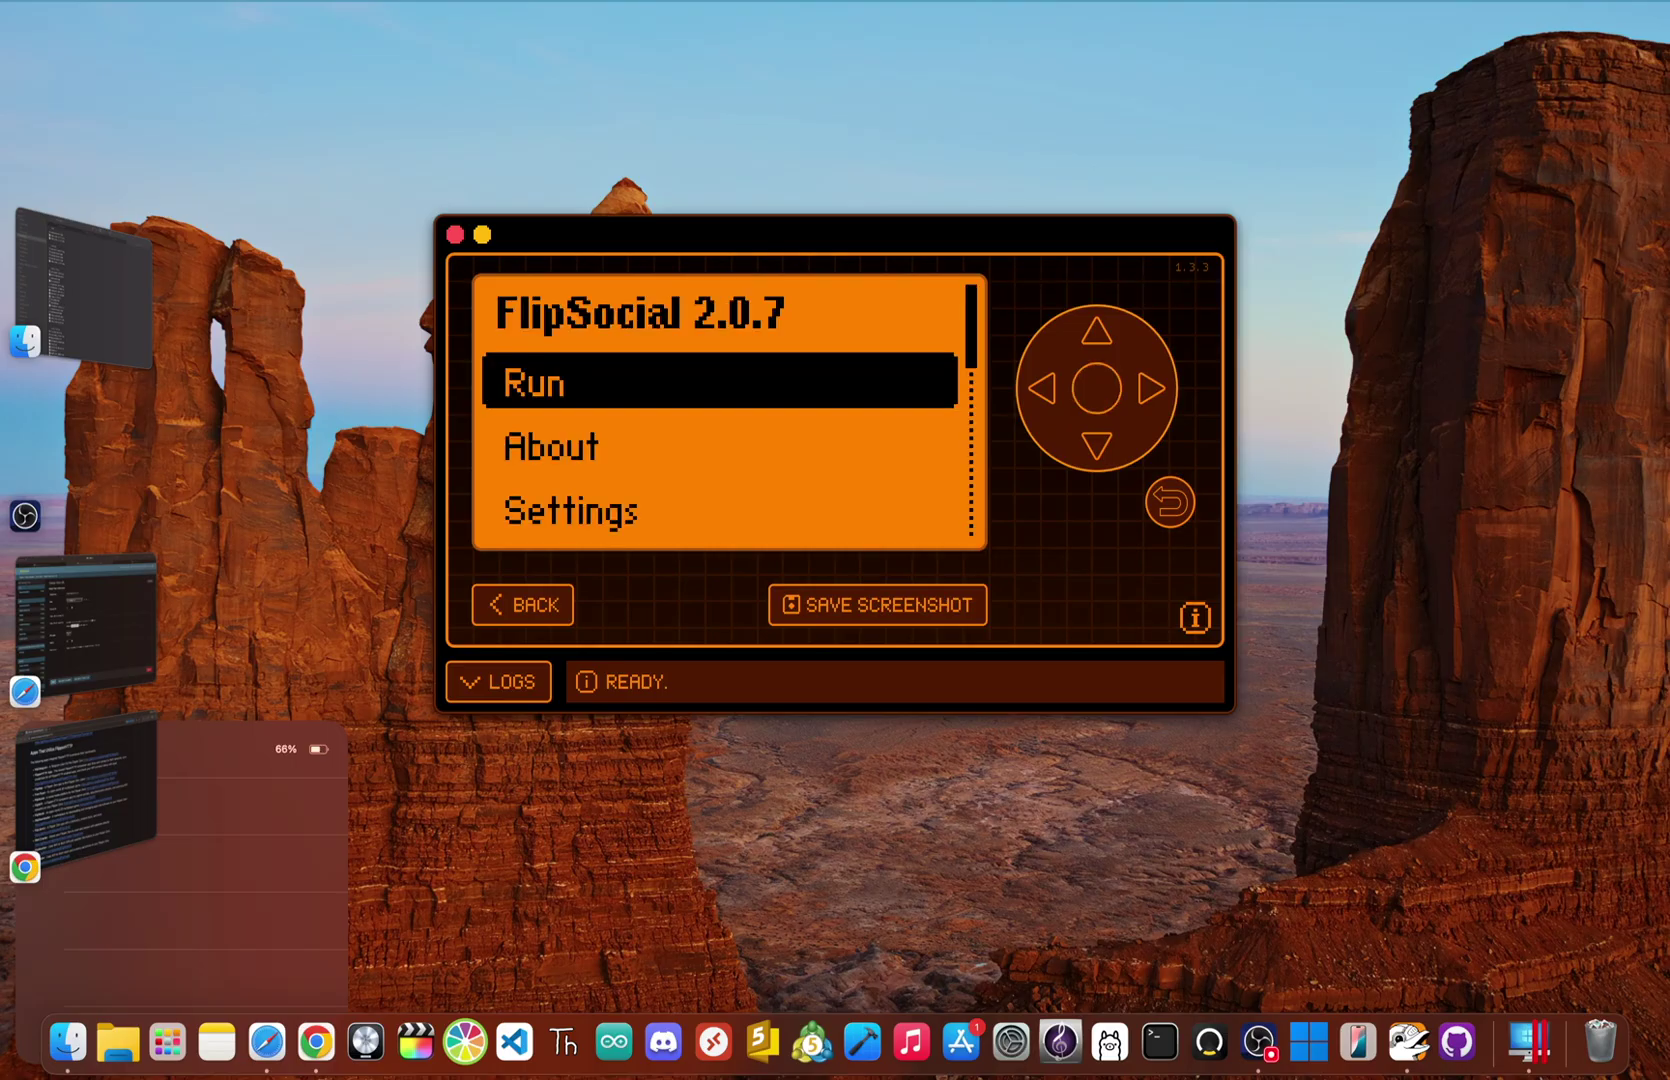
# Step: Run FlipSocial and open the saved post text "Yooo what's up" for posting
pyautogui.press('Return')
pyautogui.press('Right')
pyautogui.press('Return')
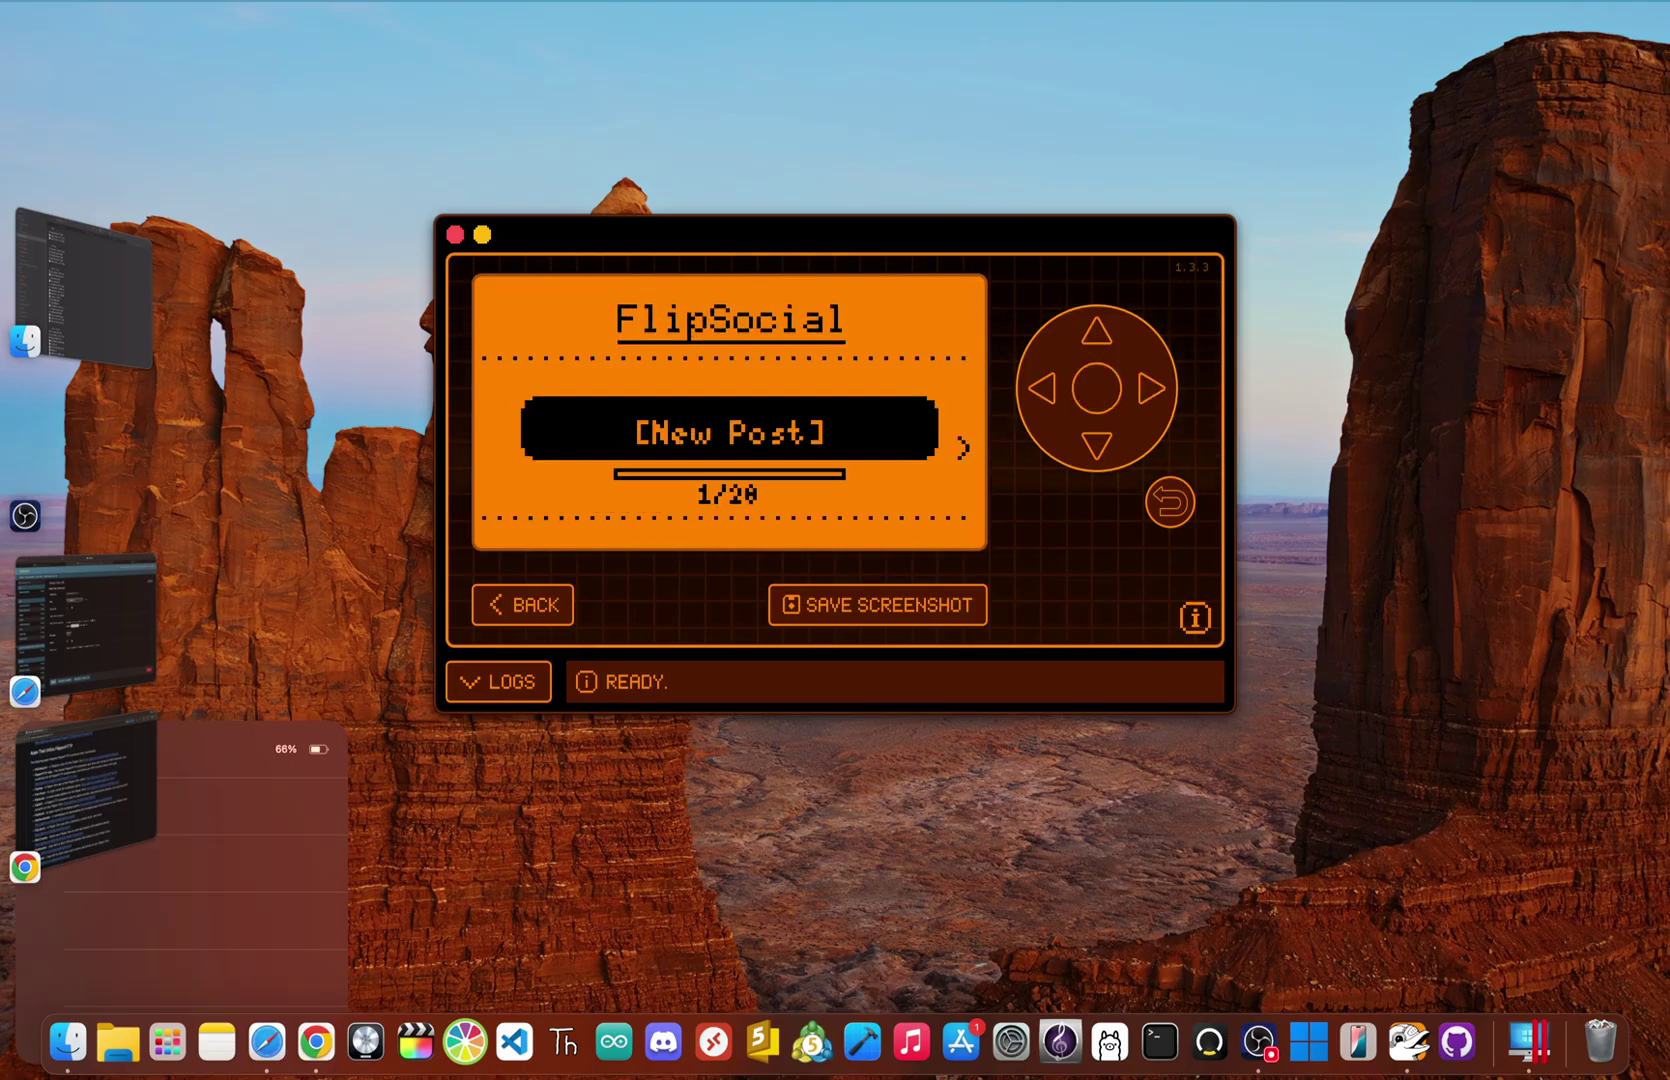
pyautogui.press('Right')
pyautogui.press('Right')
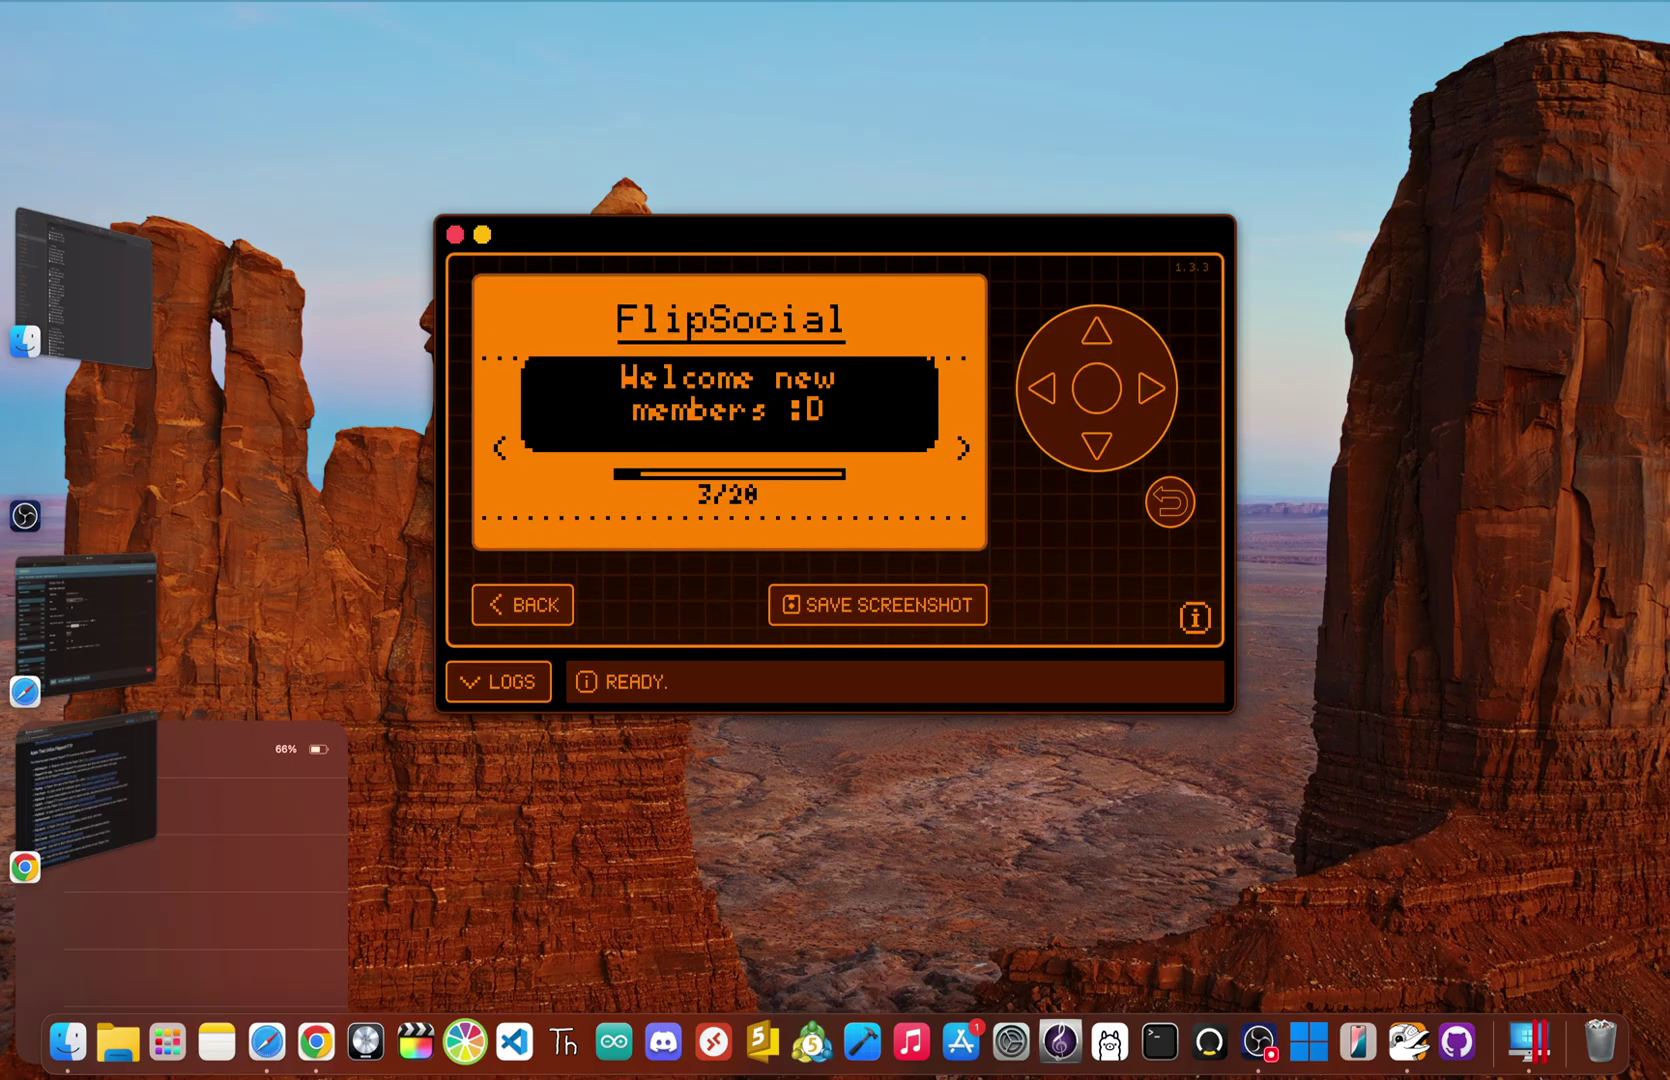
pyautogui.press('Right')
pyautogui.press('Right')
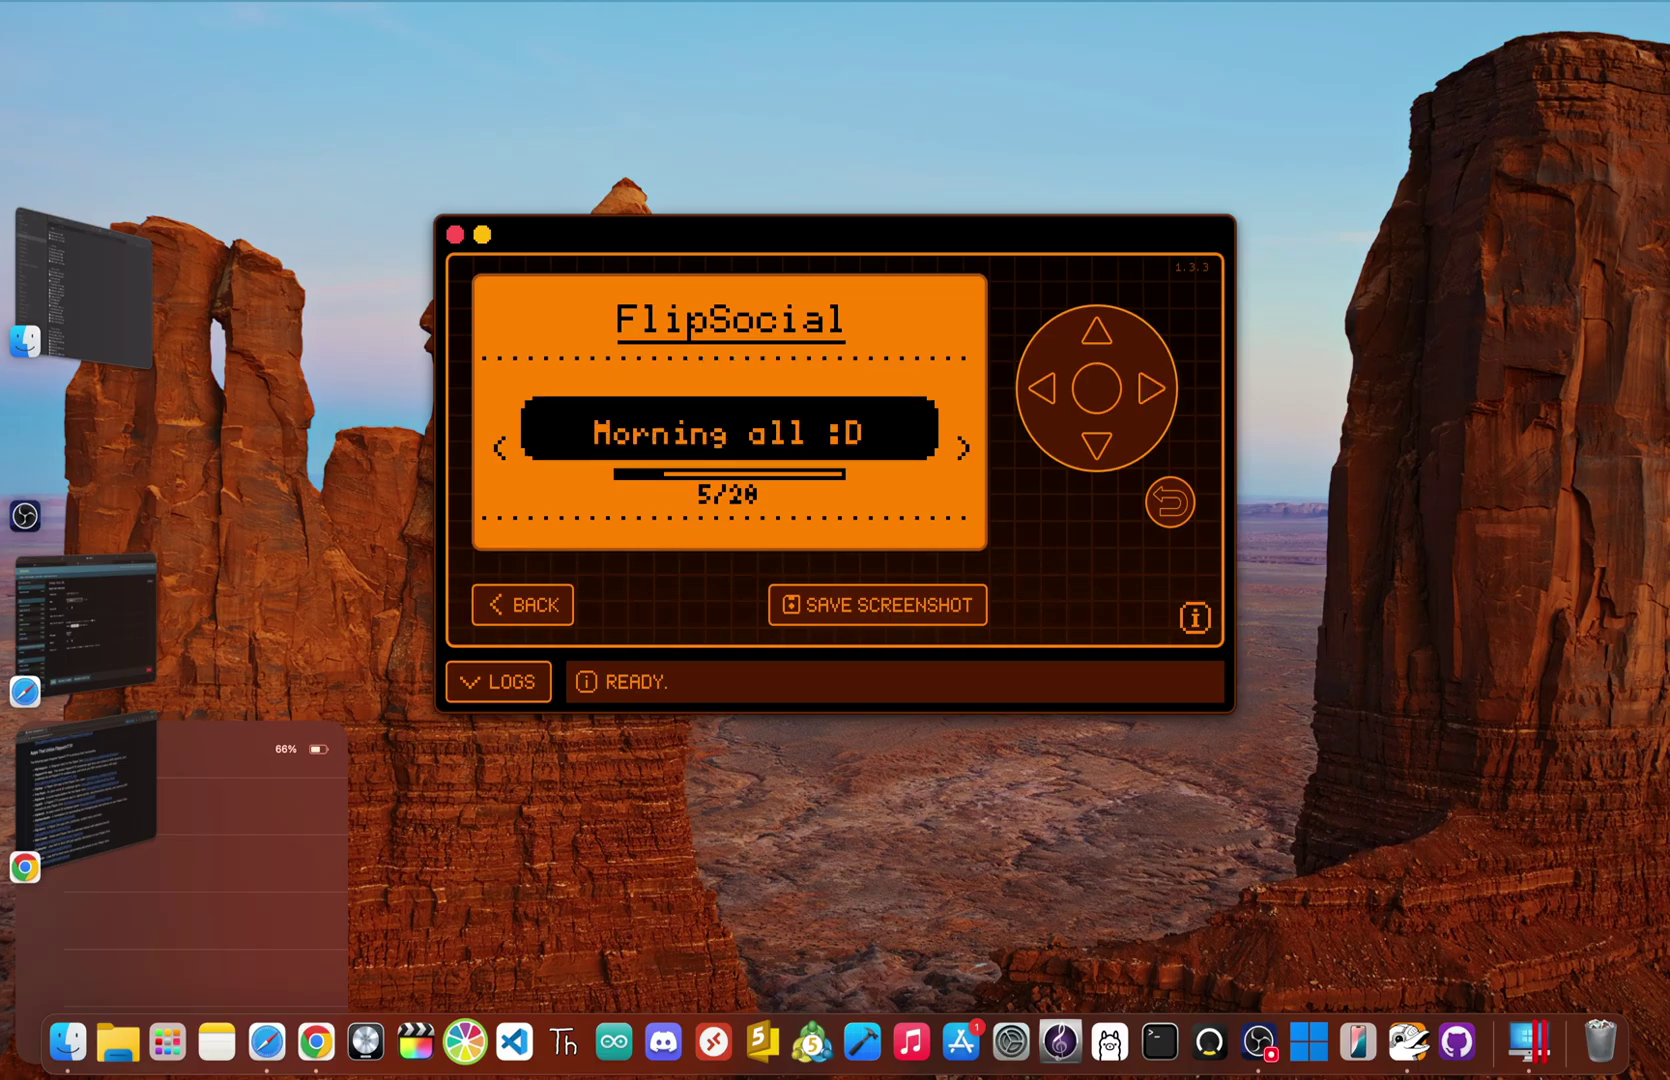
pyautogui.press('Right')
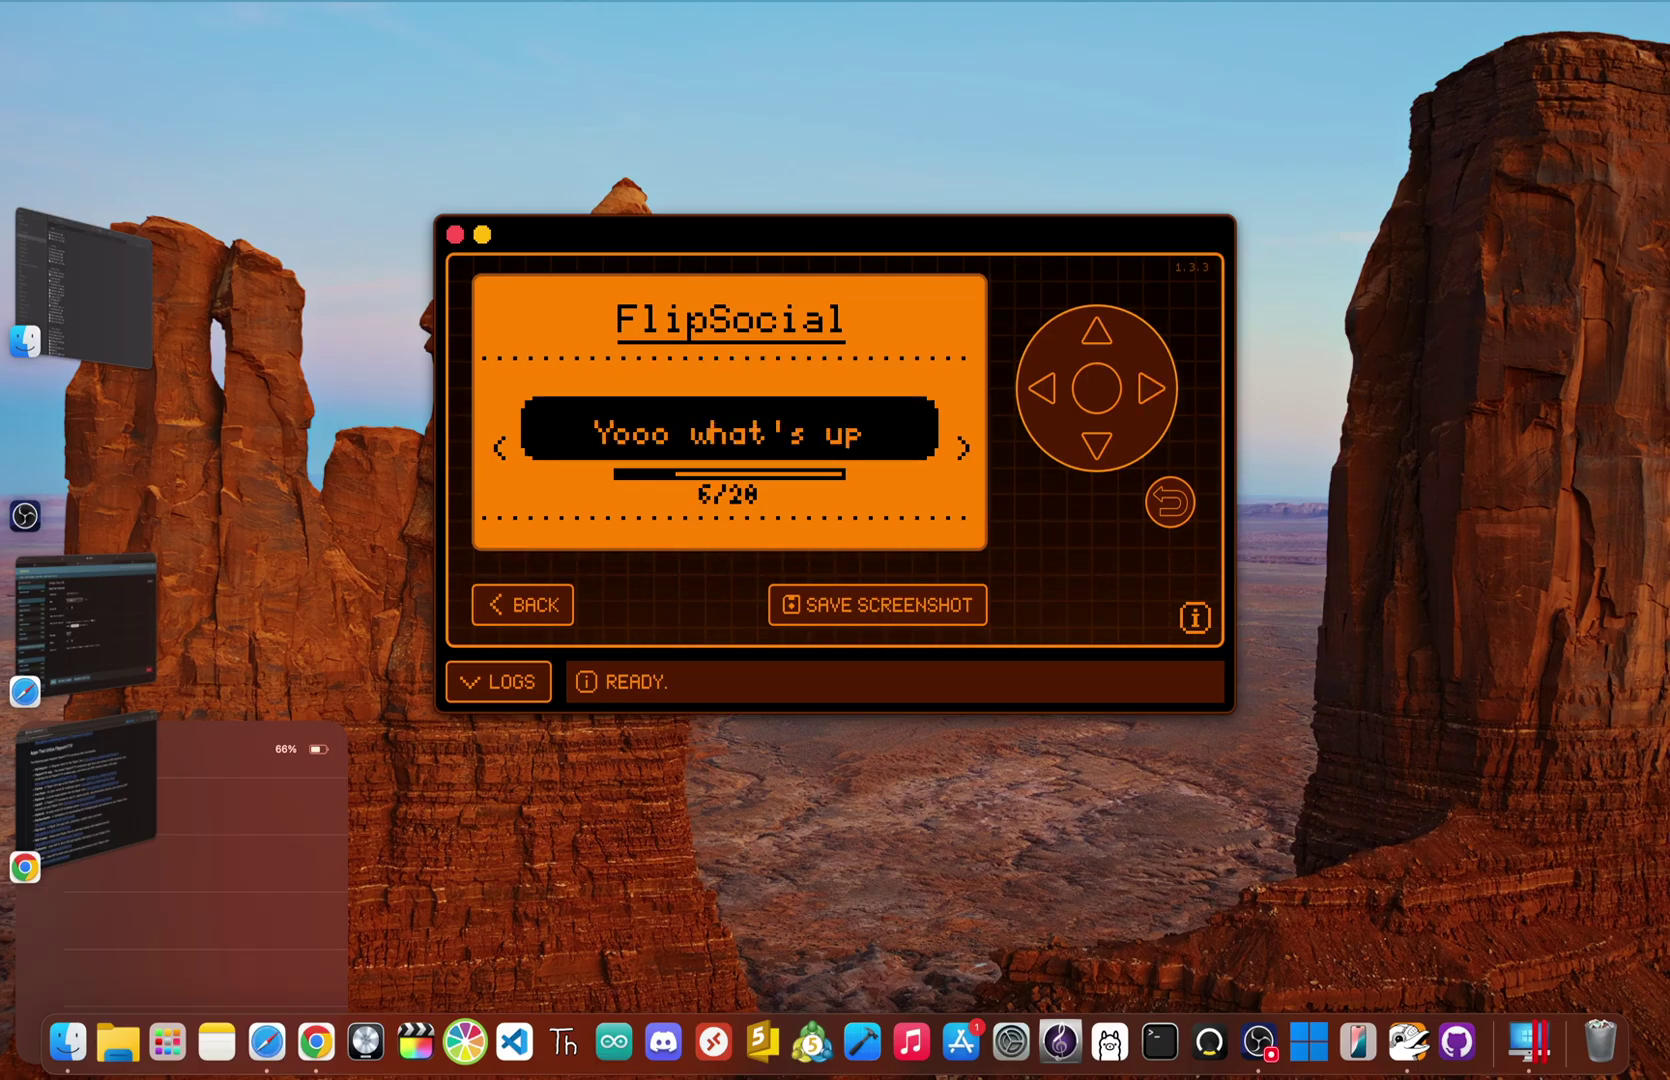
pyautogui.press('Return')
# Step: Publish the "Yooo what's up" post without editing its text
pyautogui.press('Down')
pyautogui.press('Down')
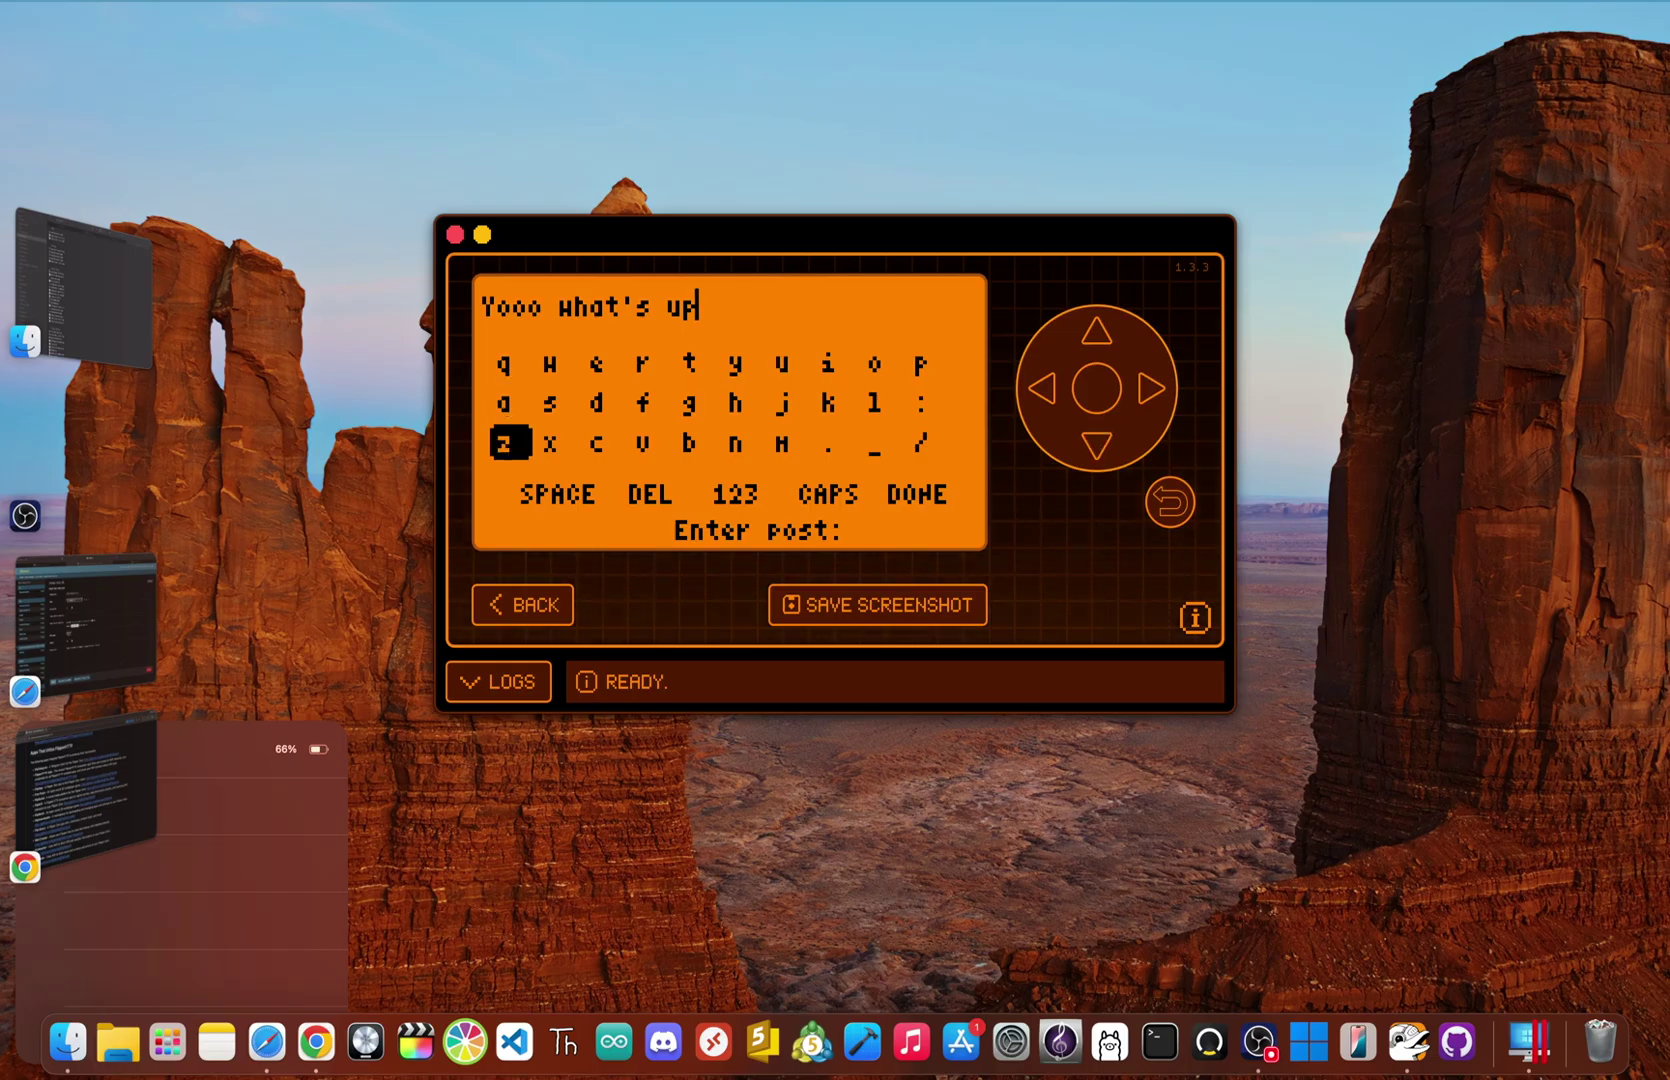
pyautogui.press('Right')
pyautogui.press('Down')
pyautogui.press('Right')
pyautogui.press('Right')
pyautogui.press('Right')
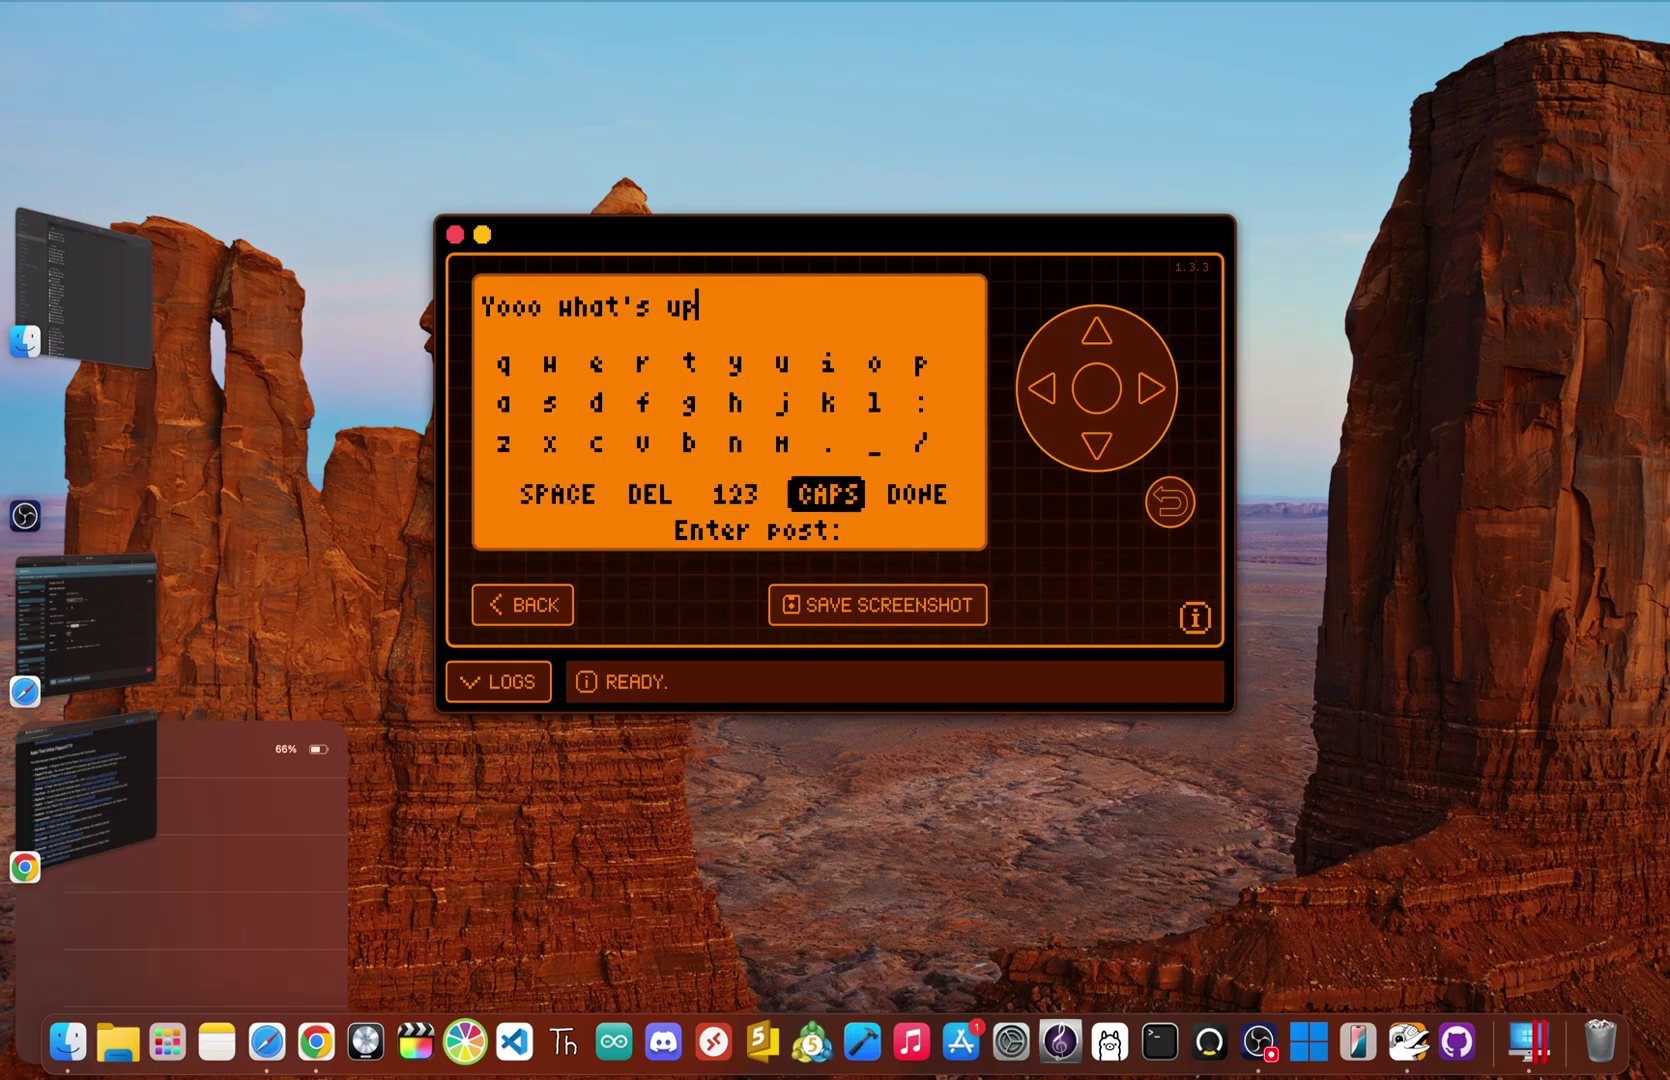
pyautogui.press('Right')
pyautogui.press('Return')
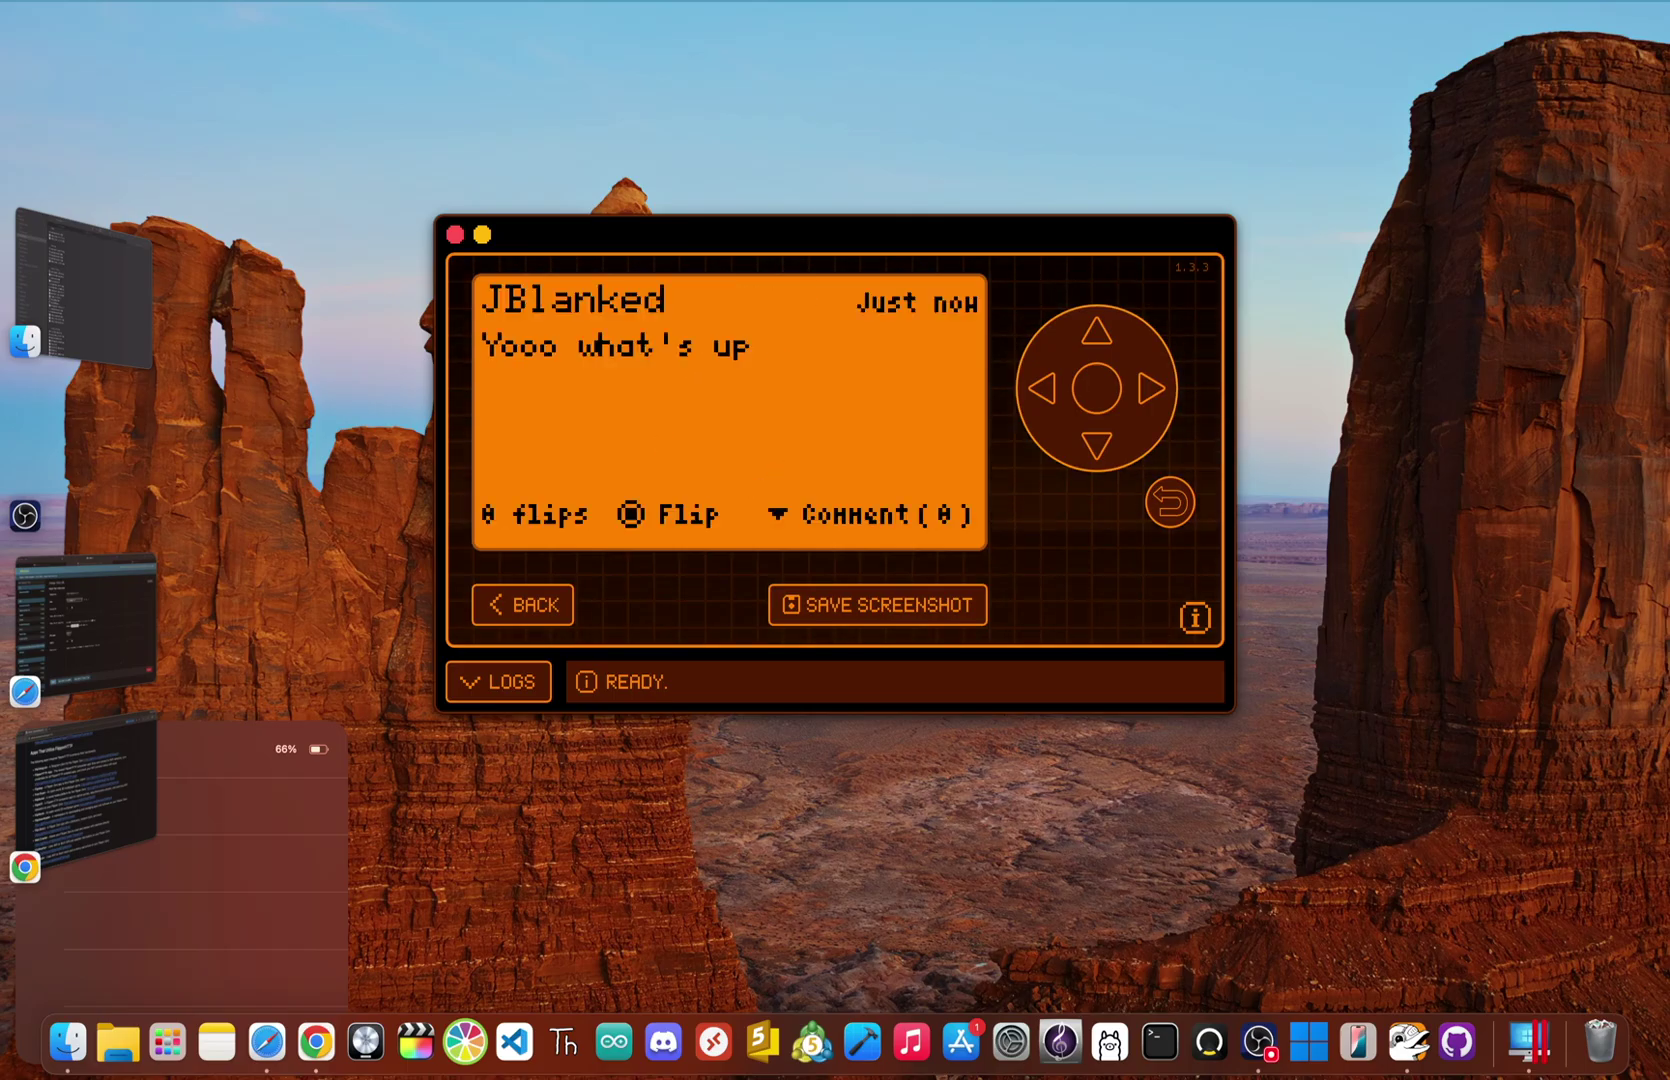
# Step: Browse the FlipSocial feed and toggle the flip on the "PUERTO RICO ON THE MAP" post
pyautogui.press('Right')
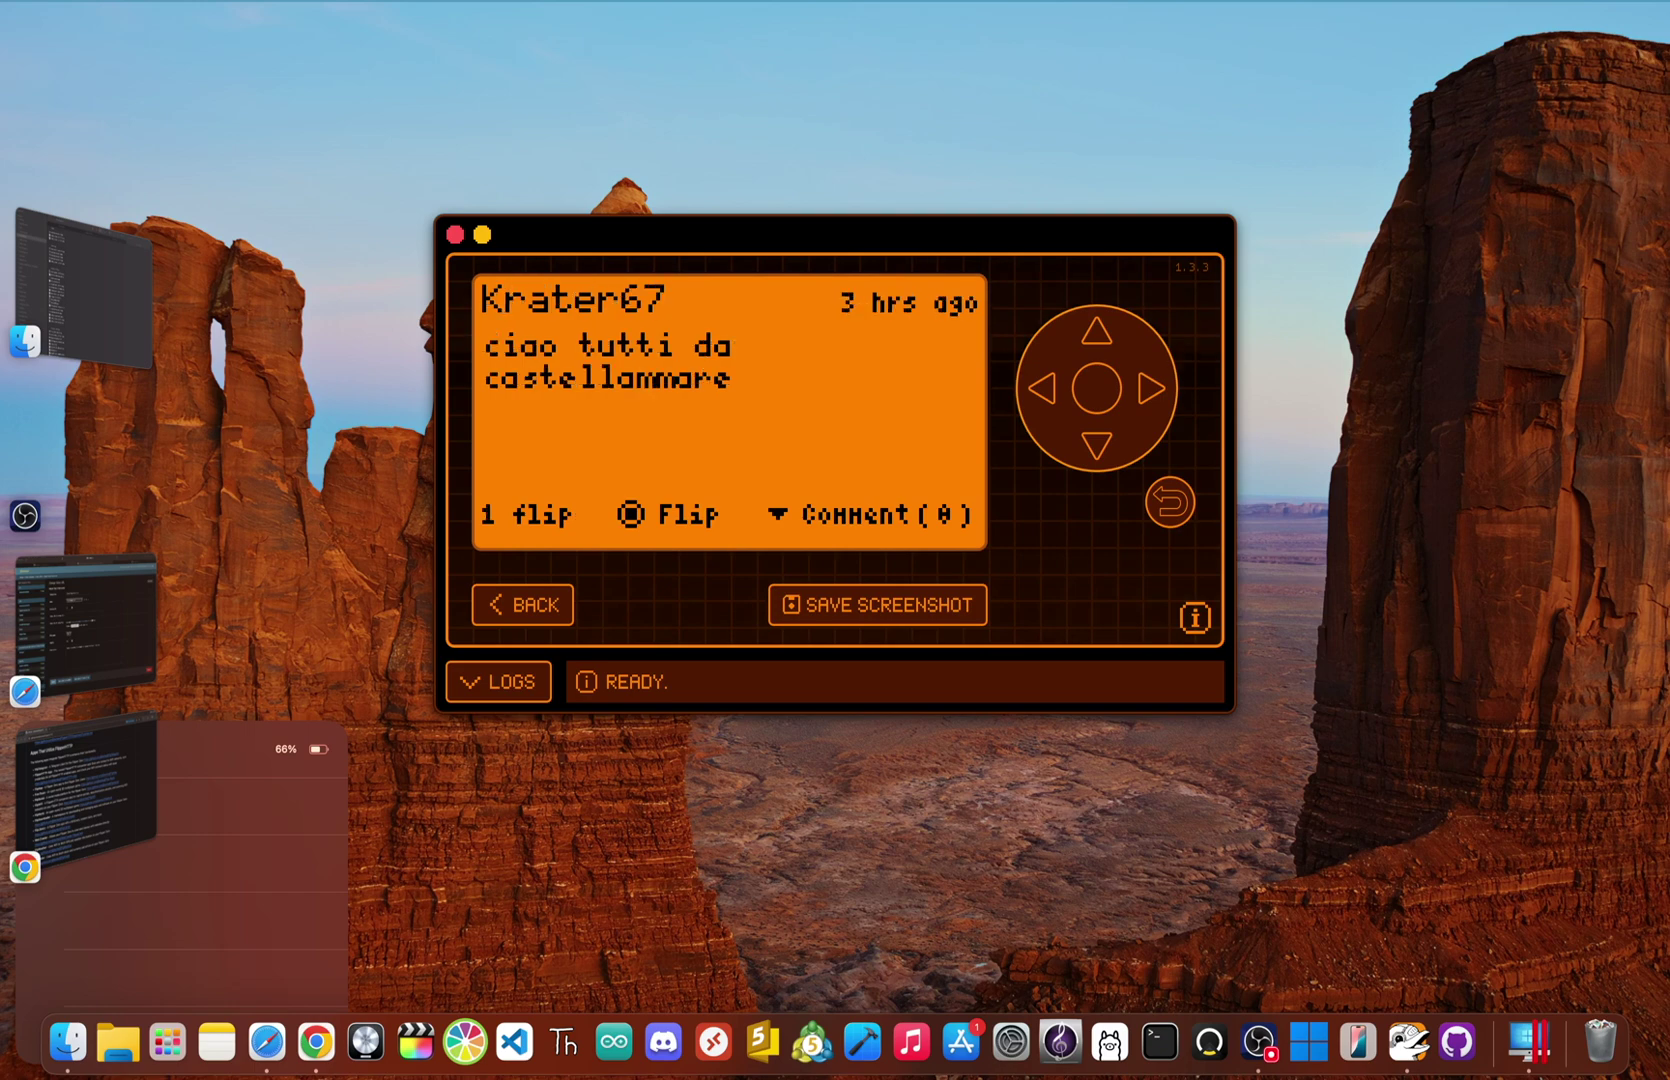
pyautogui.press('Right')
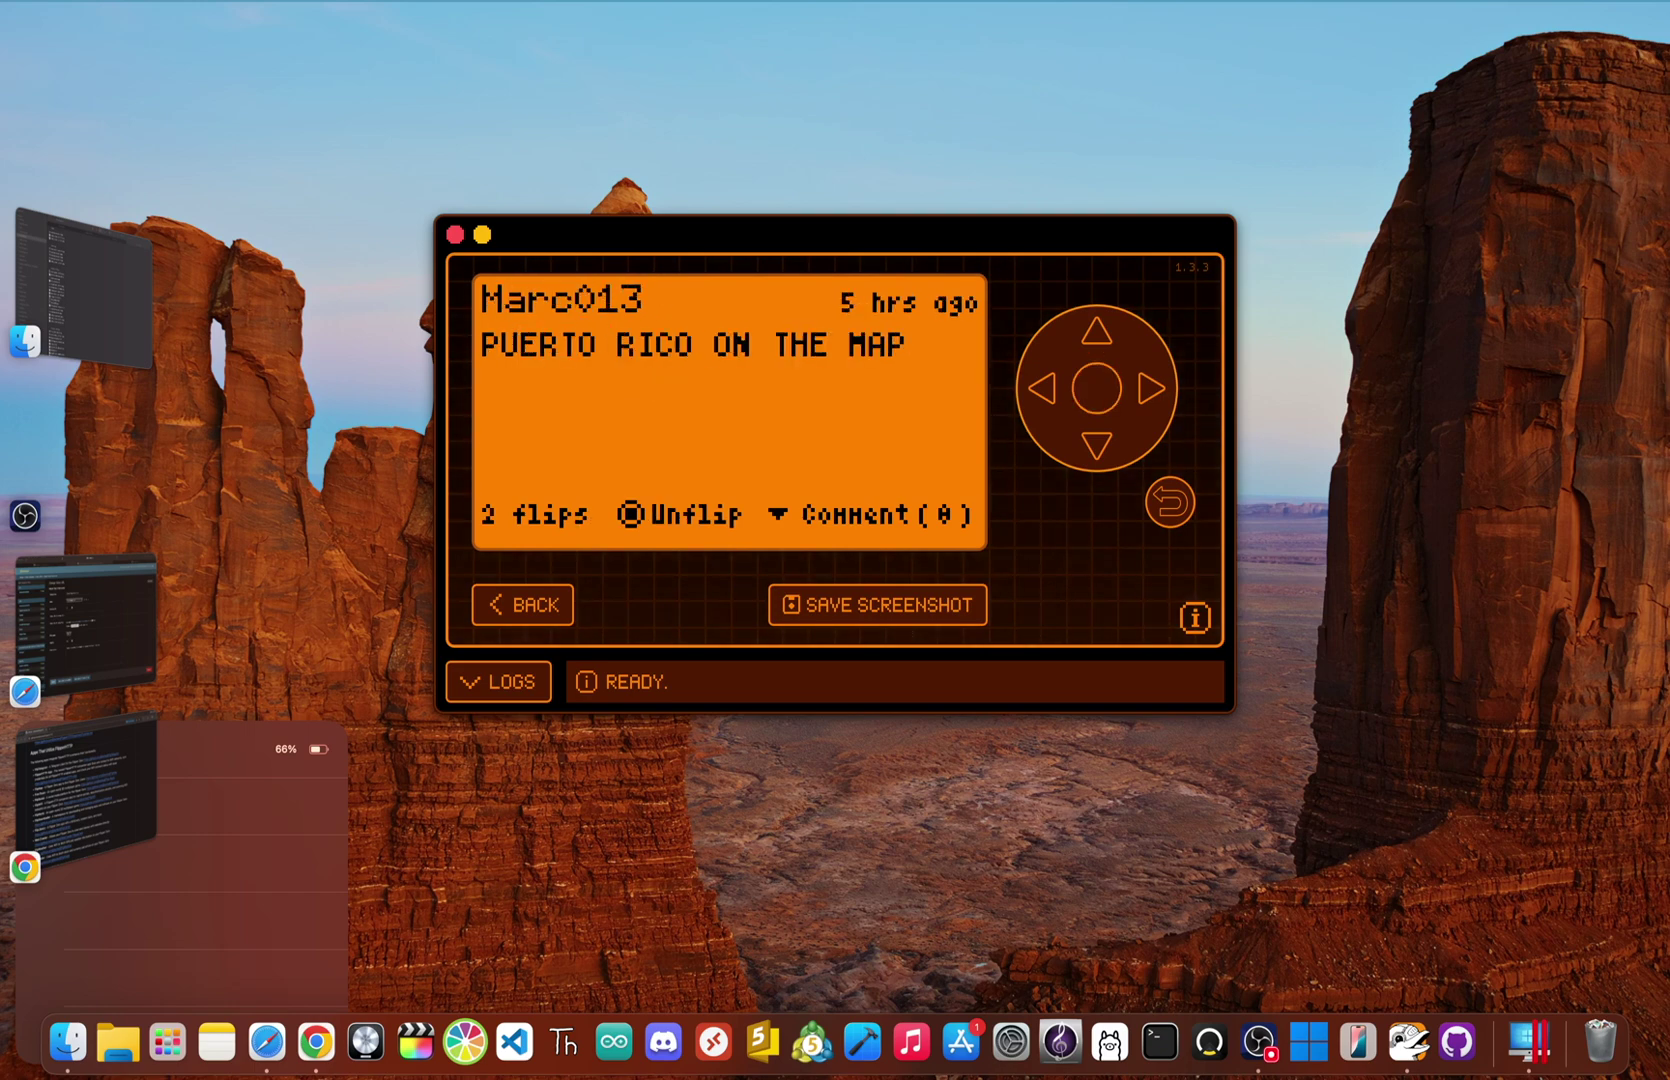
pyautogui.press('Return')
pyautogui.press('Return')
pyautogui.press('Right')
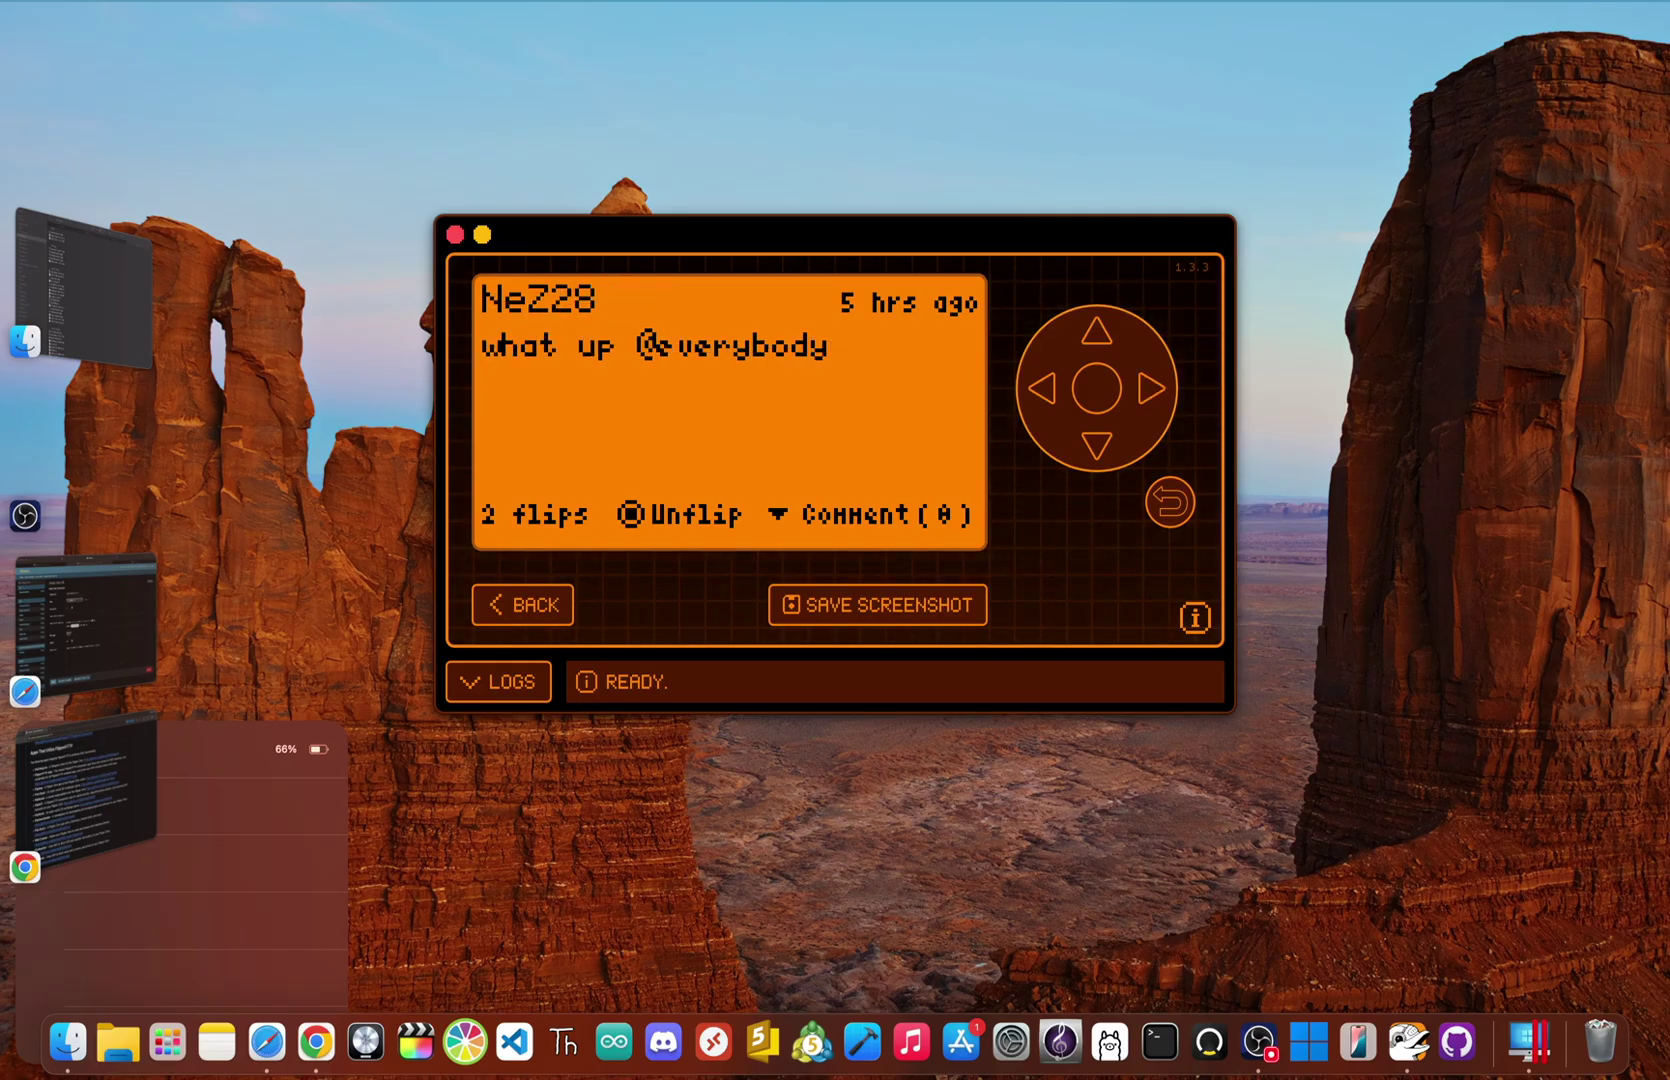
pyautogui.press('Right')
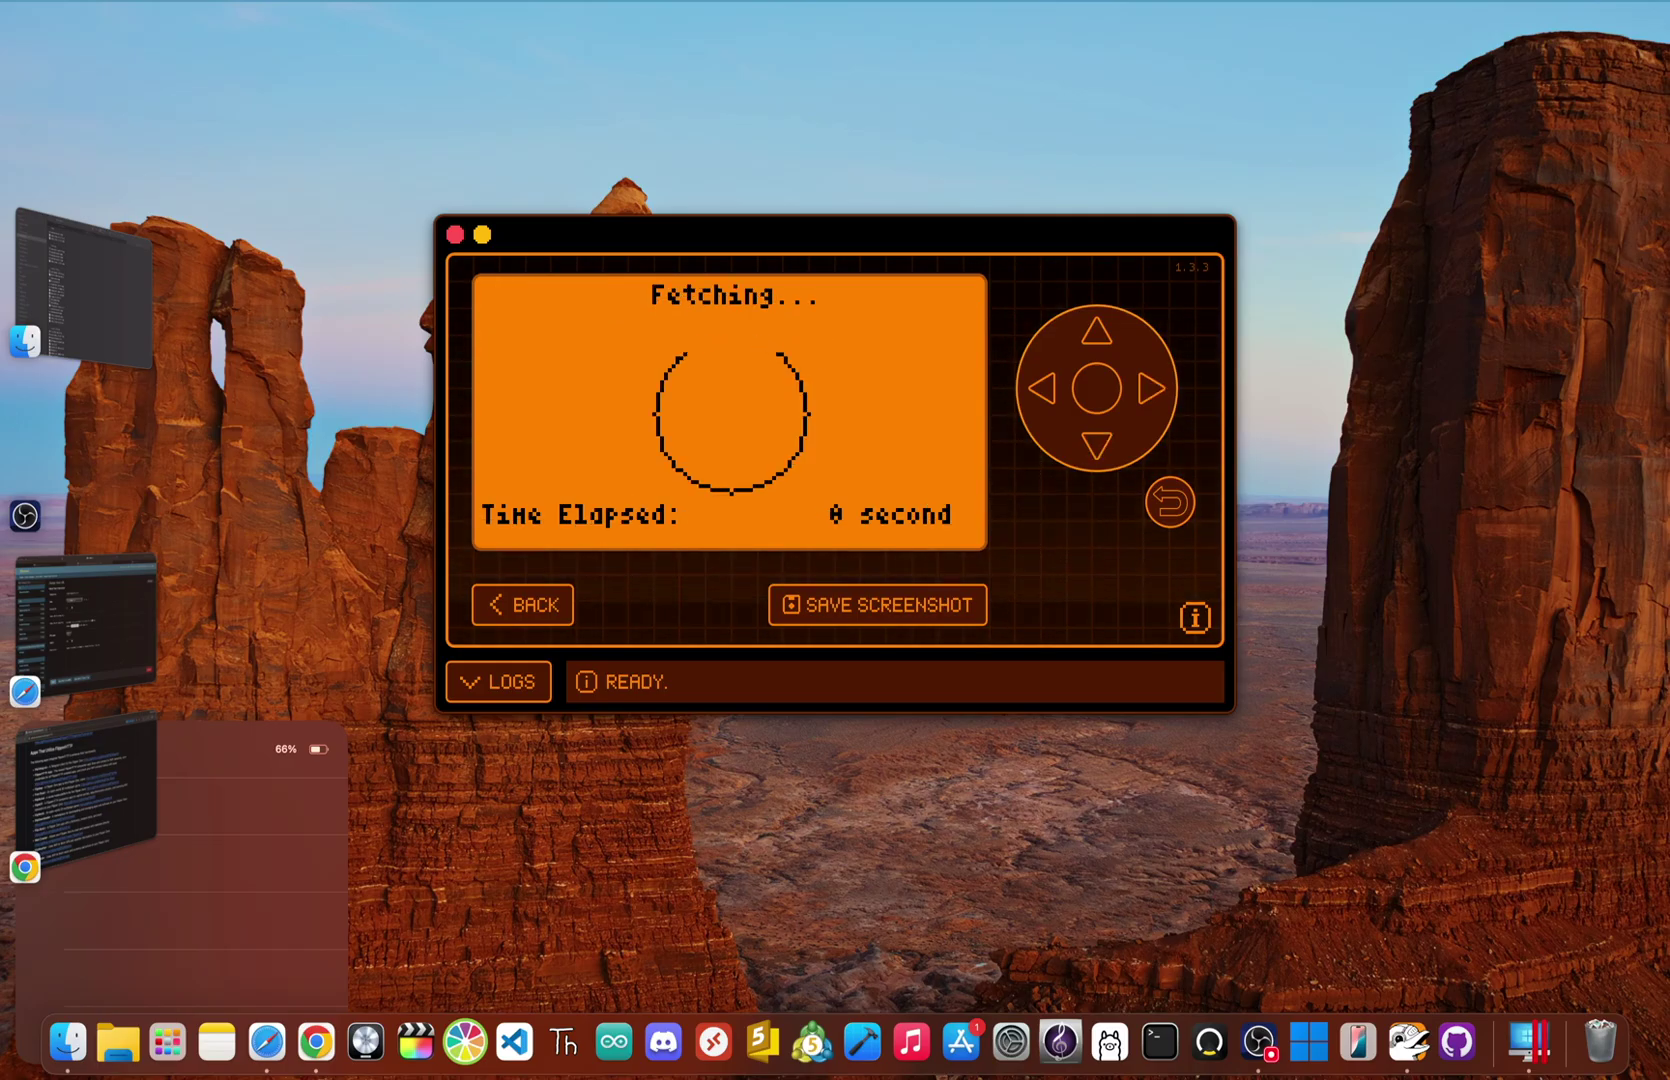
# Step: Start a comment on the feed post and fill in "yooo" by entering "y" and accepting the word suggestion
pyautogui.press('Down')
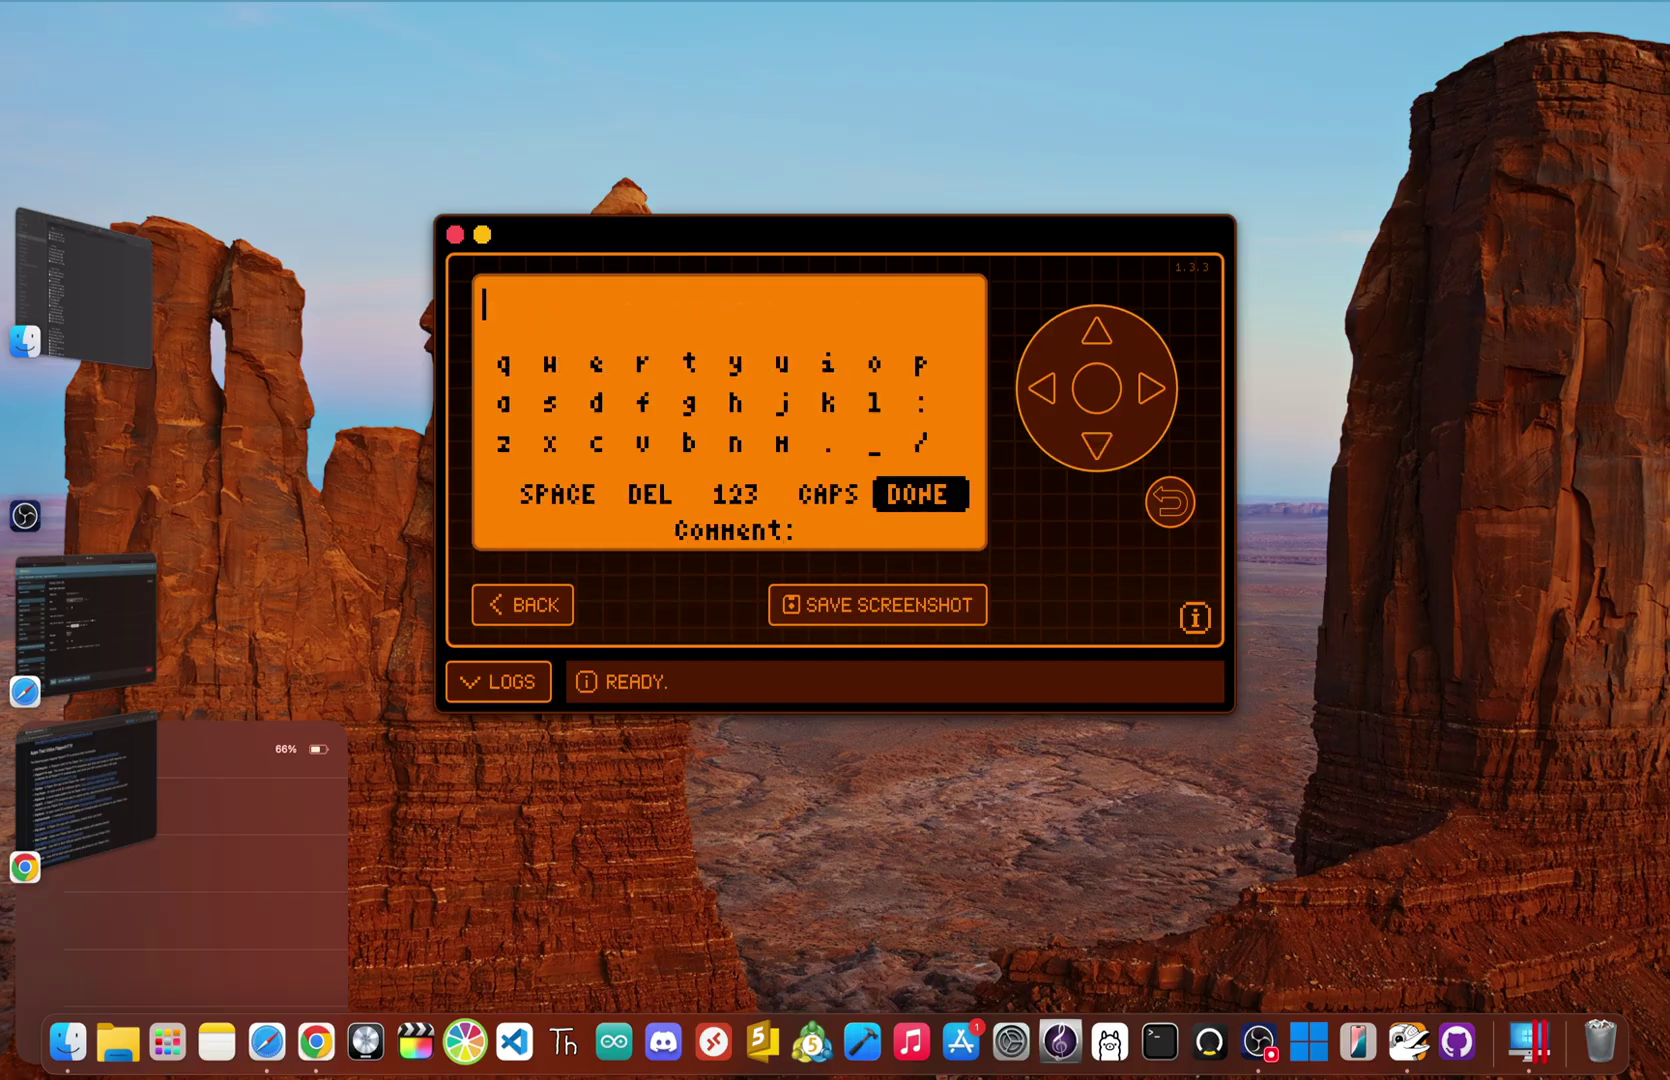
pyautogui.press('Up')
pyautogui.press('Up')
pyautogui.press('Up')
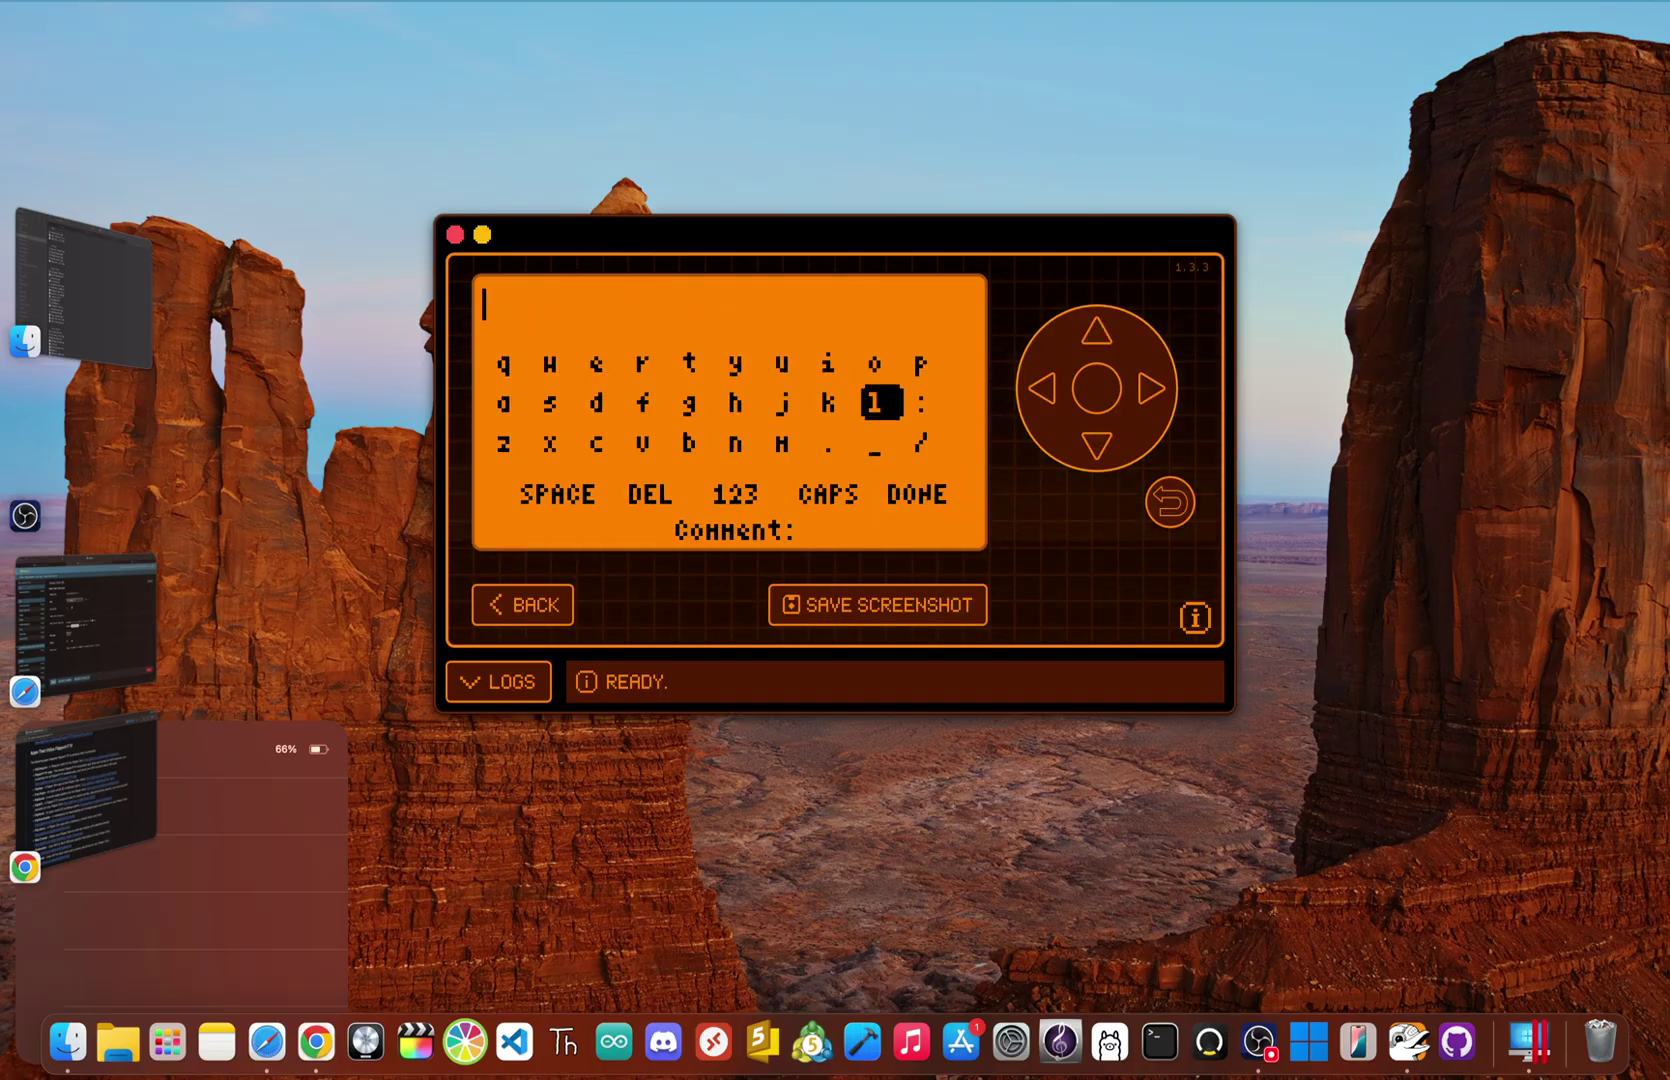
pyautogui.press('Left')
pyautogui.press('Left')
pyautogui.press('Left')
pyautogui.press('Return')
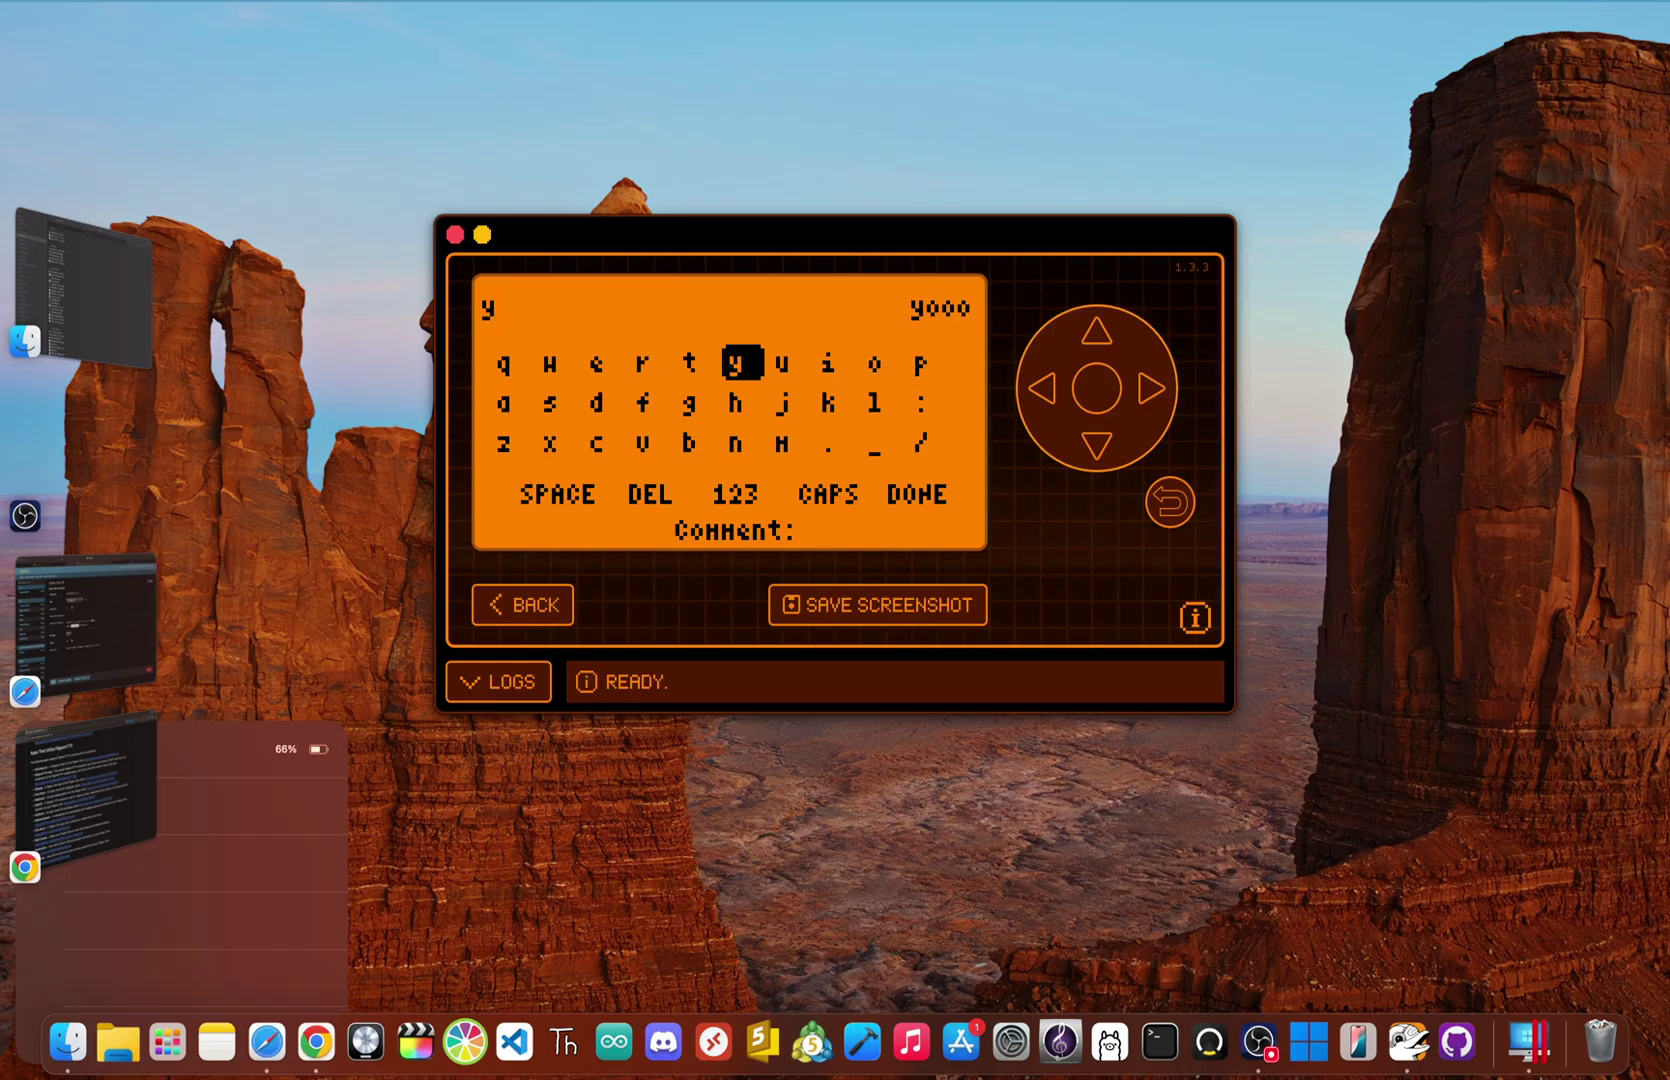
pyautogui.press('Tab')
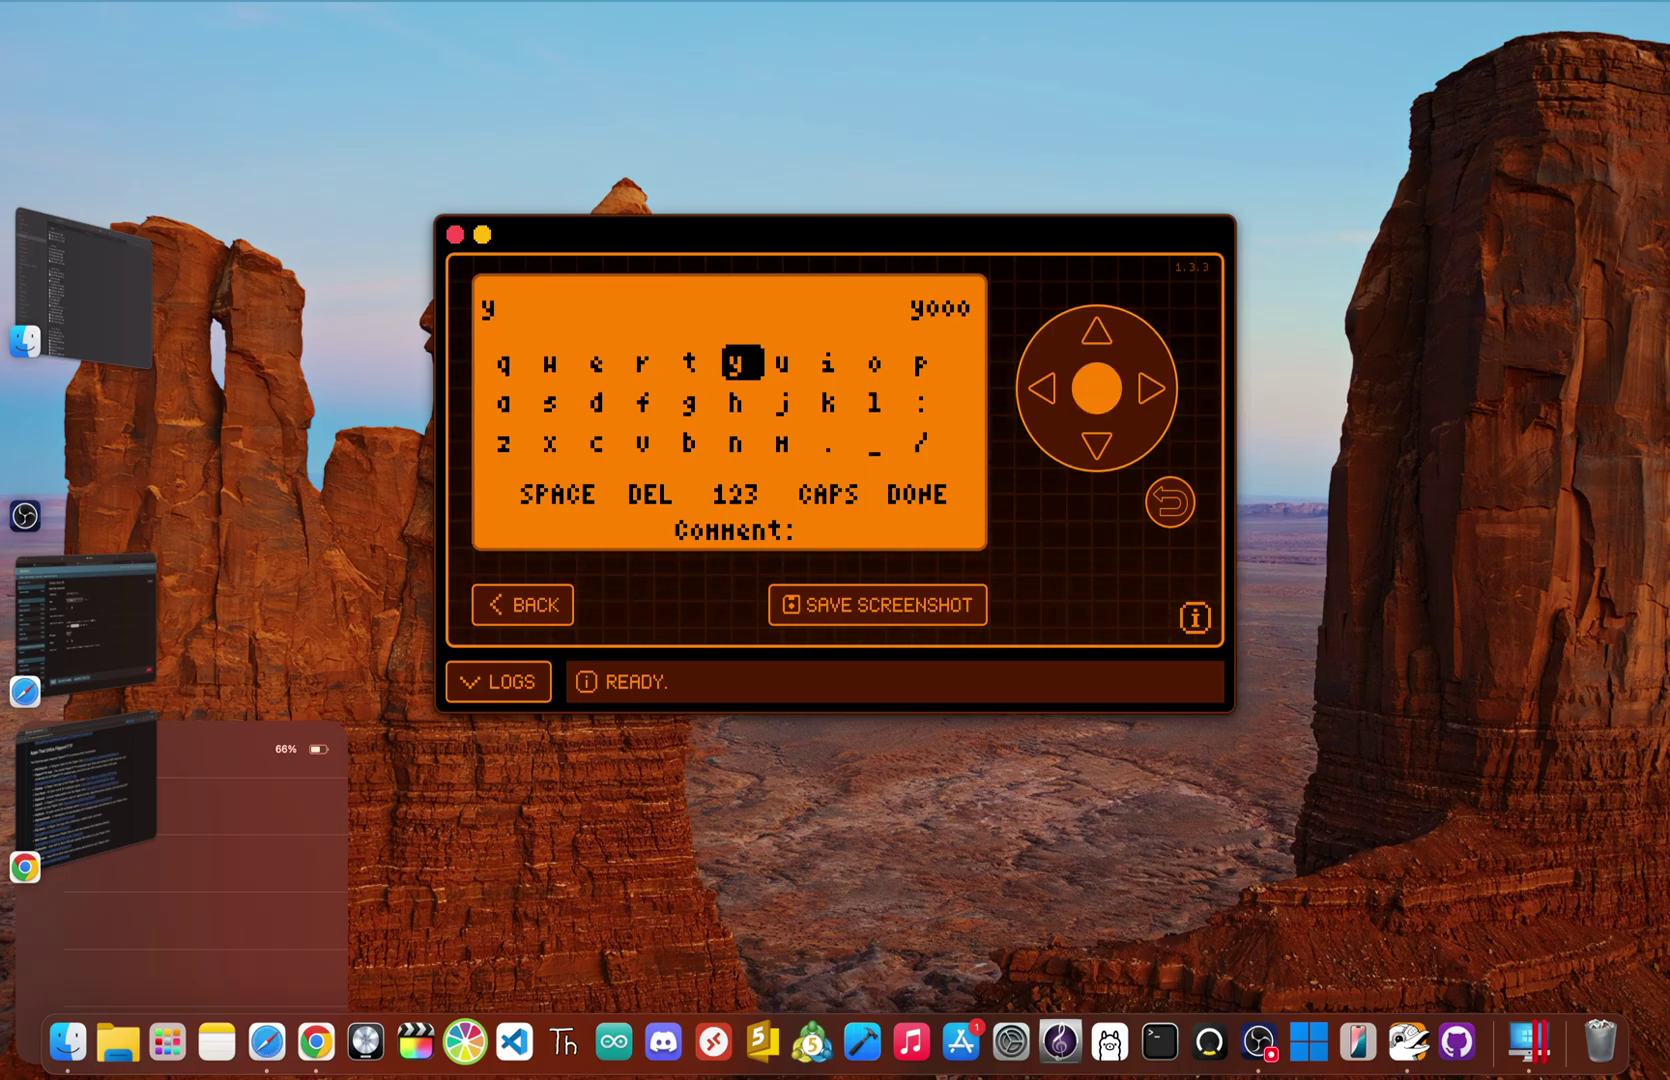
# Step: Submit the "yooo" comment on the feed post
pyautogui.press('Down')
pyautogui.press('Down')
pyautogui.press('Down')
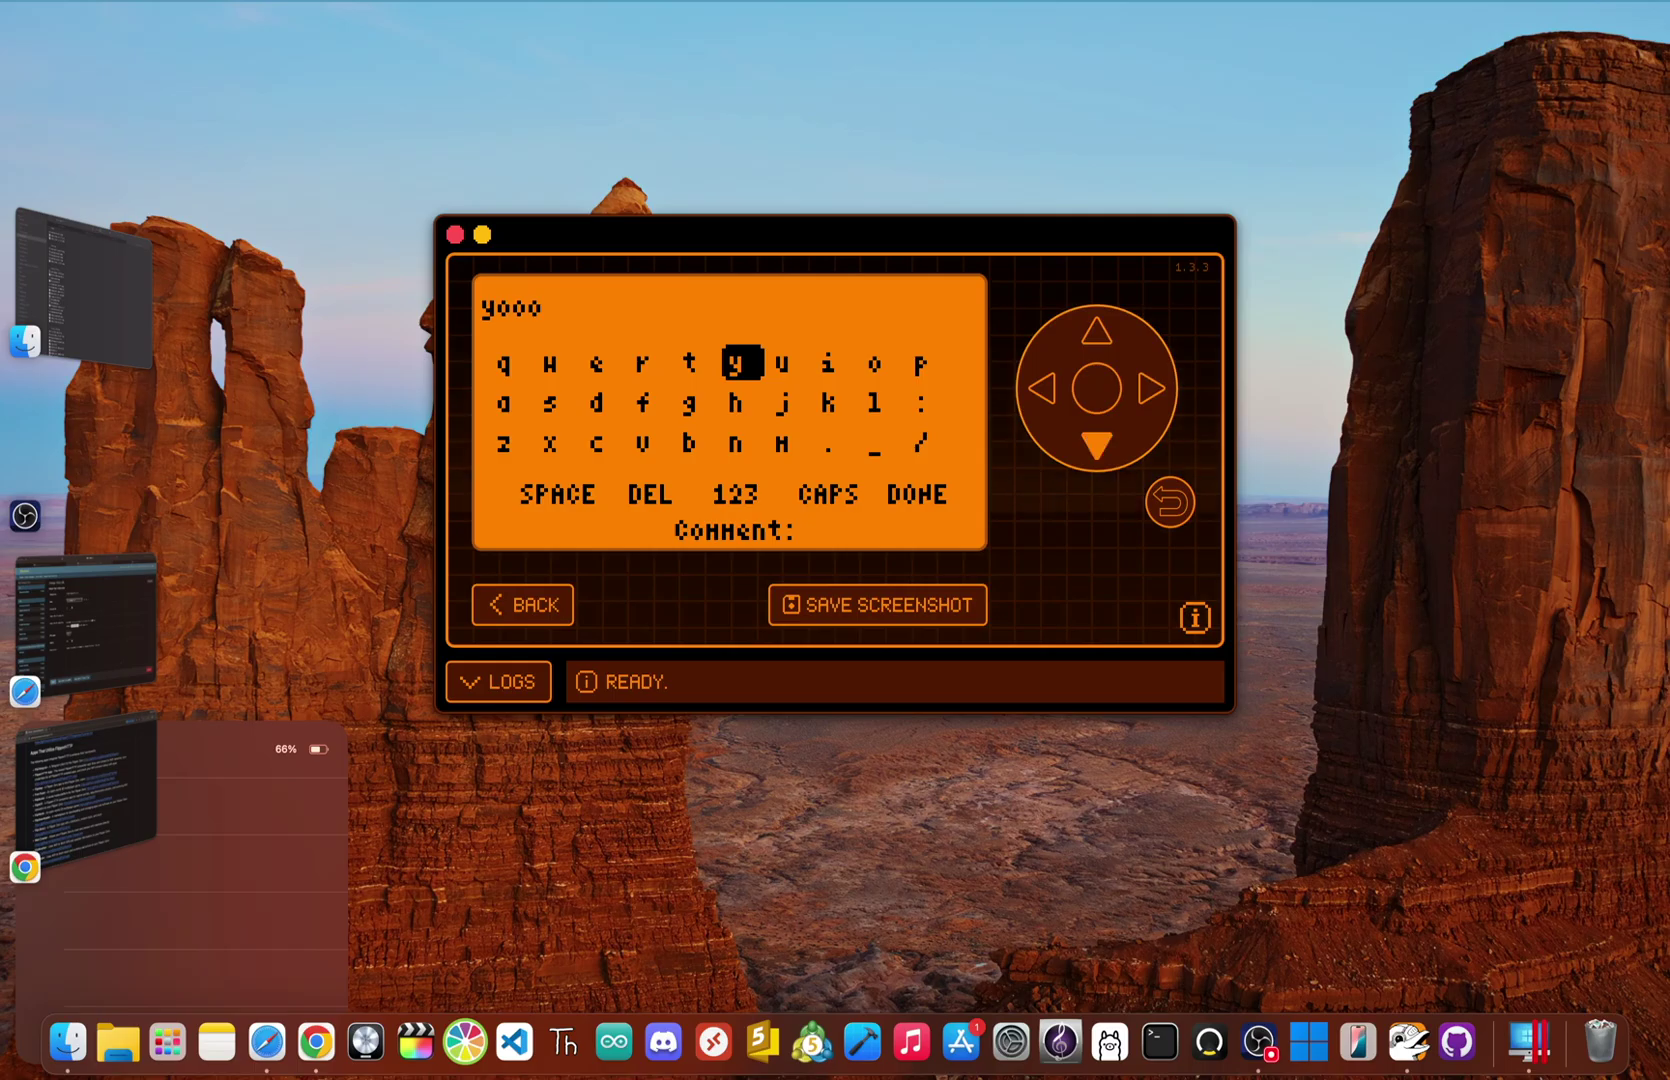
pyautogui.press('Right')
pyautogui.press('Right')
pyautogui.press('Return')
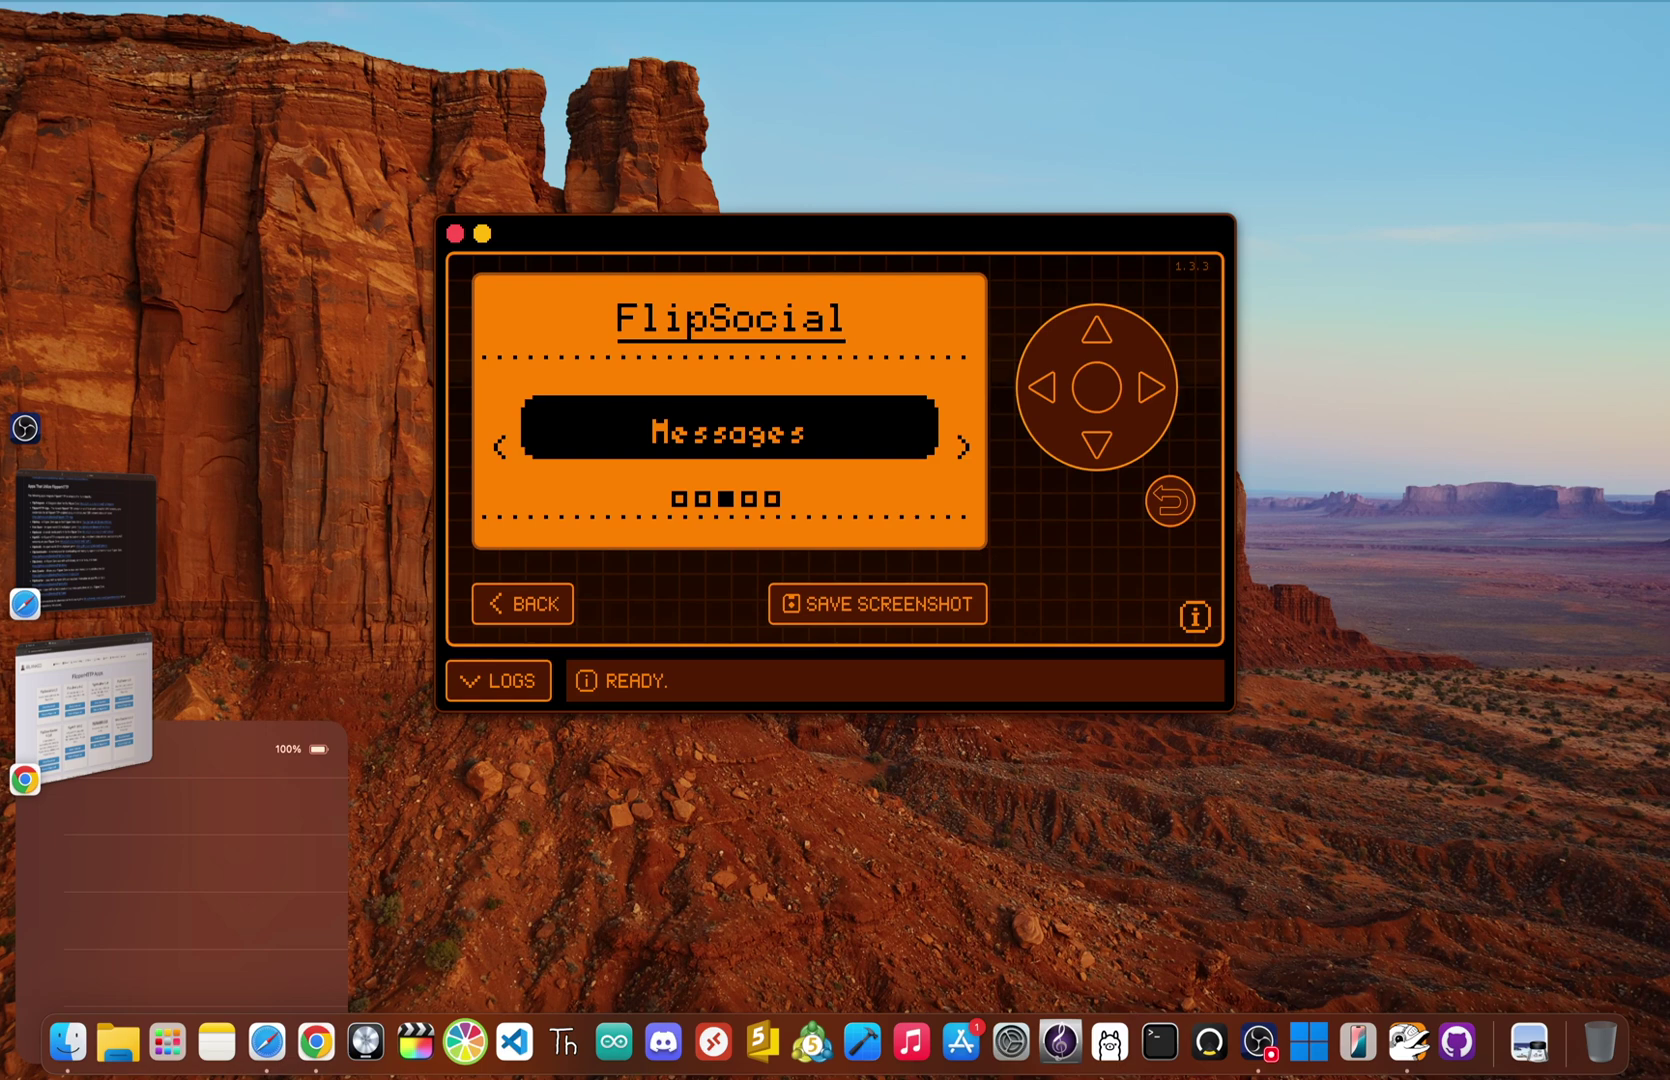
# Step: Open FlipSocial's Messages and view the conversation with the third contact in the list
pyautogui.press('Return')
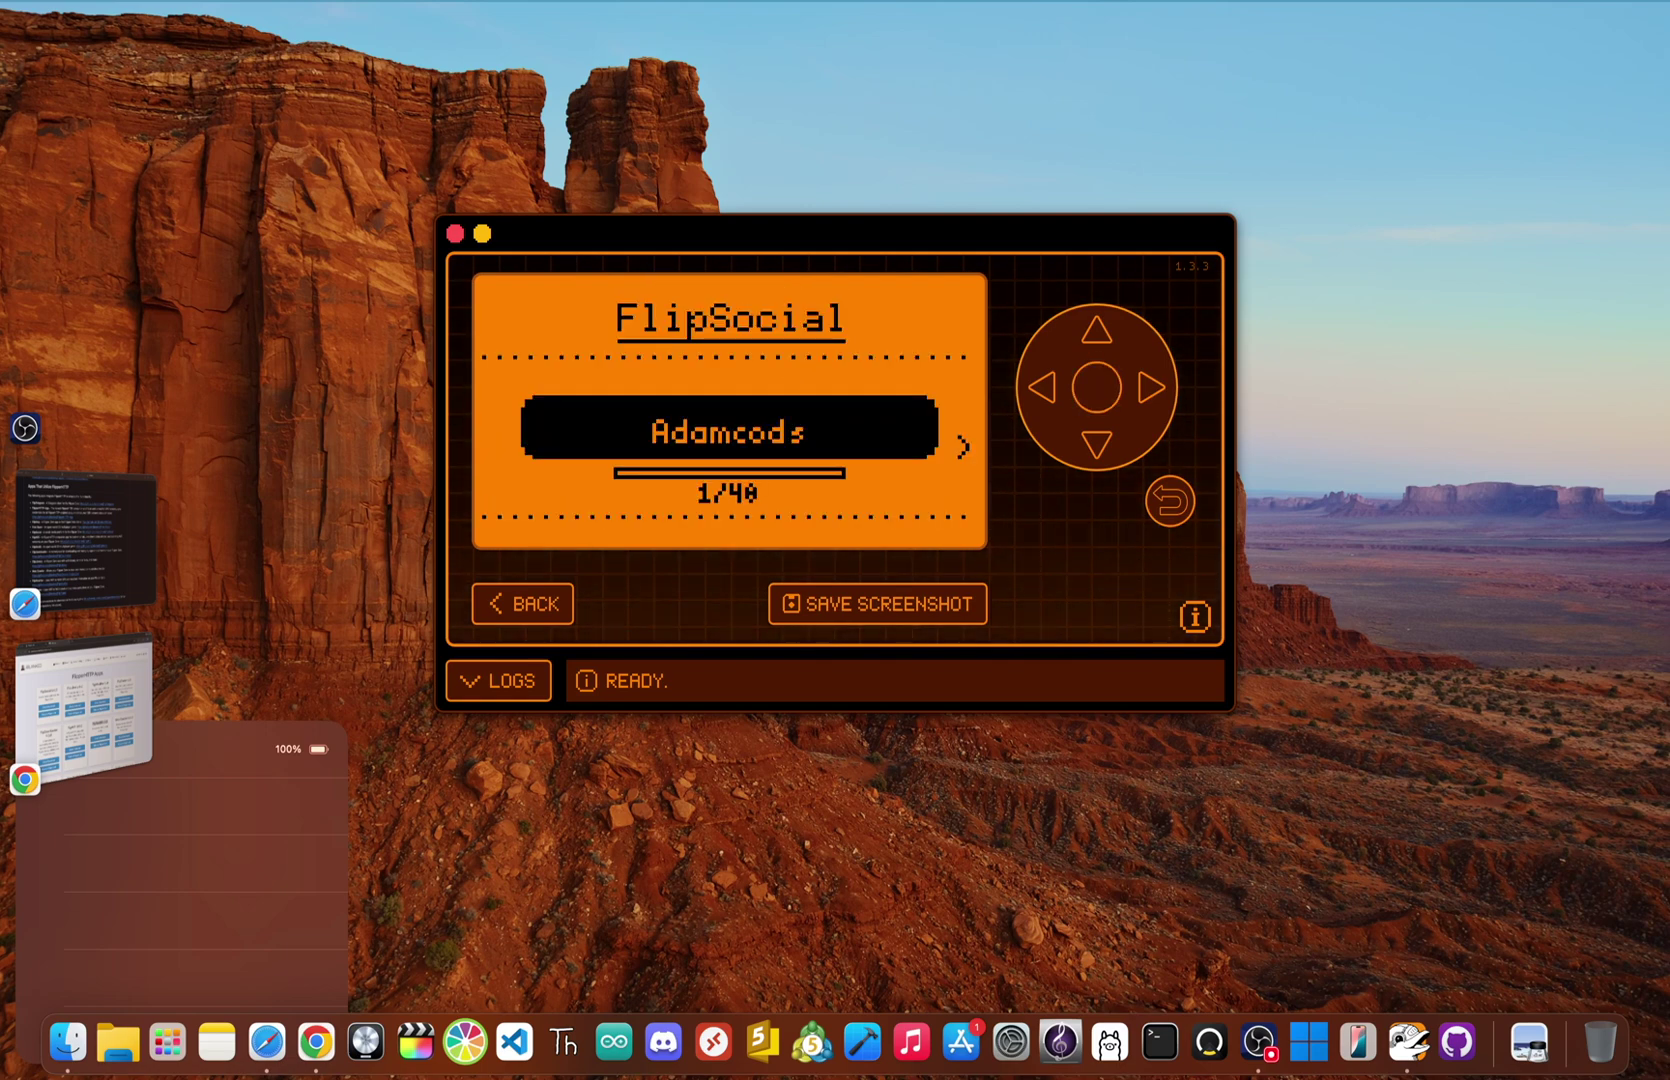
pyautogui.press('Right')
pyautogui.press('Right')
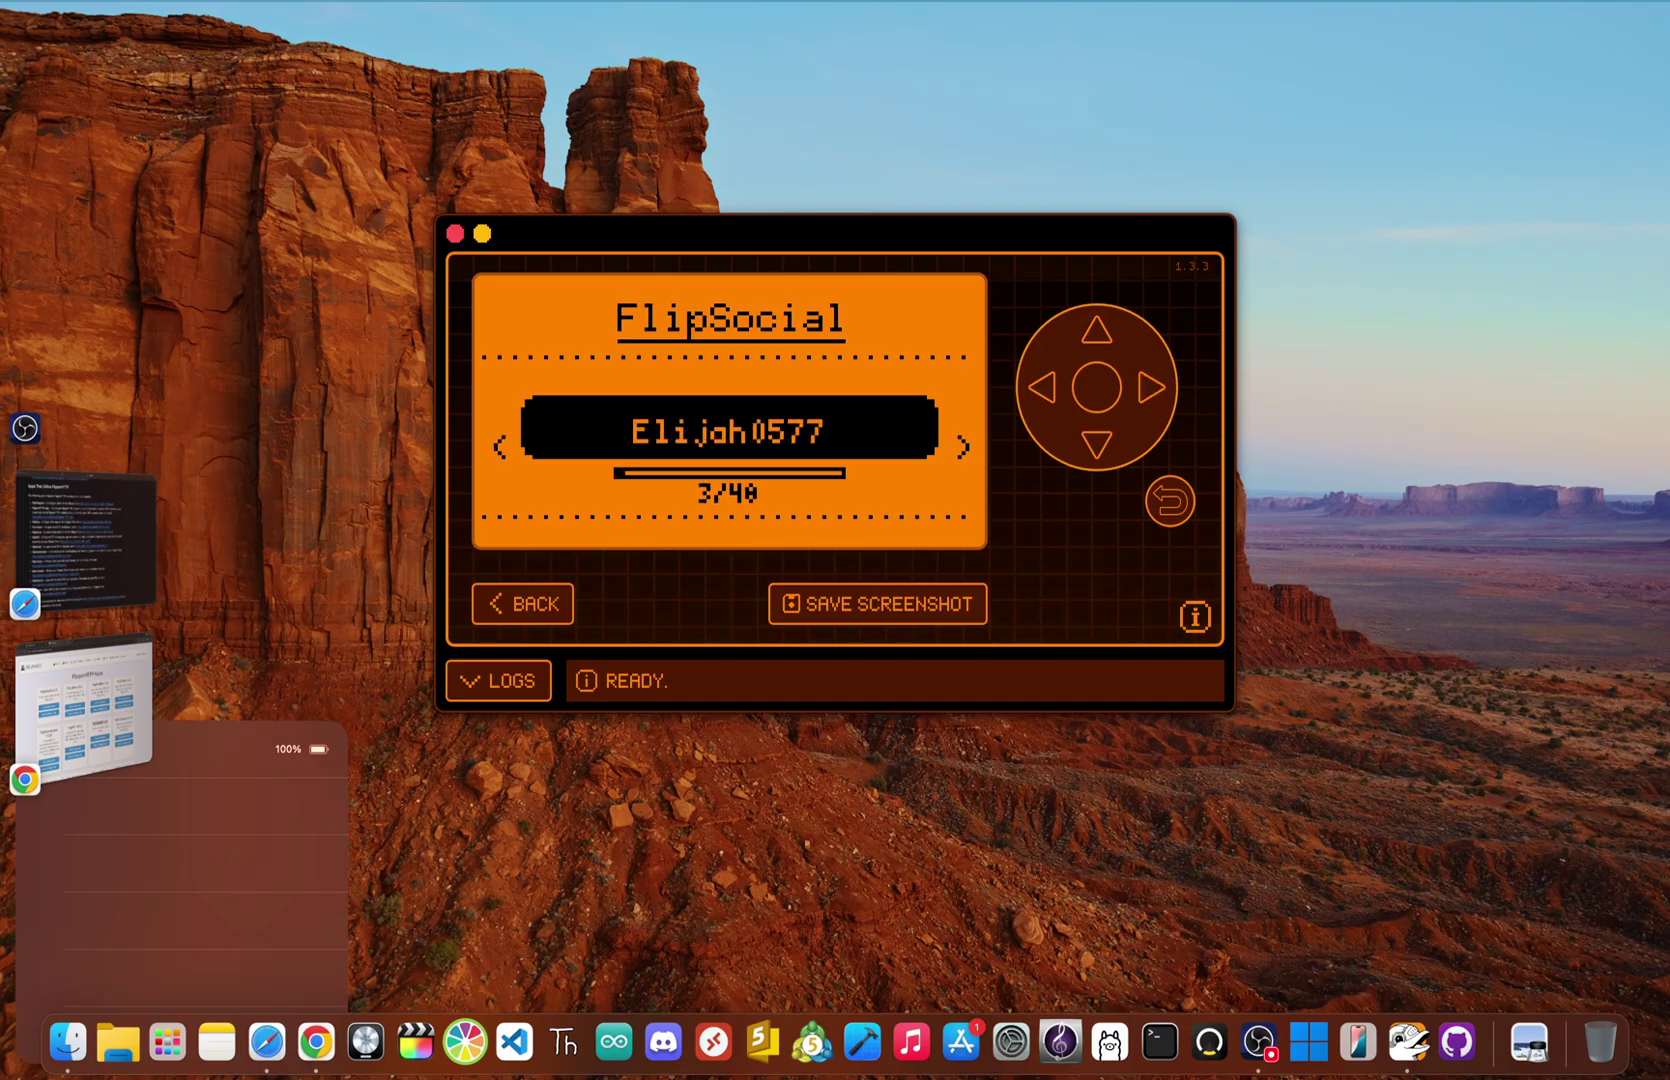
pyautogui.press('Return')
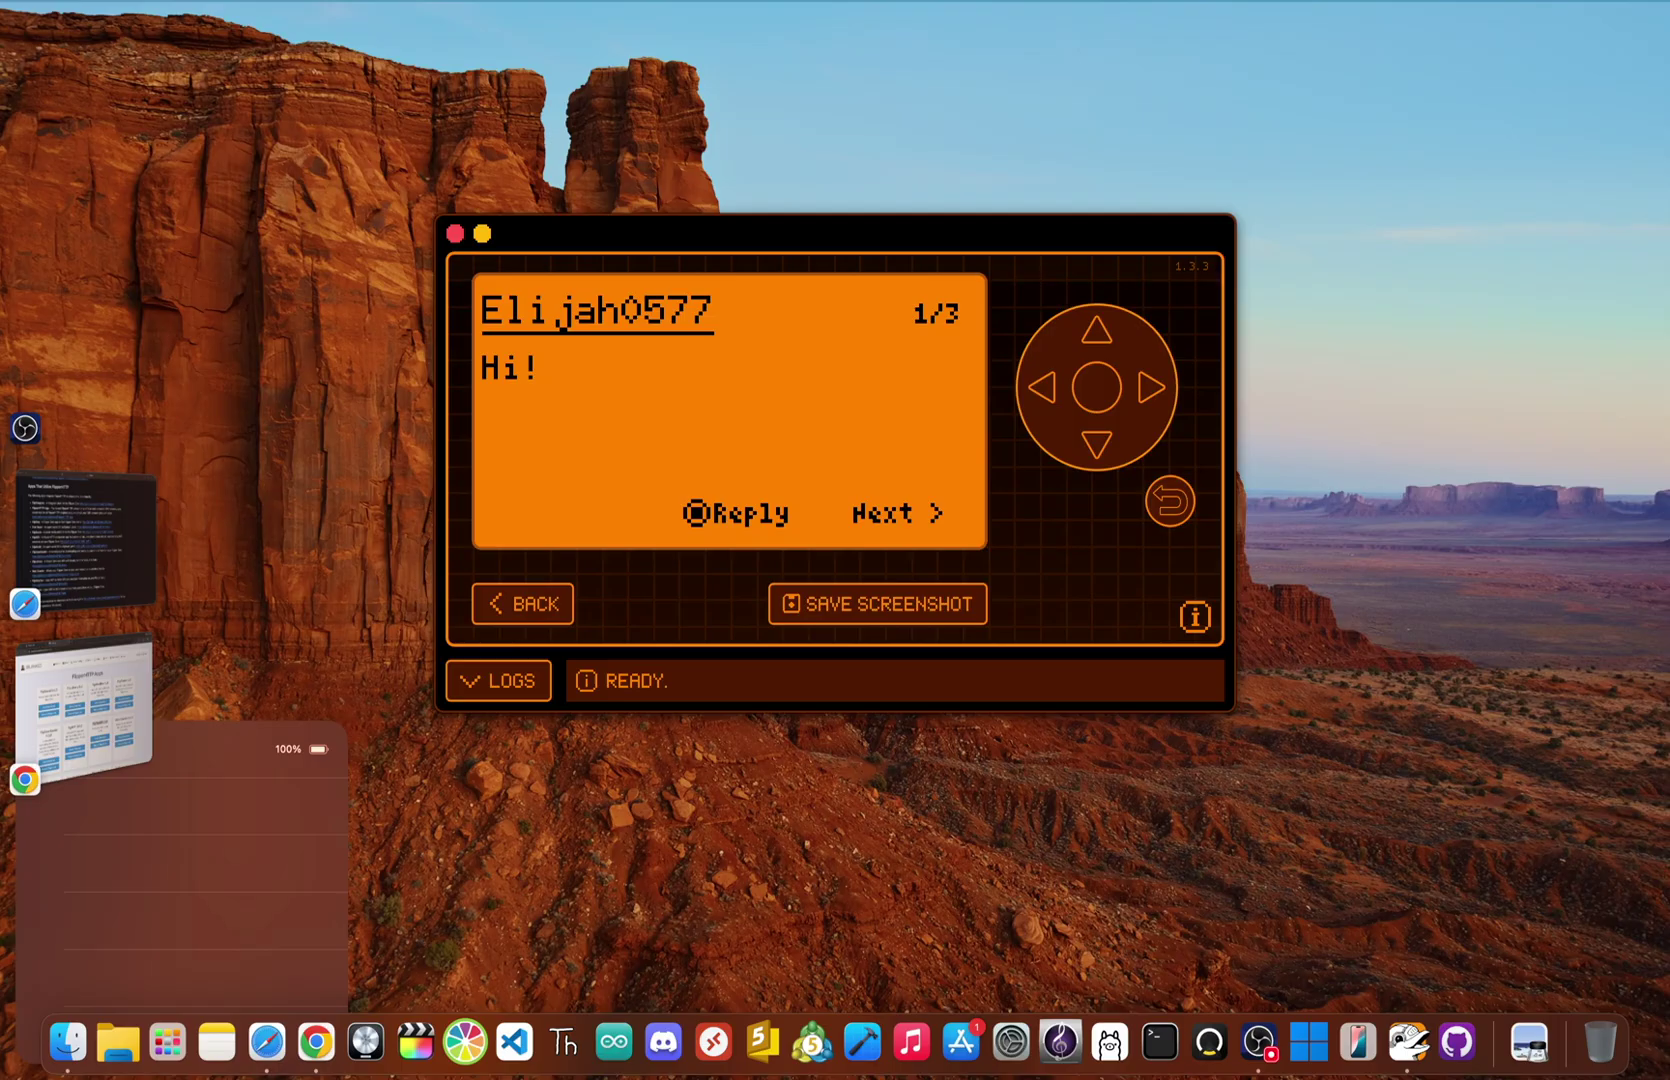
# Step: Start a reply to the "Hi!" message and clear the text "XD" from it
pyautogui.press('Return')
pyautogui.write('XD')
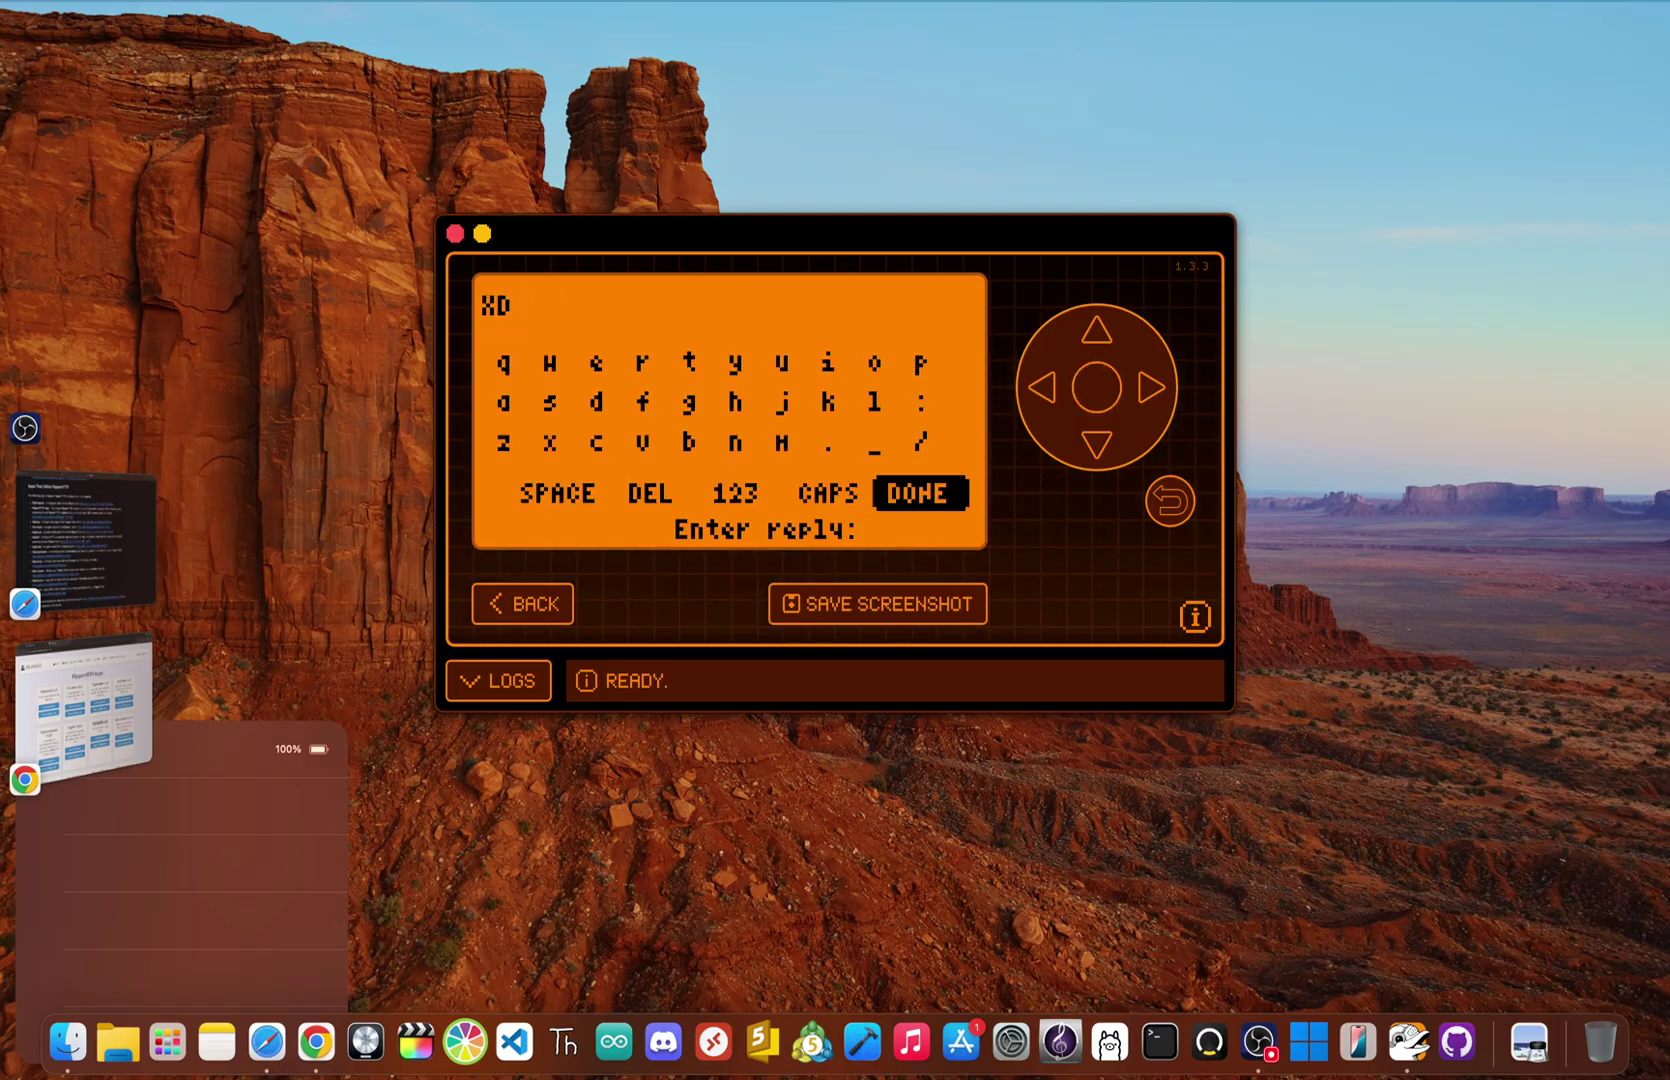
pyautogui.press('BackSpace')
pyautogui.press('BackSpace')
# Step: Fill in the reply as "yooo" by entering "y" and accepting the word suggestion
pyautogui.press('Down')
pyautogui.press('Down')
pyautogui.press('Down')
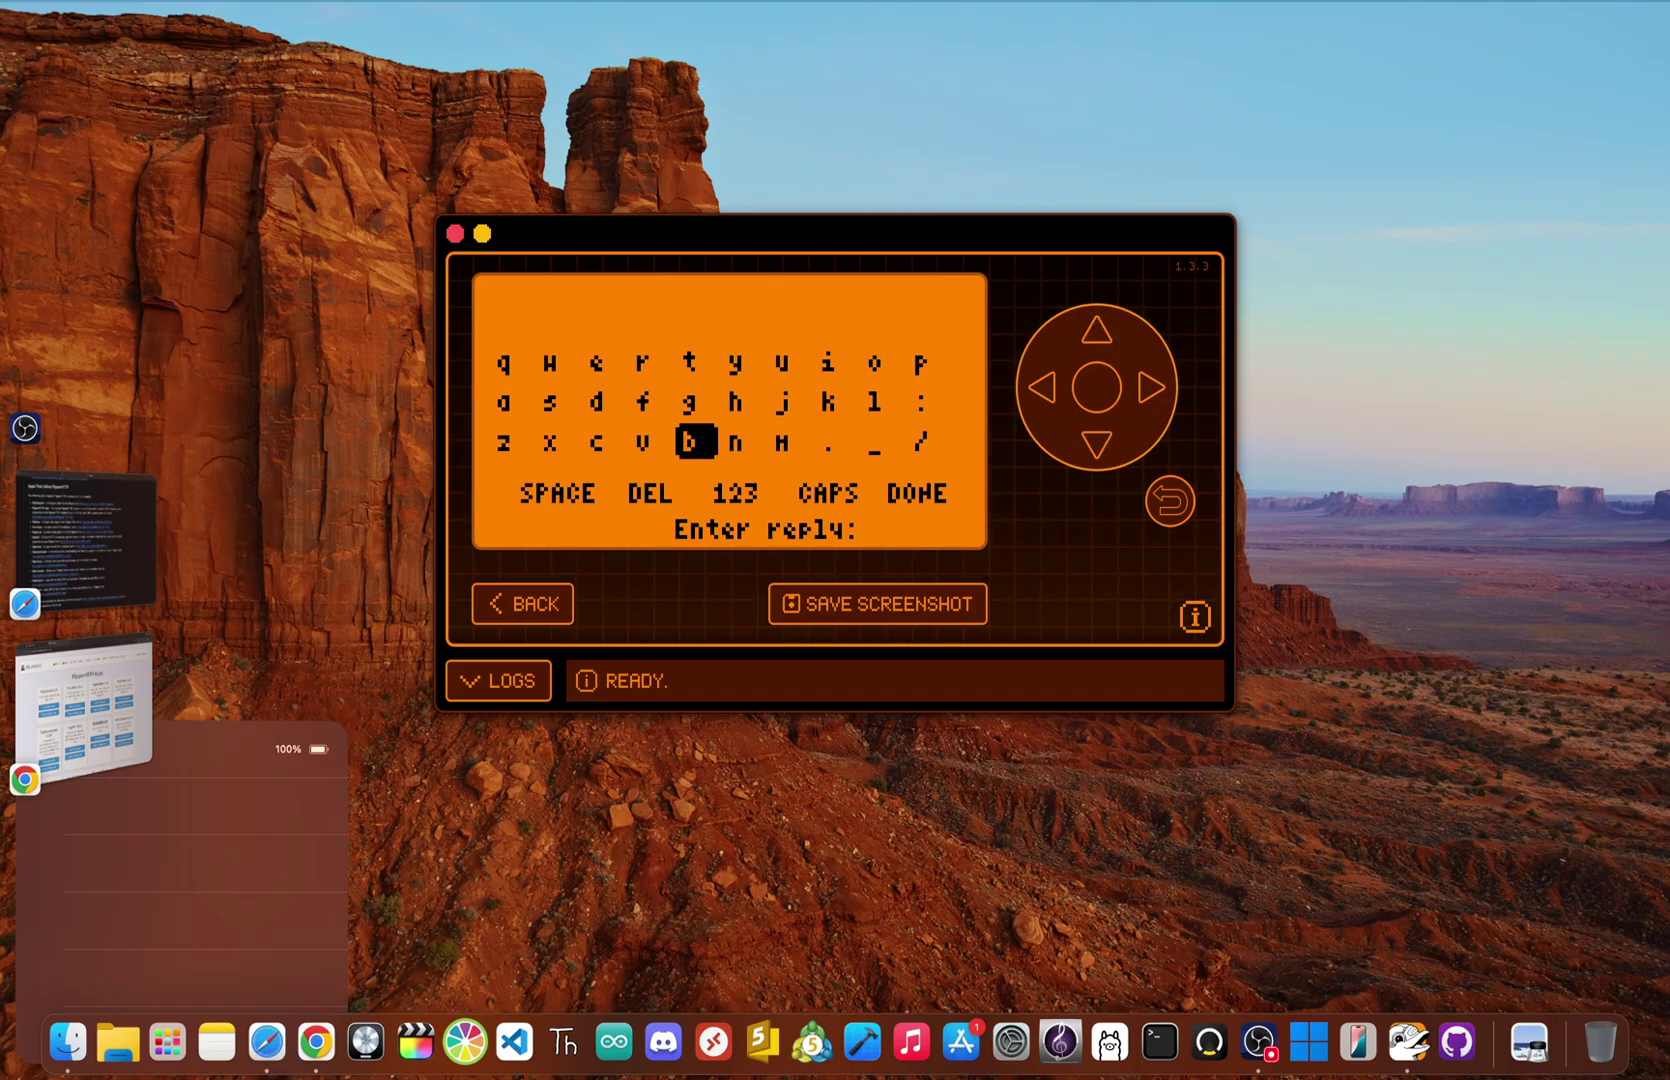
pyautogui.press('Up')
pyautogui.press('Up')
pyautogui.press('Right')
pyautogui.press('Return')
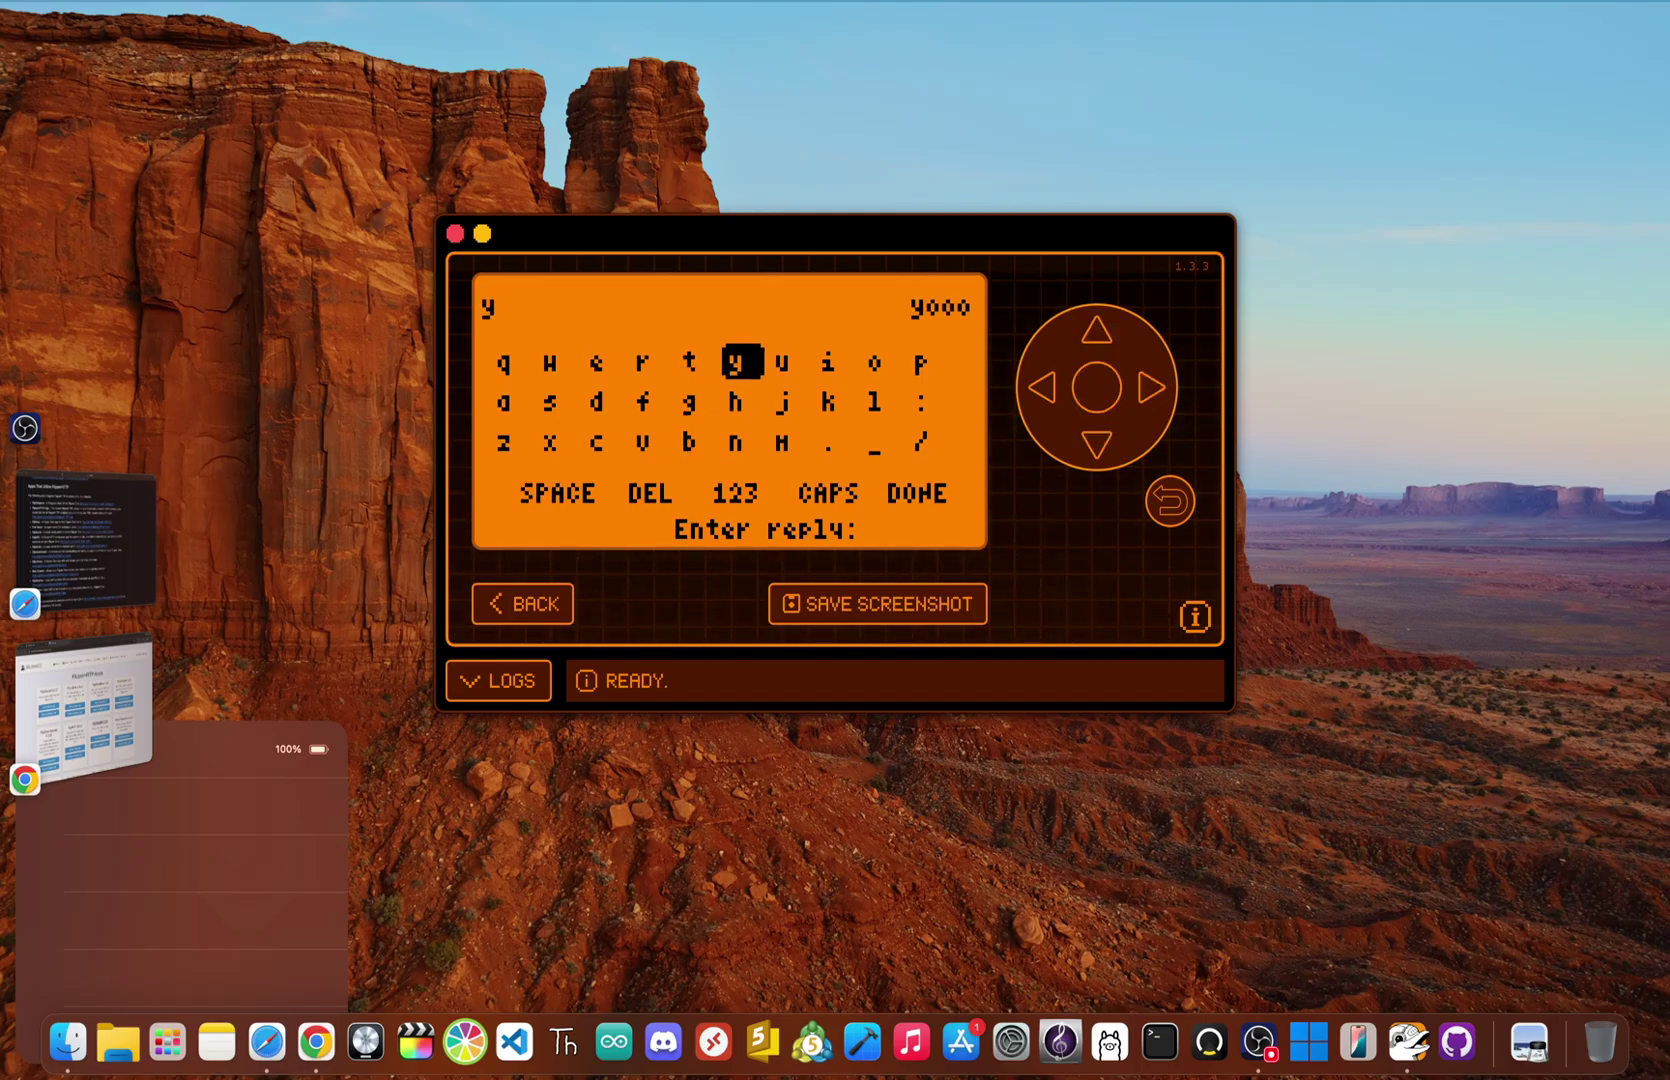
pyautogui.press('Return')
# Step: Send the "yooo" reply to the contact
pyautogui.press('Down')
pyautogui.press('Down')
pyautogui.press('Down')
pyautogui.press('Right')
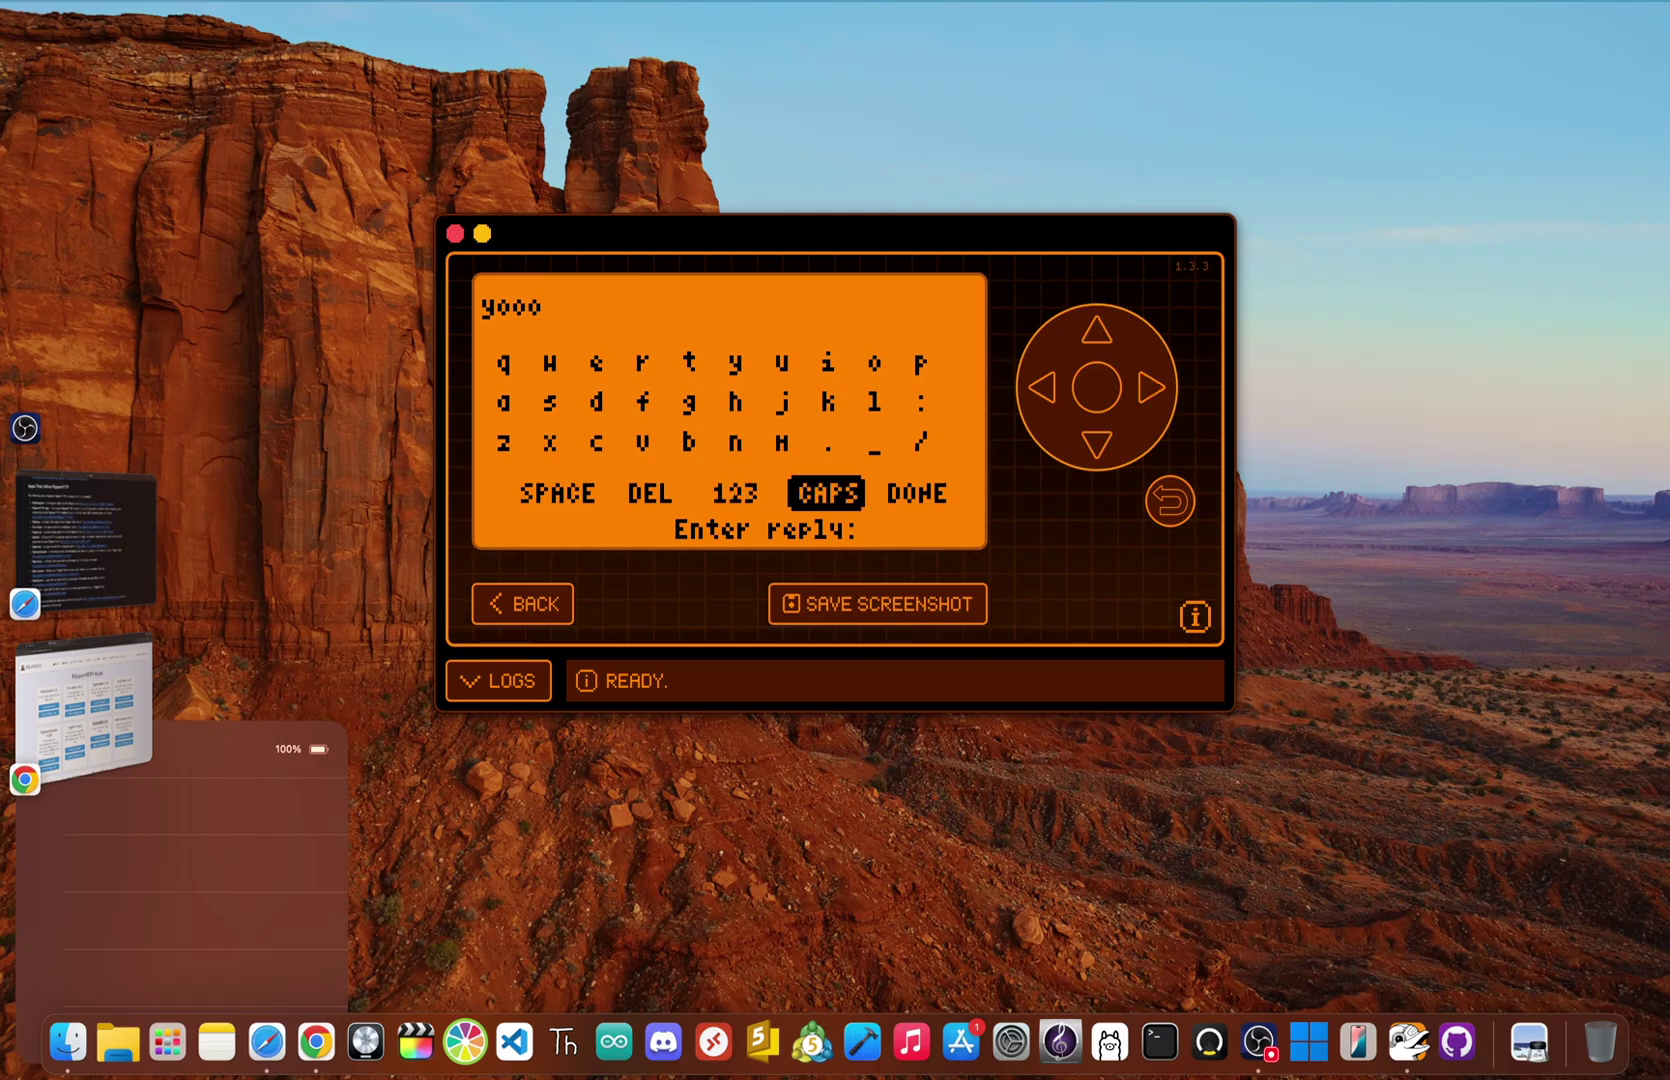
pyautogui.press('Right')
pyautogui.press('Return')
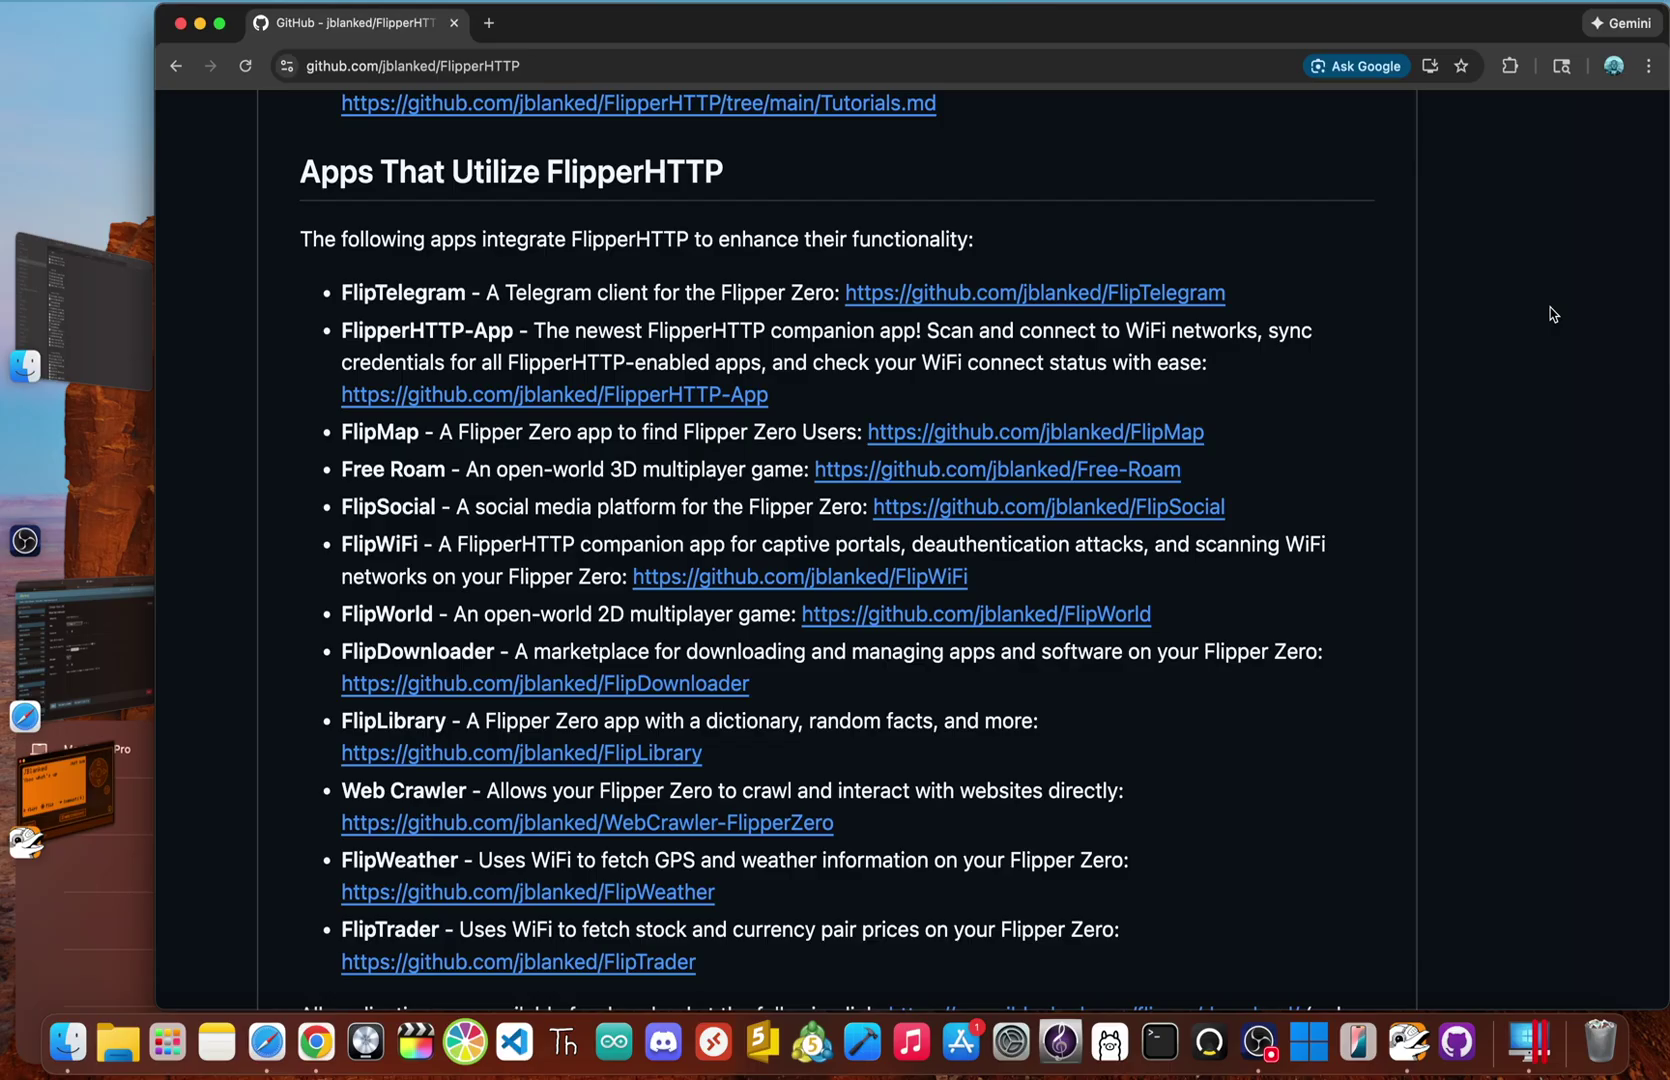
# Step: Switch to the FlipperHTTP GitHub page and review its README from the apps list back to the introduction
pyautogui.press('super+minus')
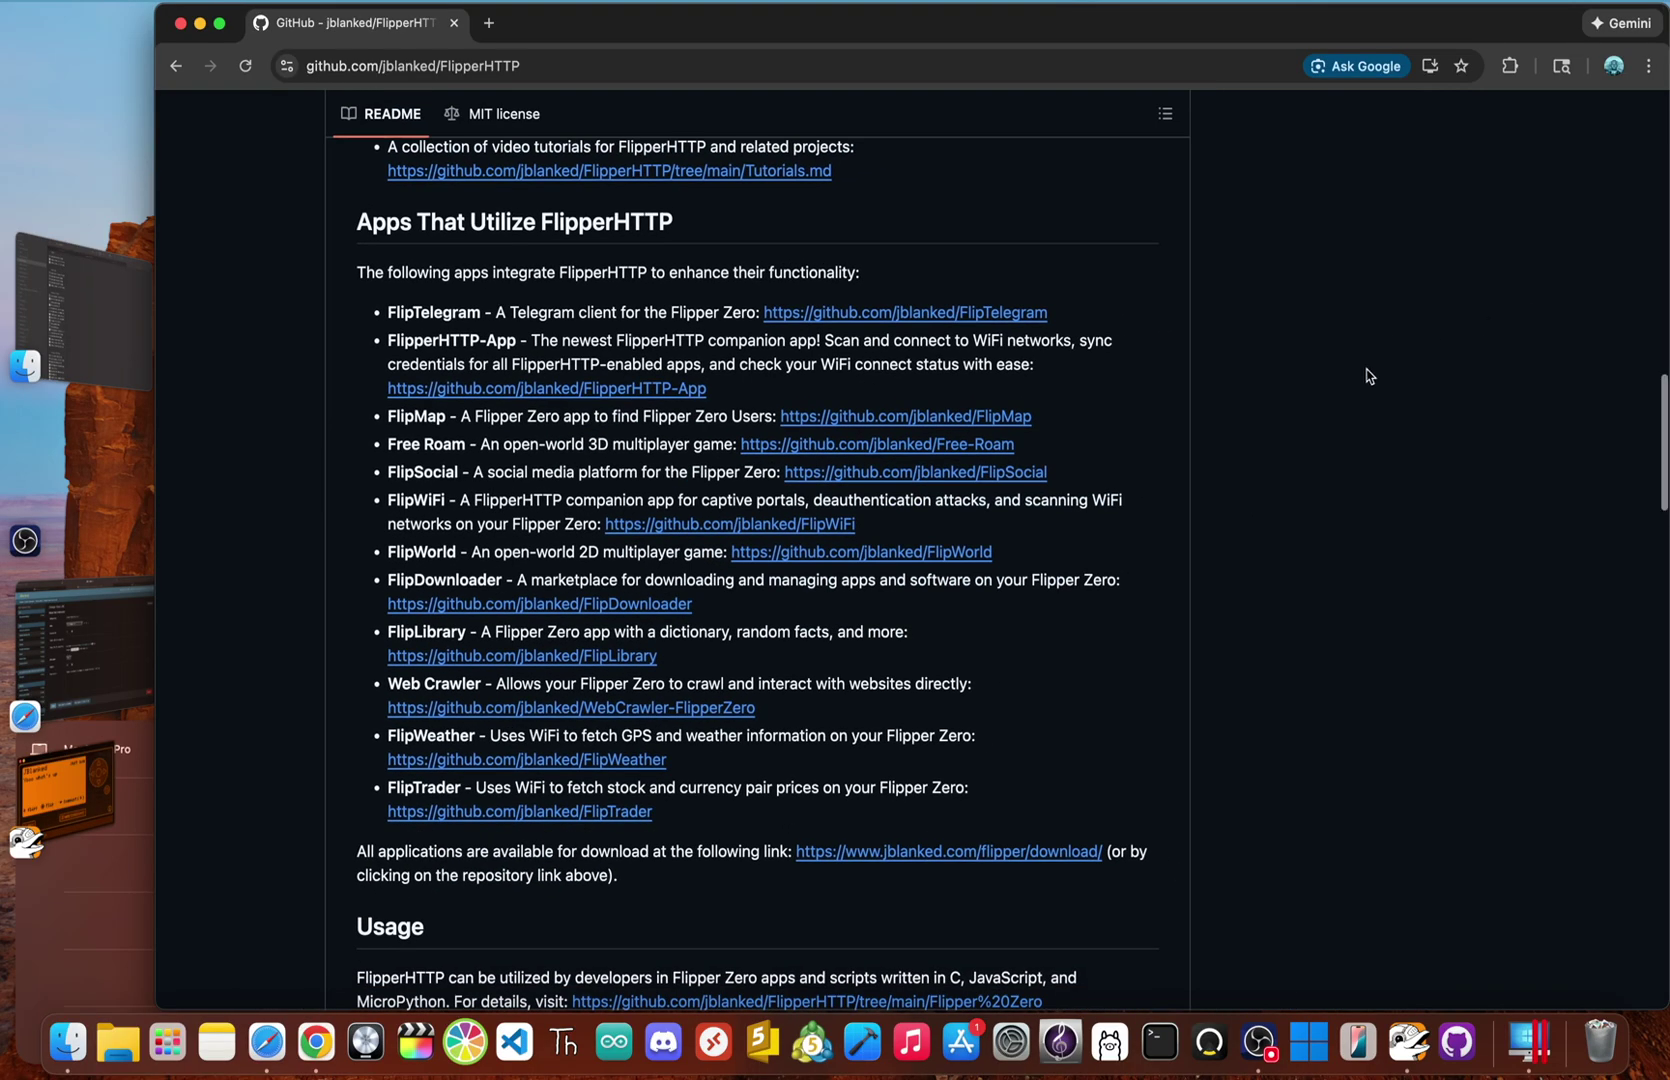
pyautogui.scroll(5, 1368, 376)
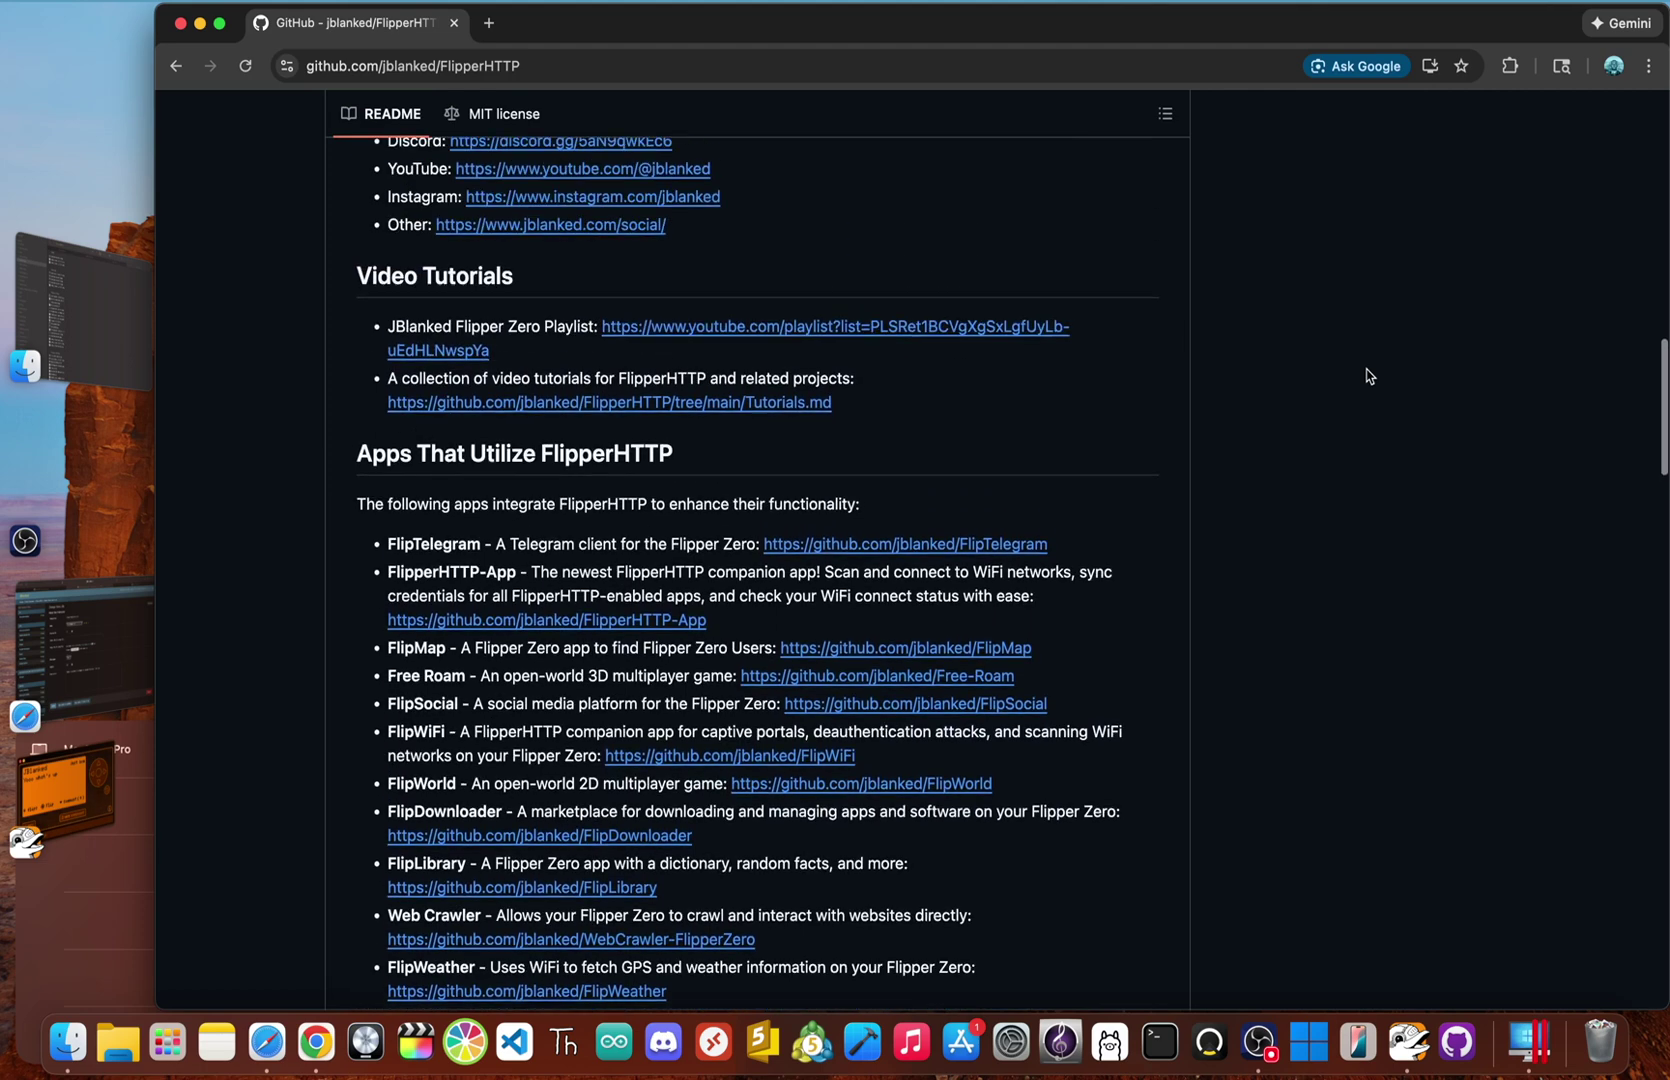
pyautogui.scroll(8, 1368, 376)
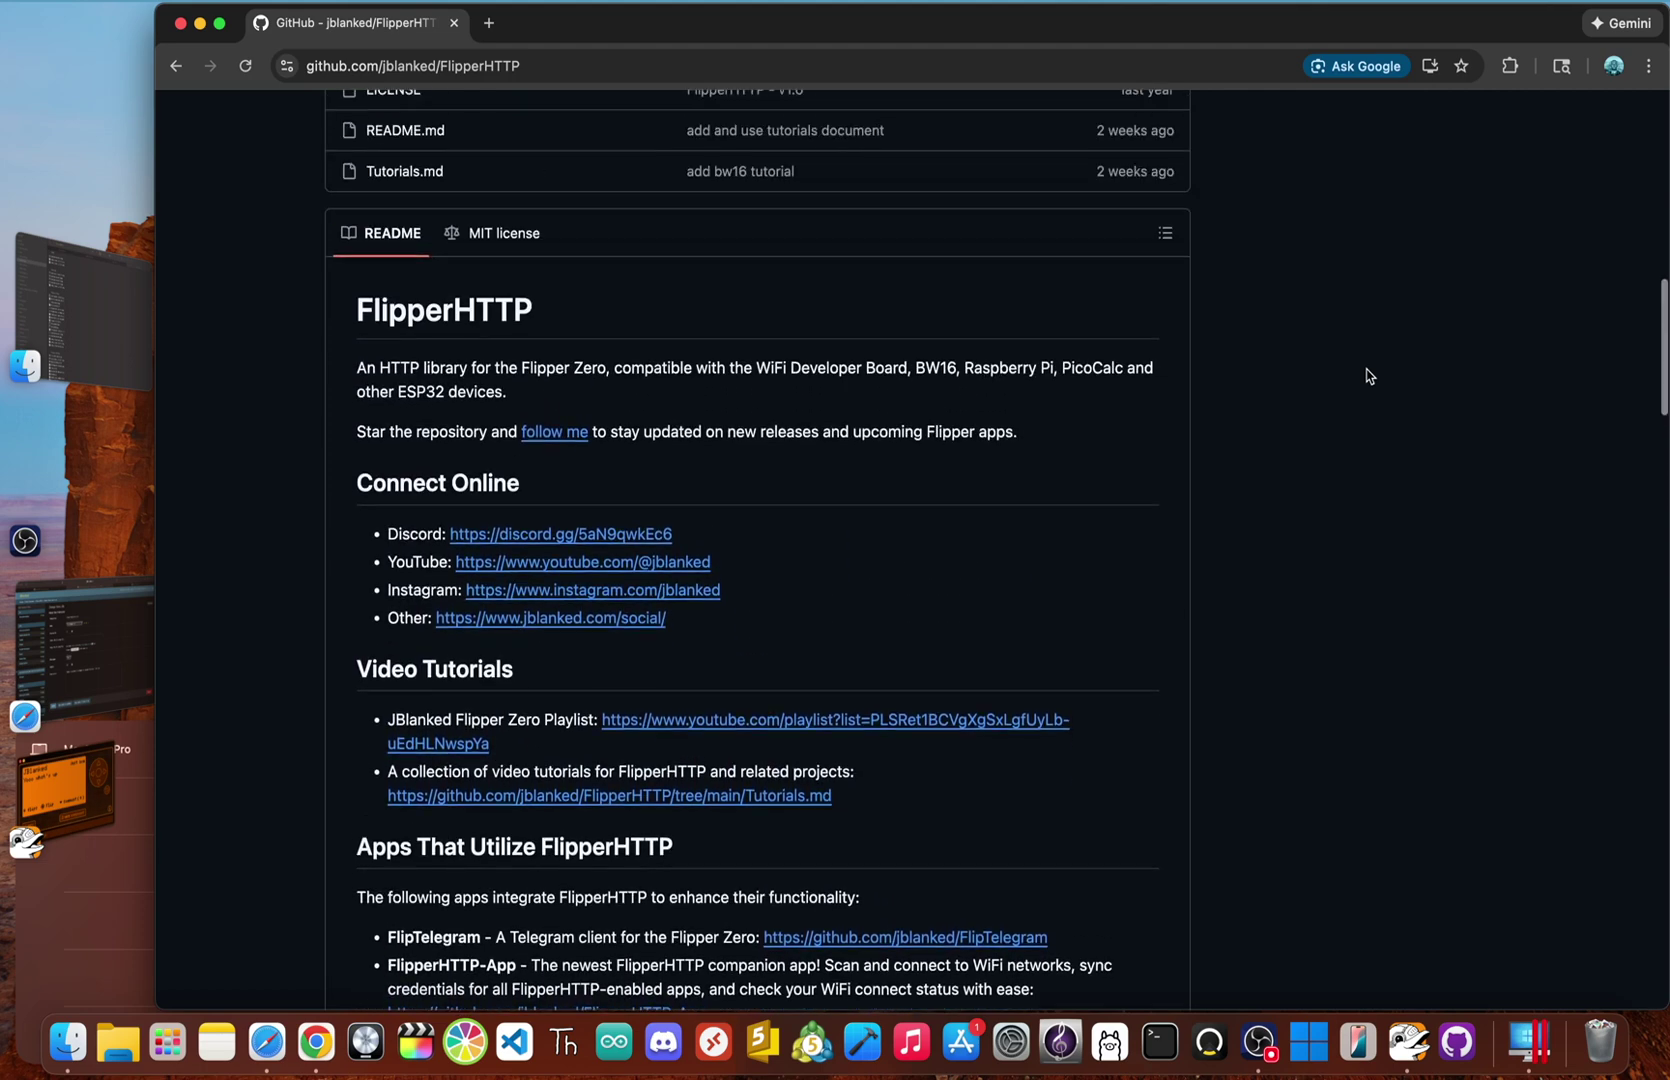
# Step: Open the WiFi Developer Board (ESP32S2) folder in the FlipperHTTP repository and review its installation instructions
pyautogui.scroll(5, 1368, 376)
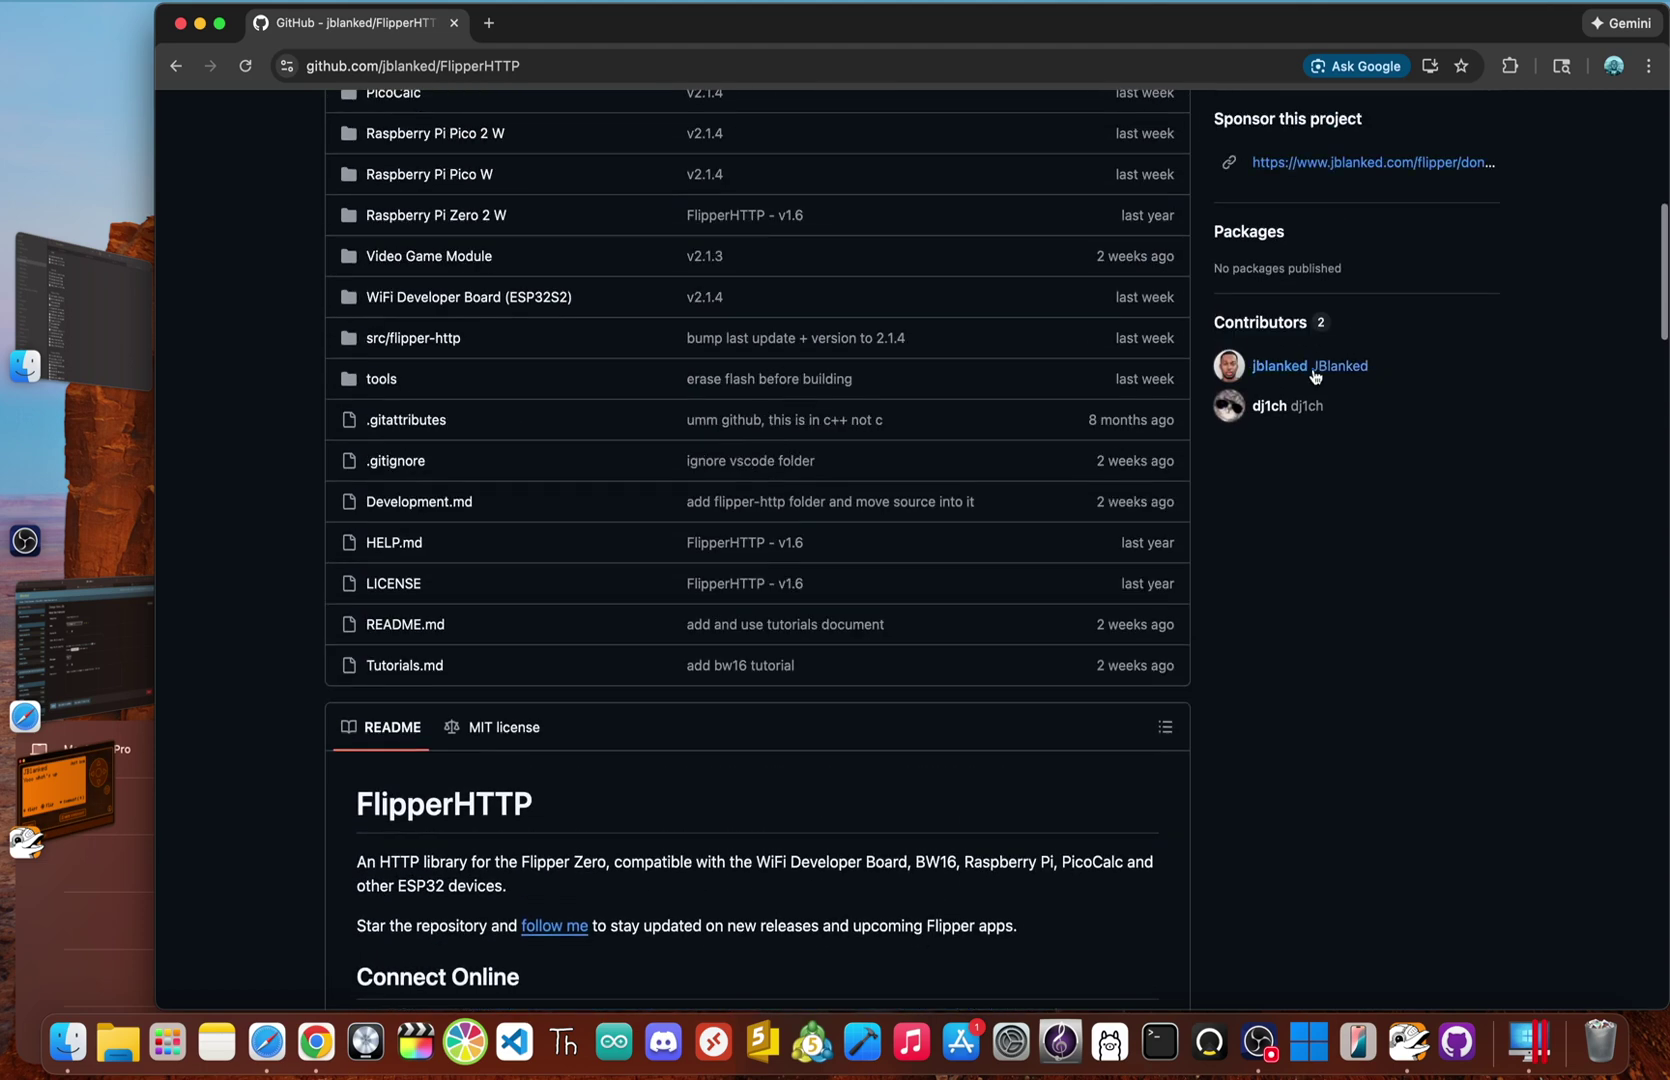
pyautogui.click(535, 297)
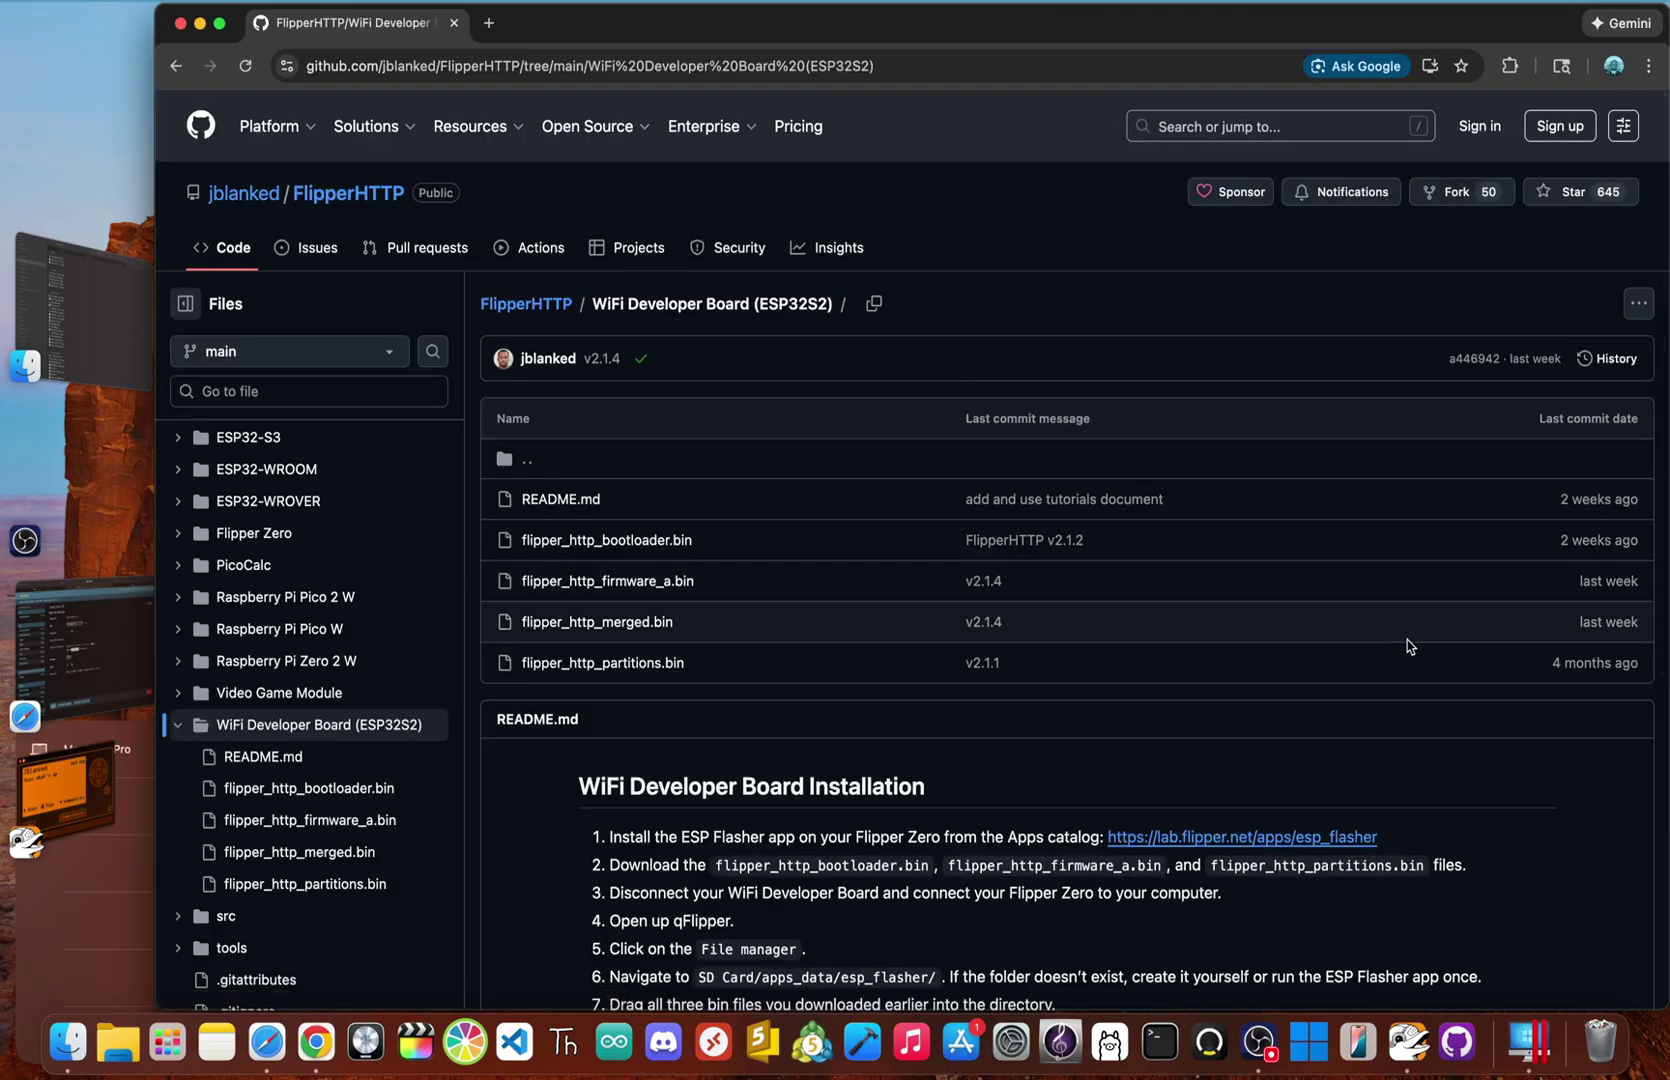
pyautogui.scroll(-5, 1408, 646)
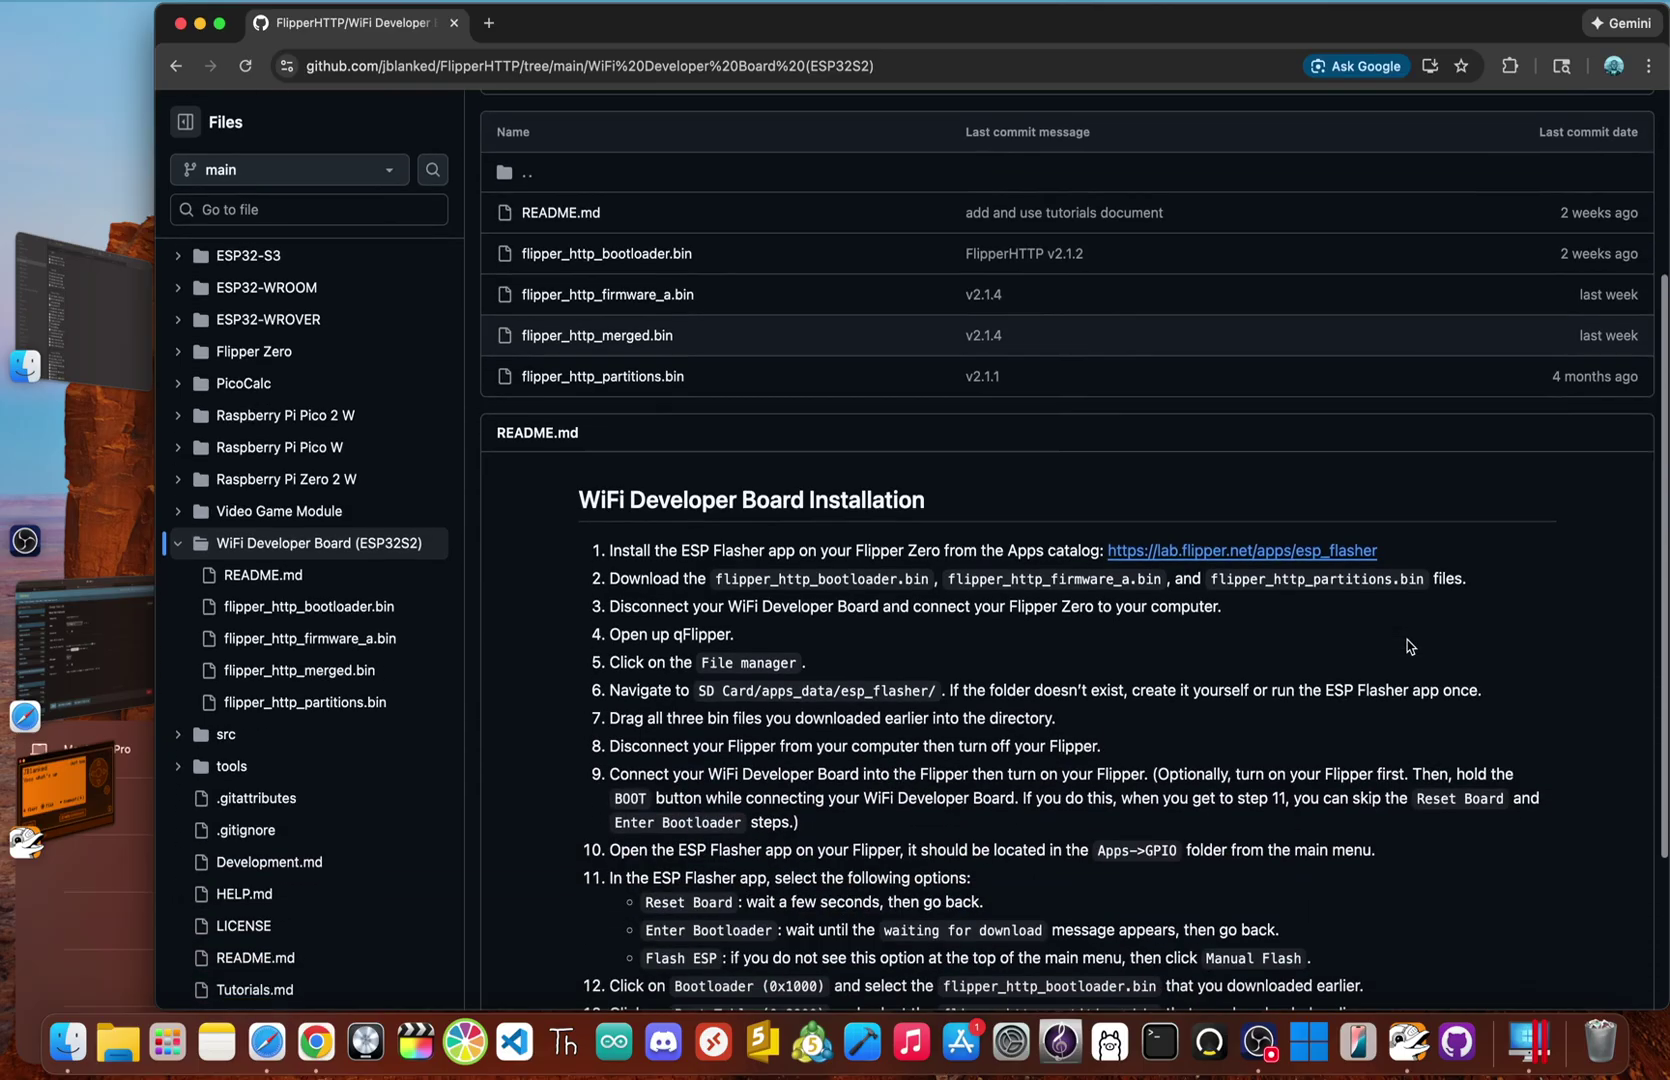
pyautogui.scroll(-4, 1408, 646)
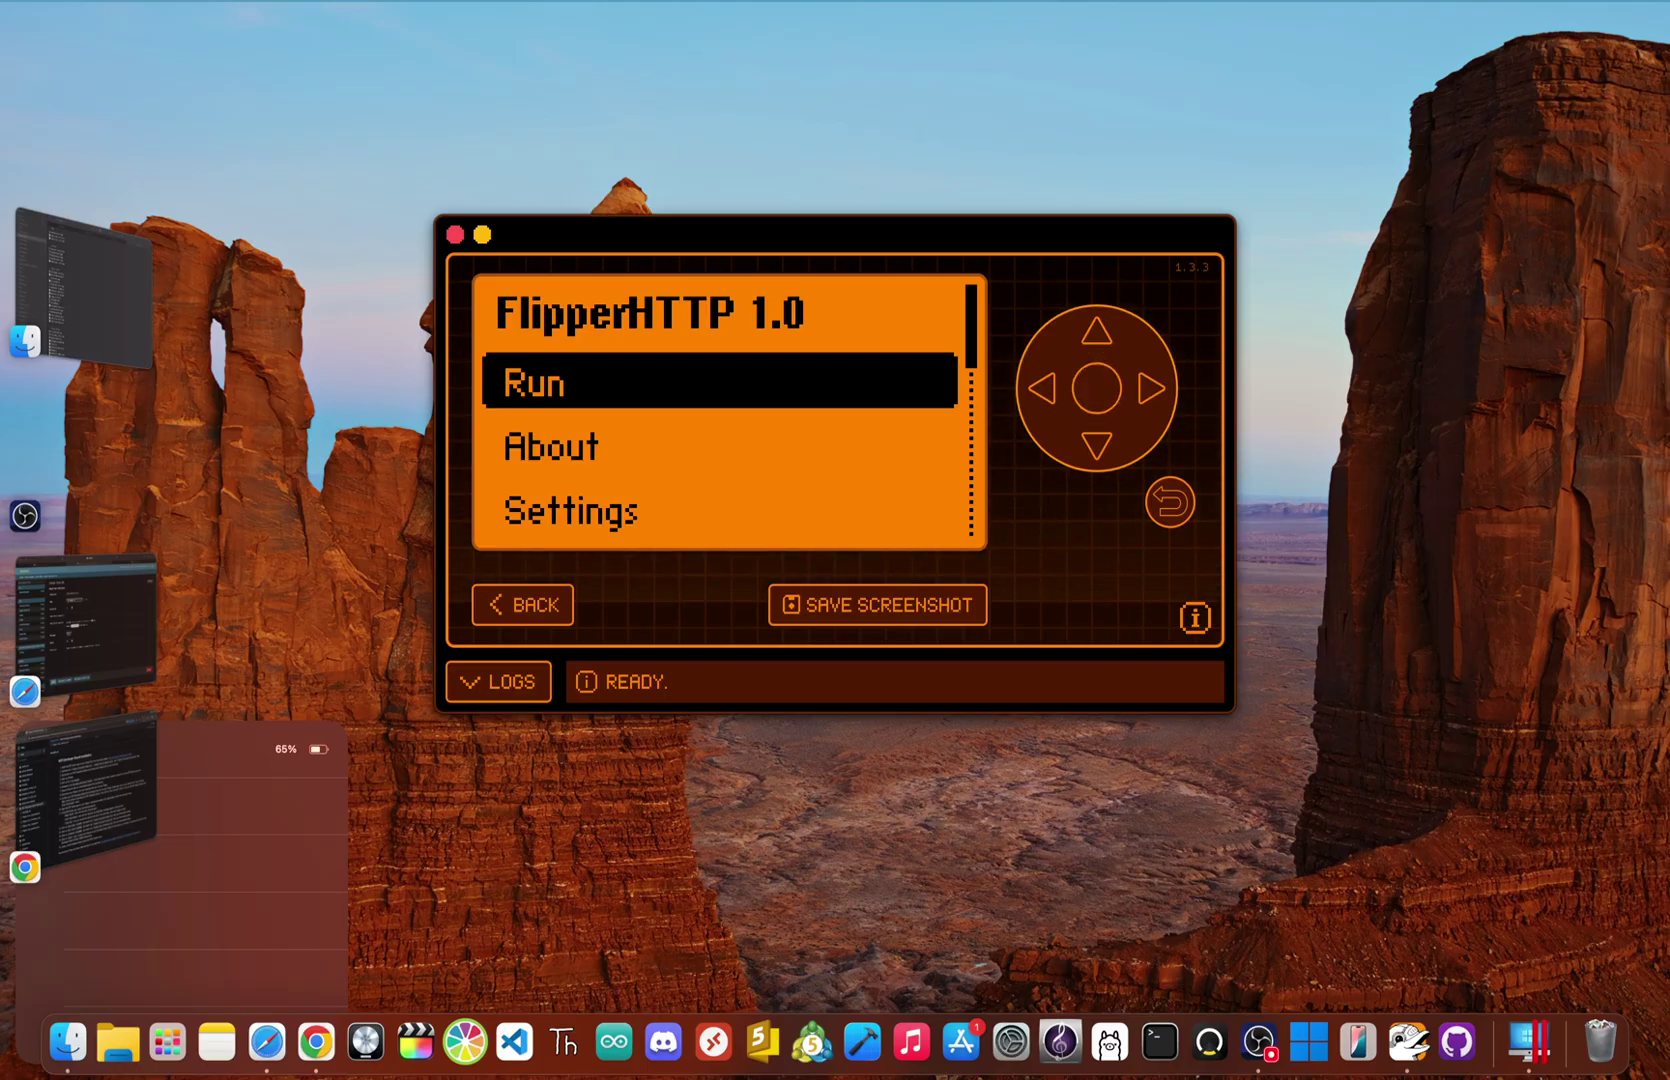
# Step: Switch to the mirrored Flipper Zero screen and run the FlipperHTTP 1.0 app
pyautogui.press('Return')
pyautogui.press('Return')
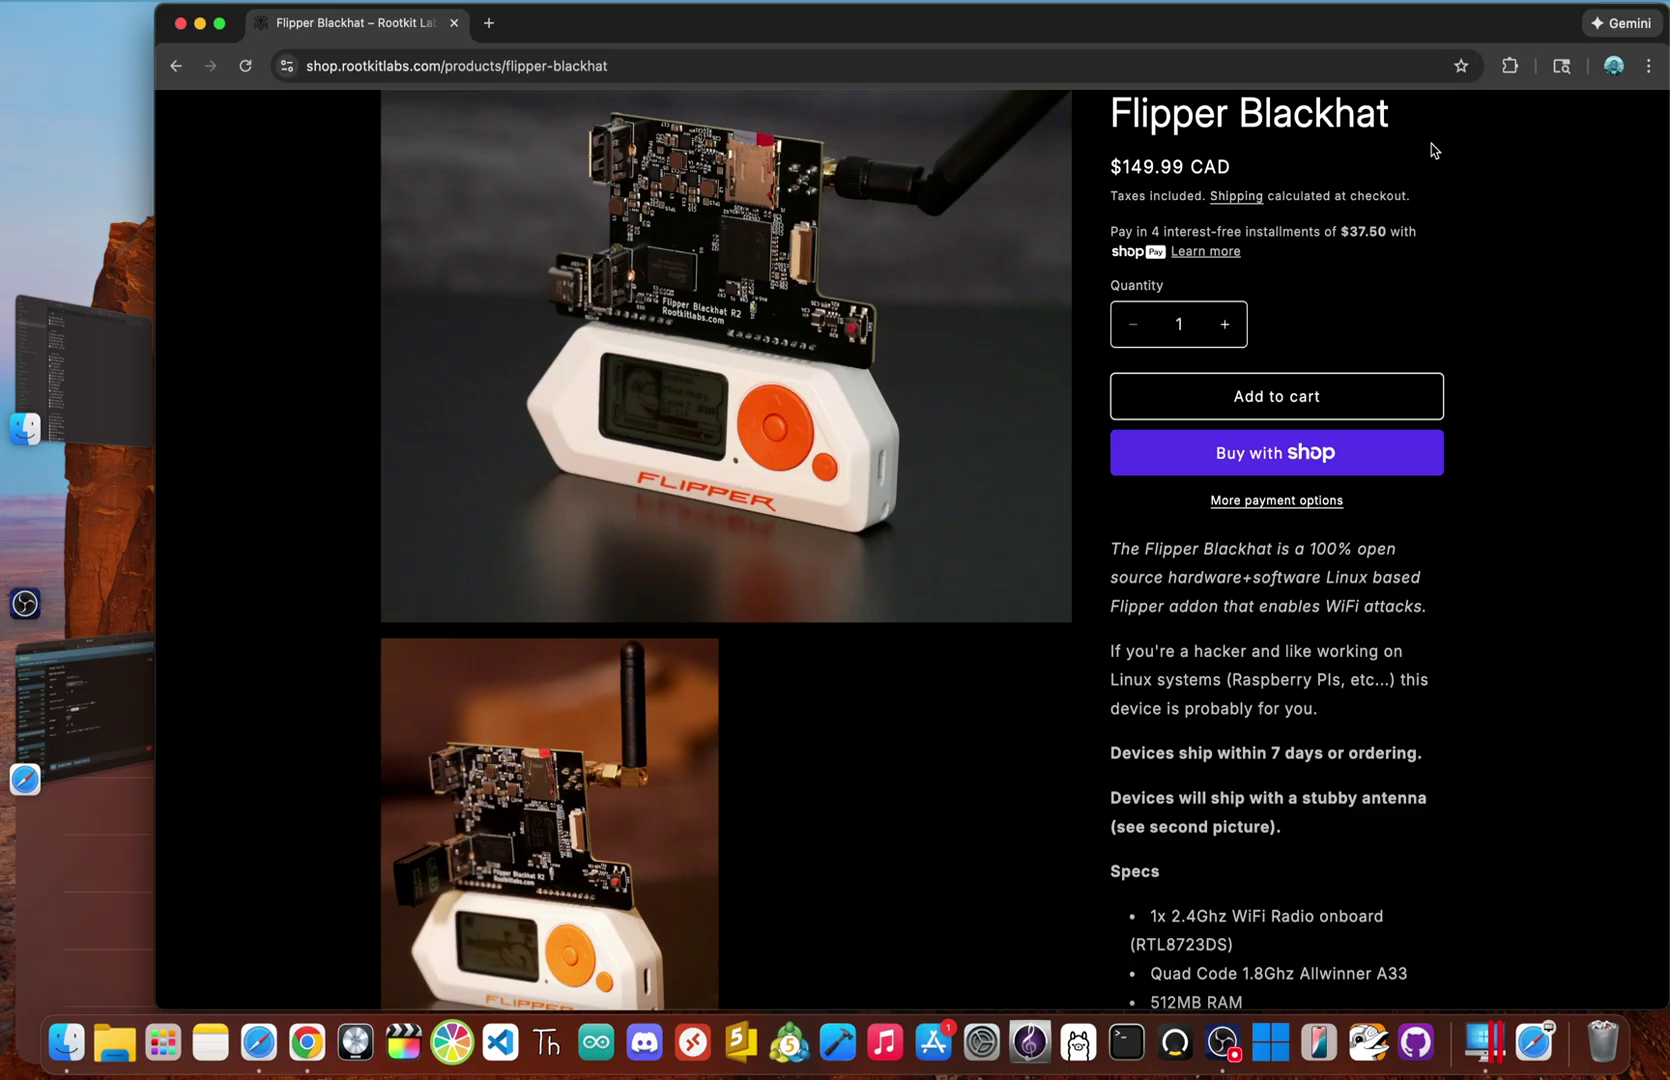
# Step: Review the Flipper Blackhat product page on the Rootkit Labs shop, including its specs, included items, docs and related products
pyautogui.scroll(-5, 1432, 150)
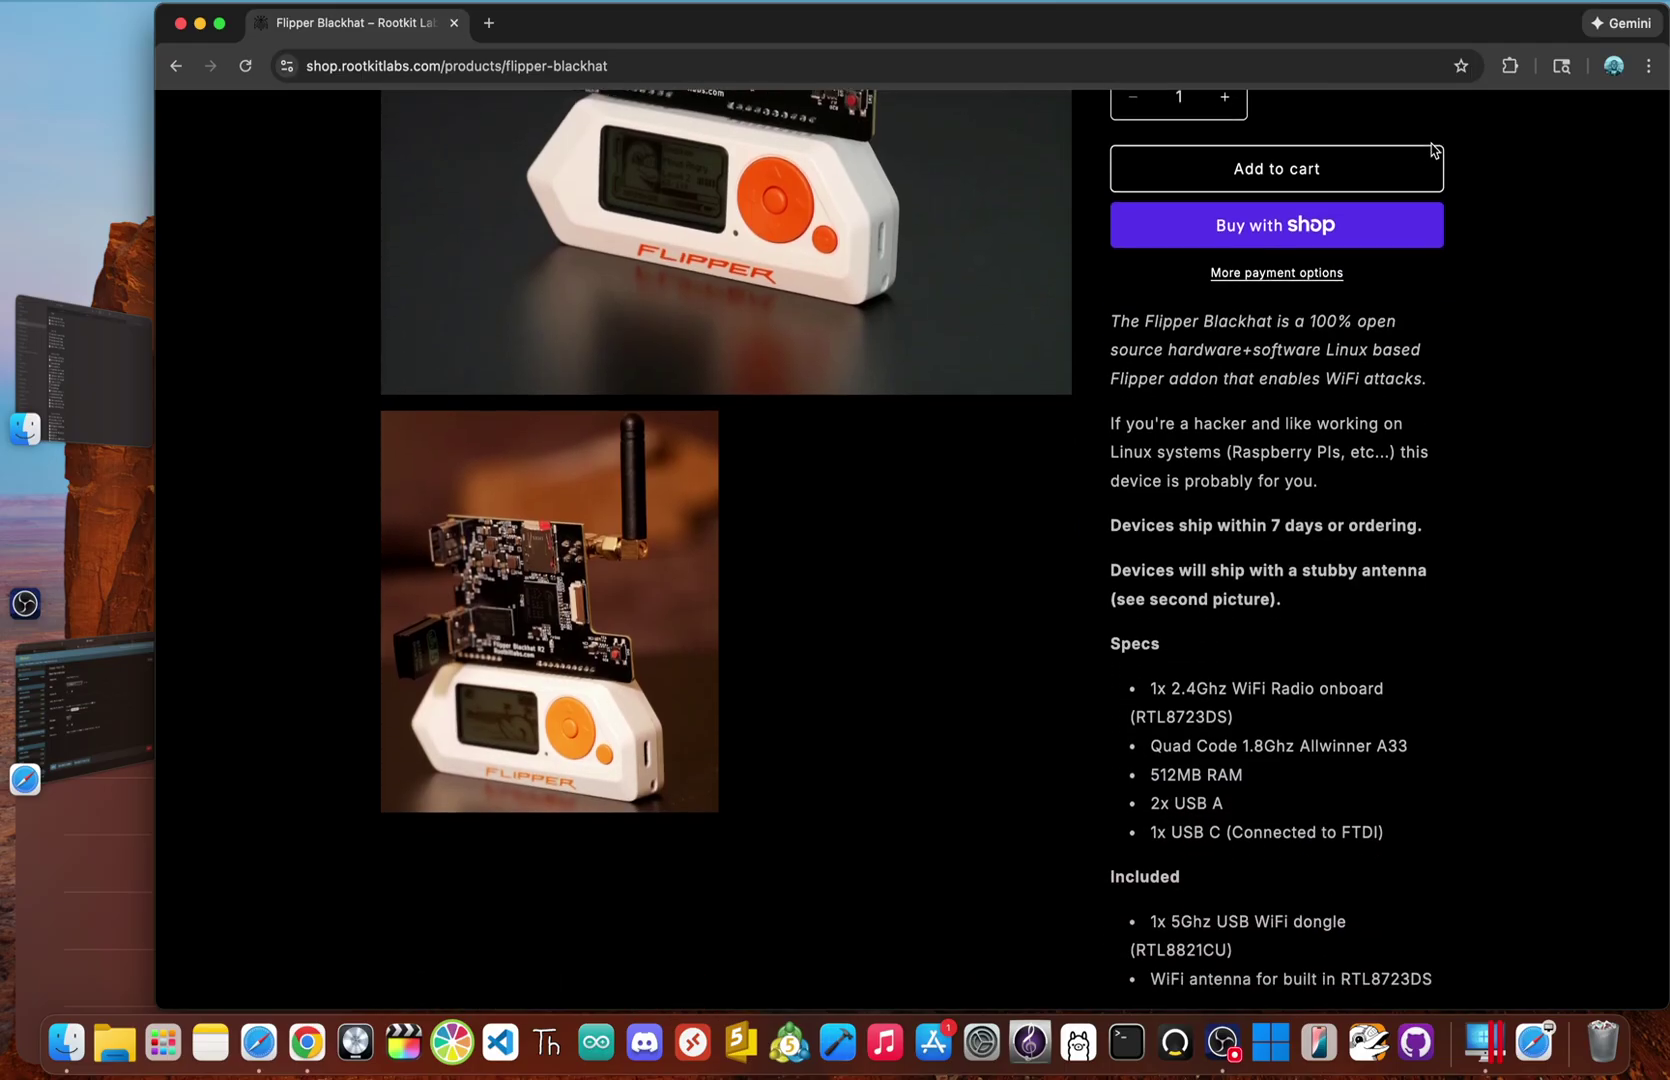
pyautogui.scroll(-13, 1432, 150)
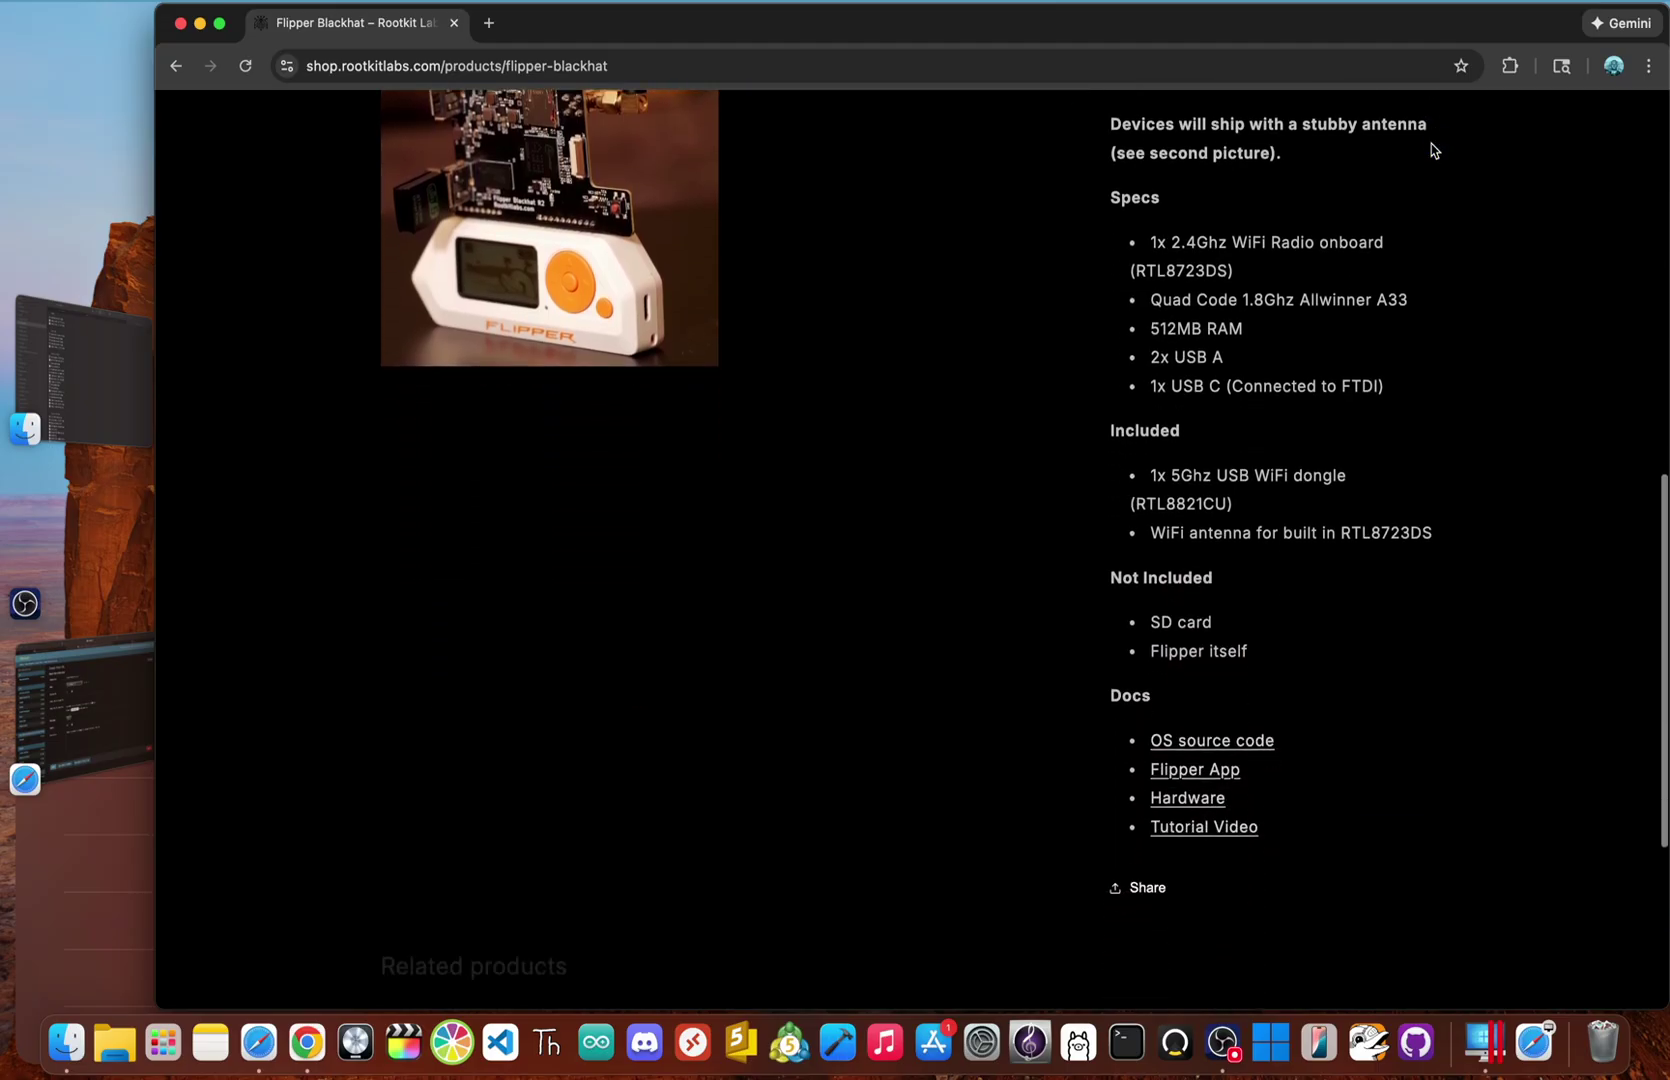
pyautogui.scroll(-4, 1432, 150)
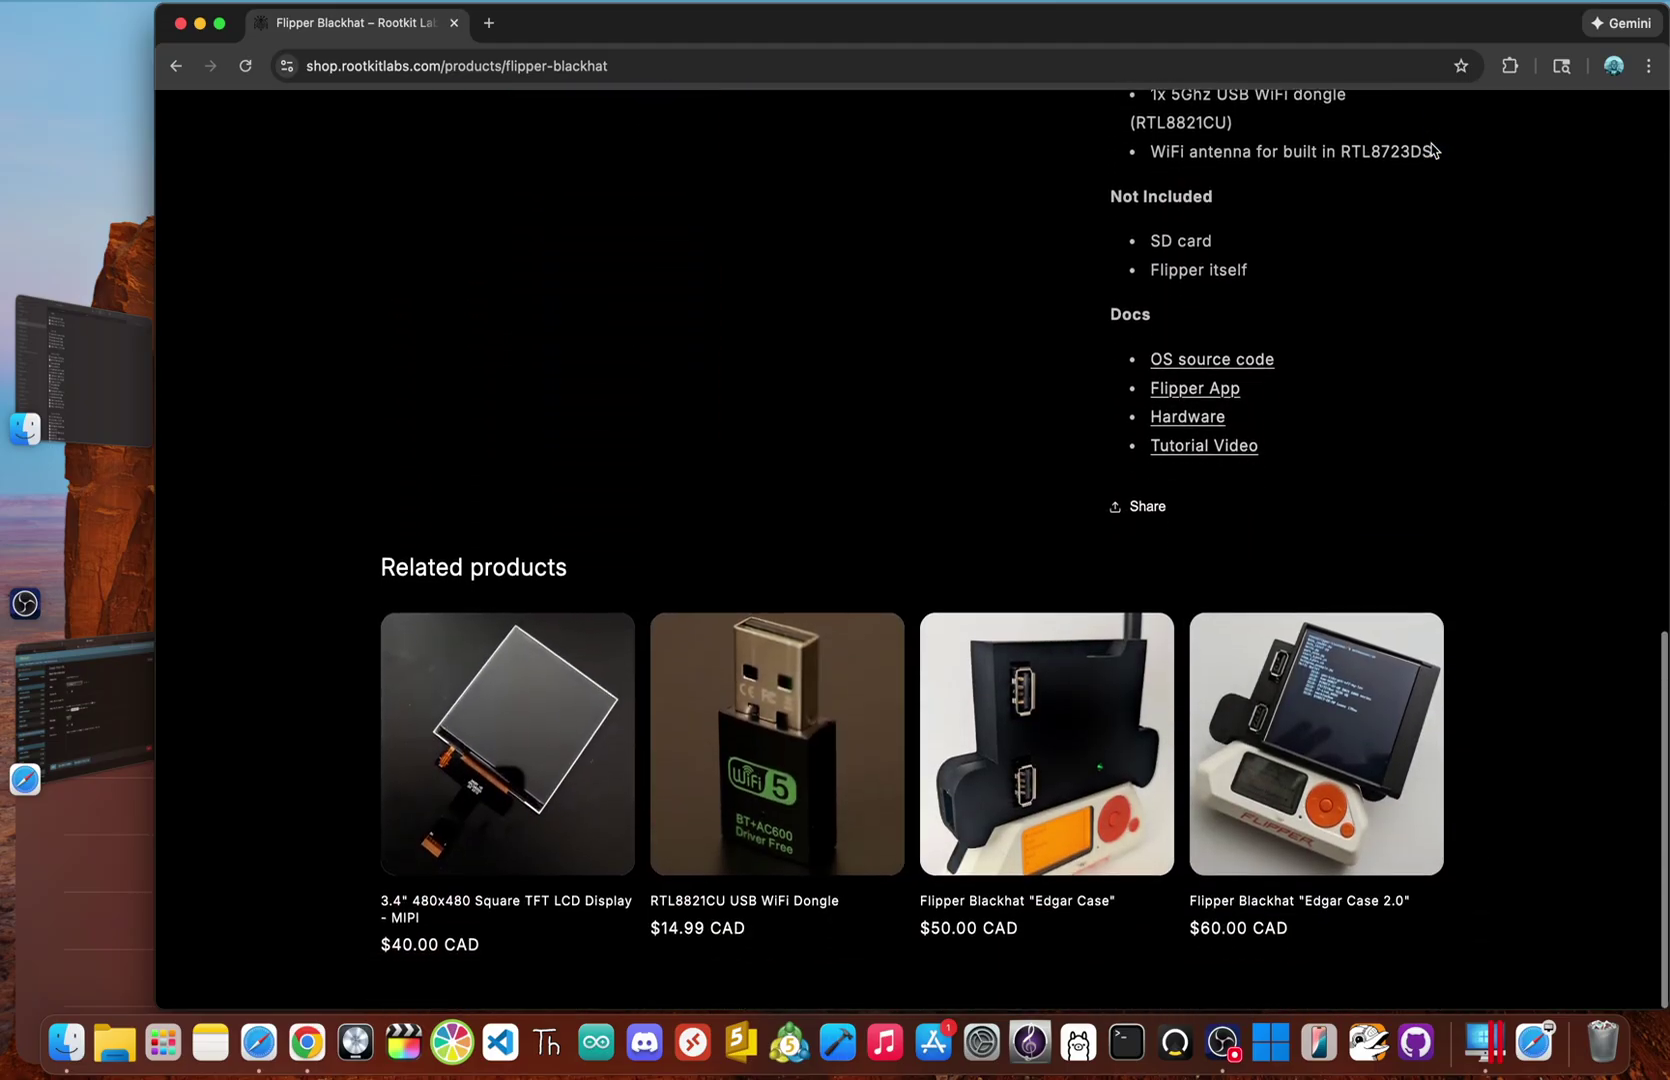
pyautogui.scroll(20, 1477, 211)
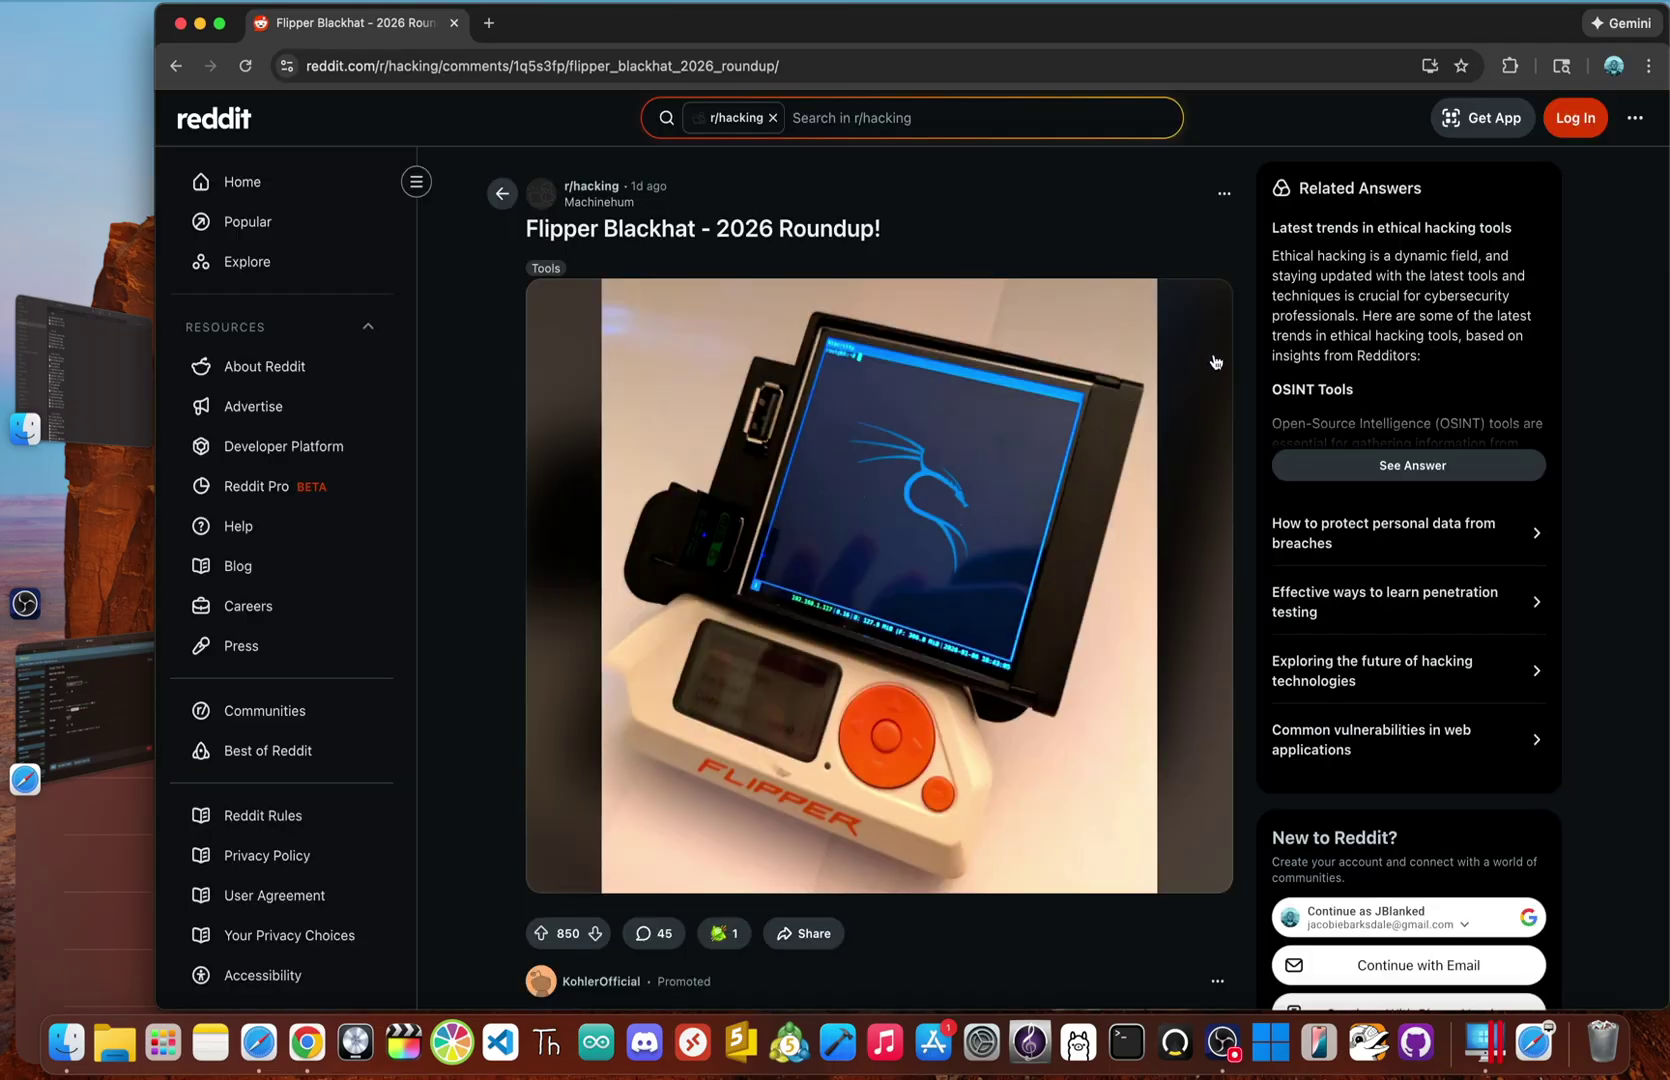
# Step: Switch from the Reddit roundup post to the flipper-blackhat GitHub repository and examine its README introduction and enlarged board photo
pyautogui.click(1087, 400)
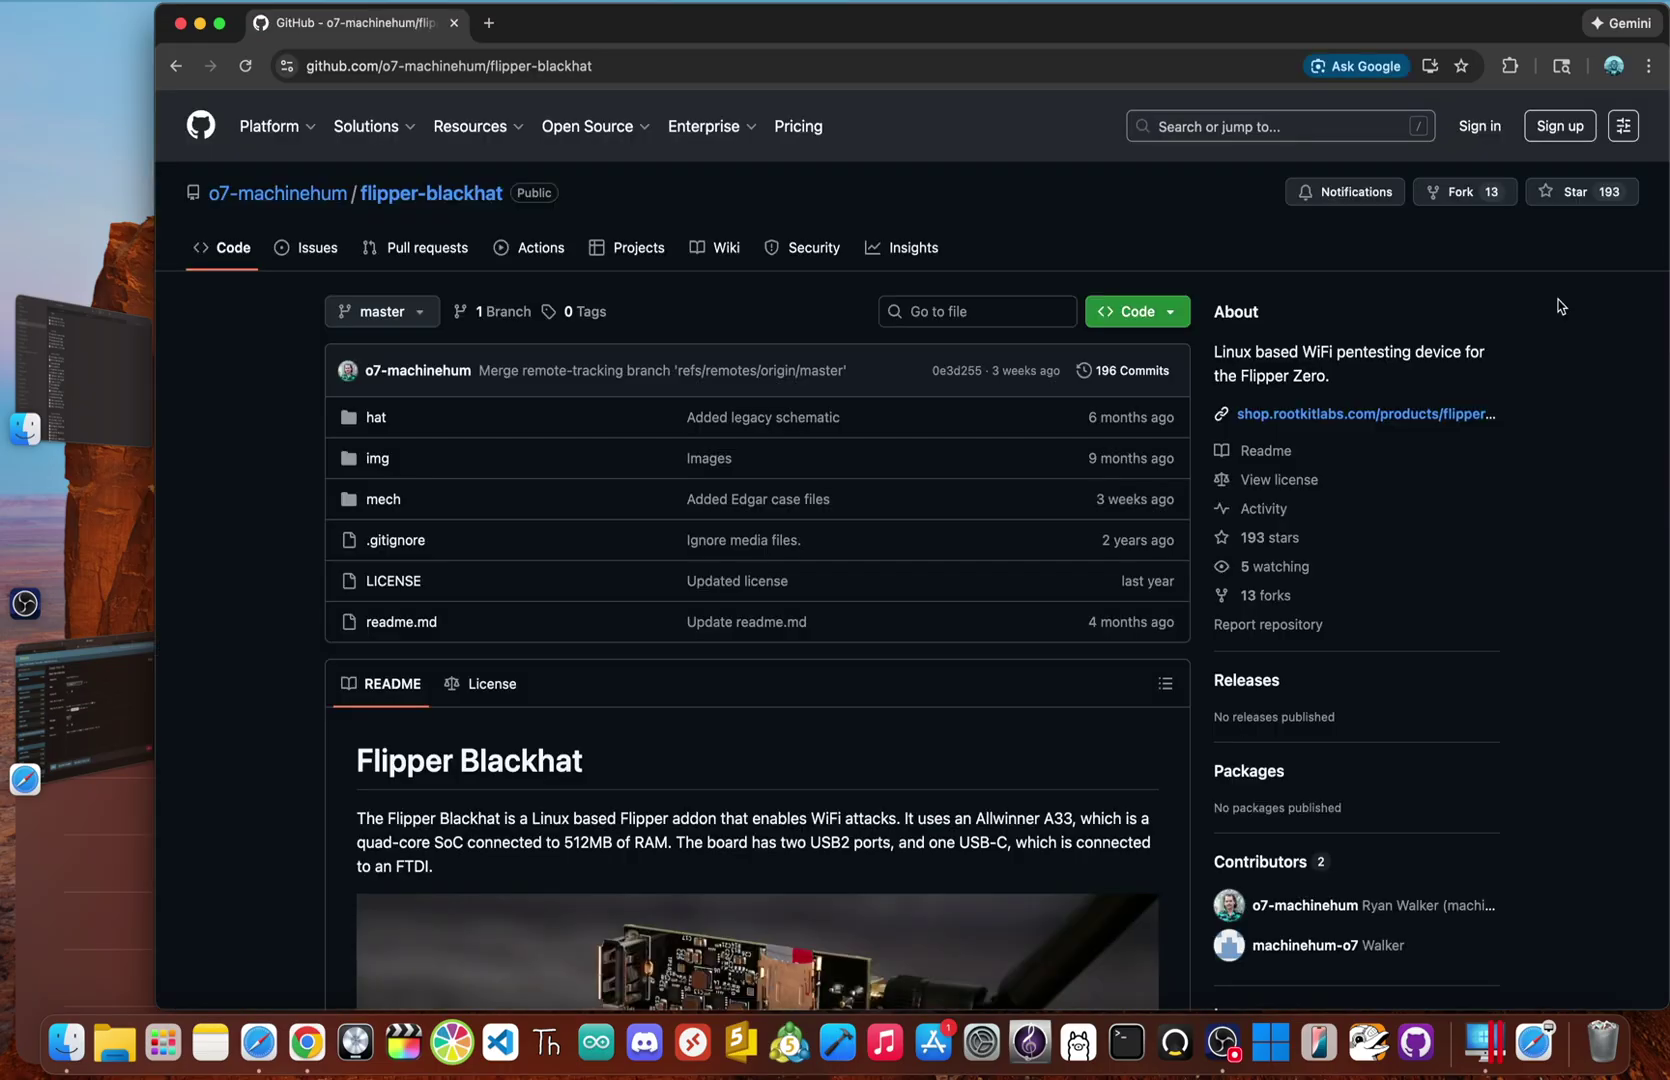
pyautogui.scroll(-5, 1560, 306)
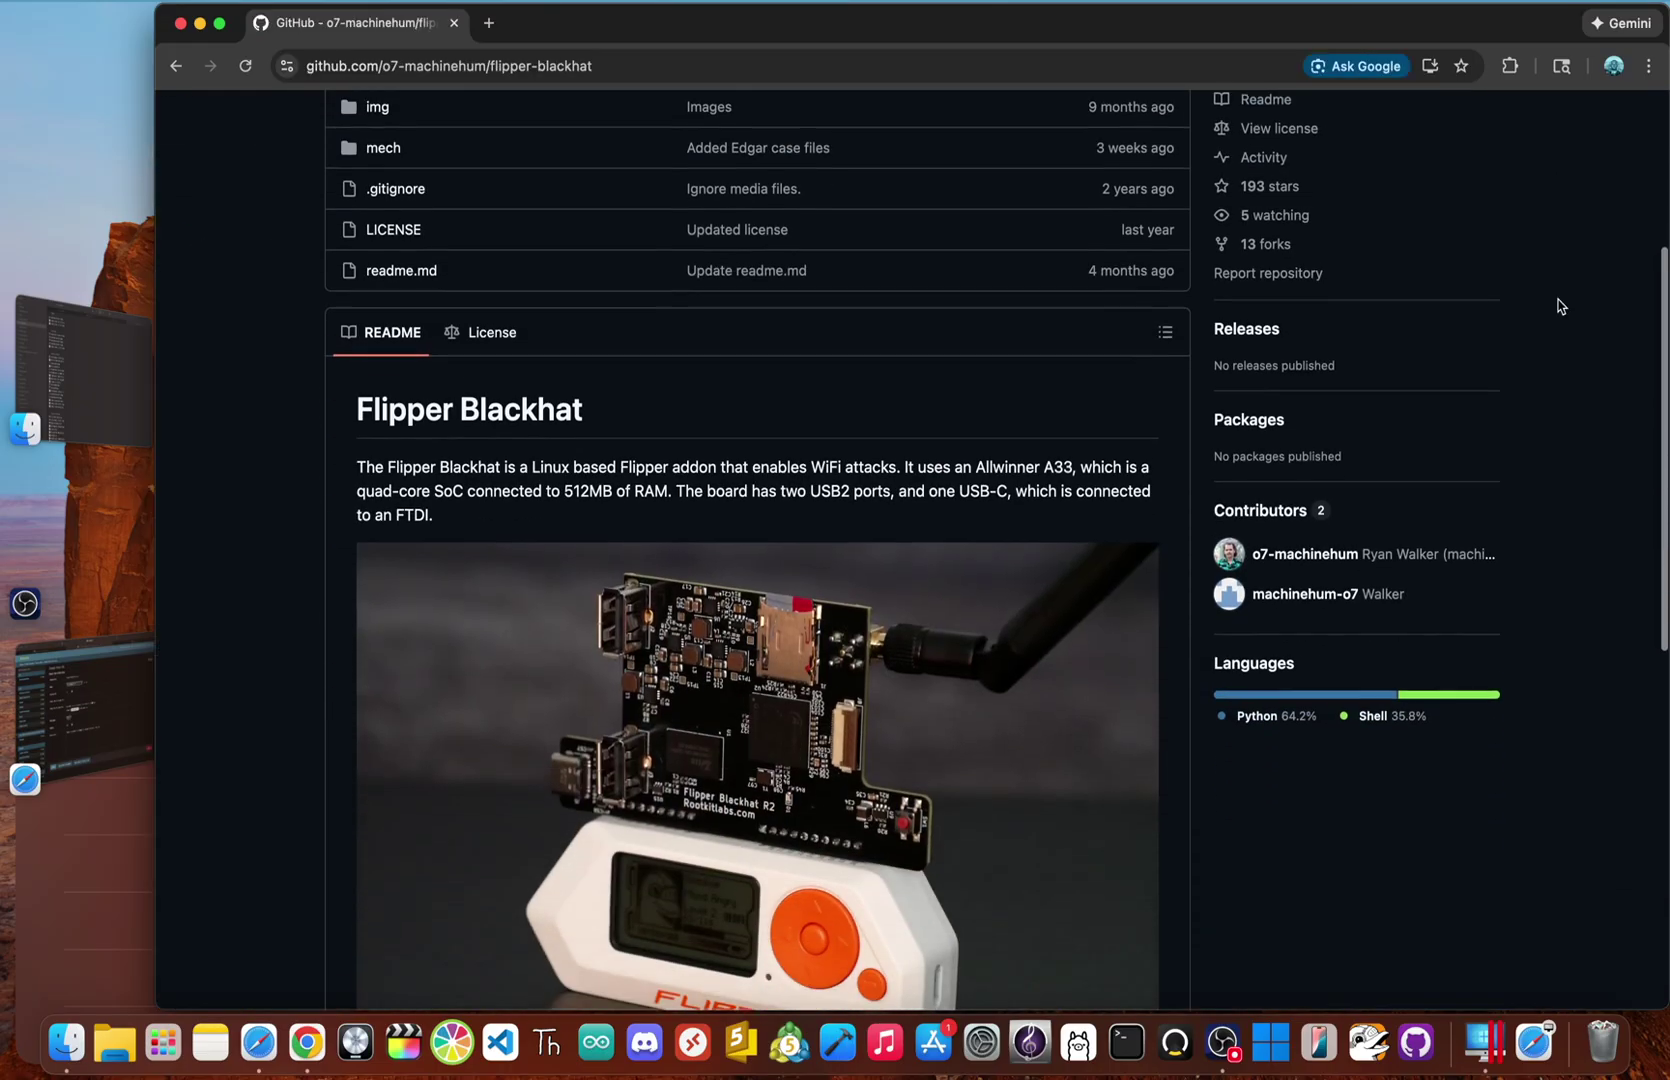
pyautogui.scroll(-2, 1560, 306)
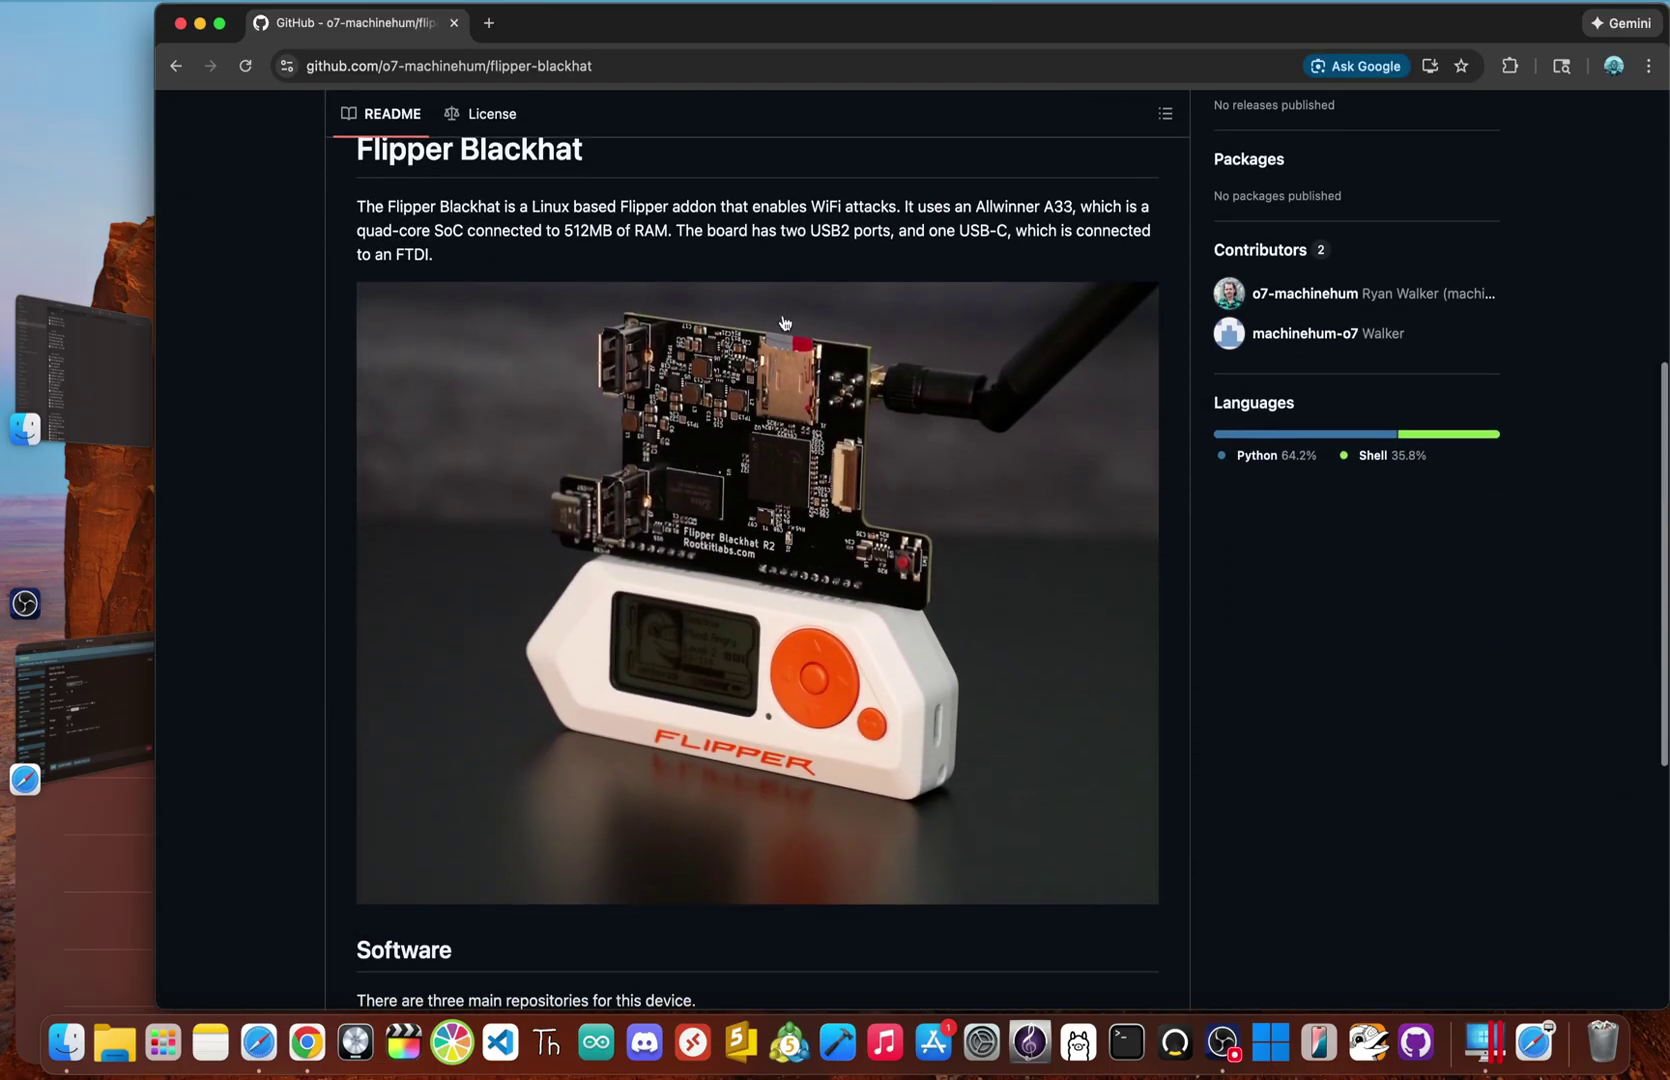
pyautogui.scroll(5, 641, 341)
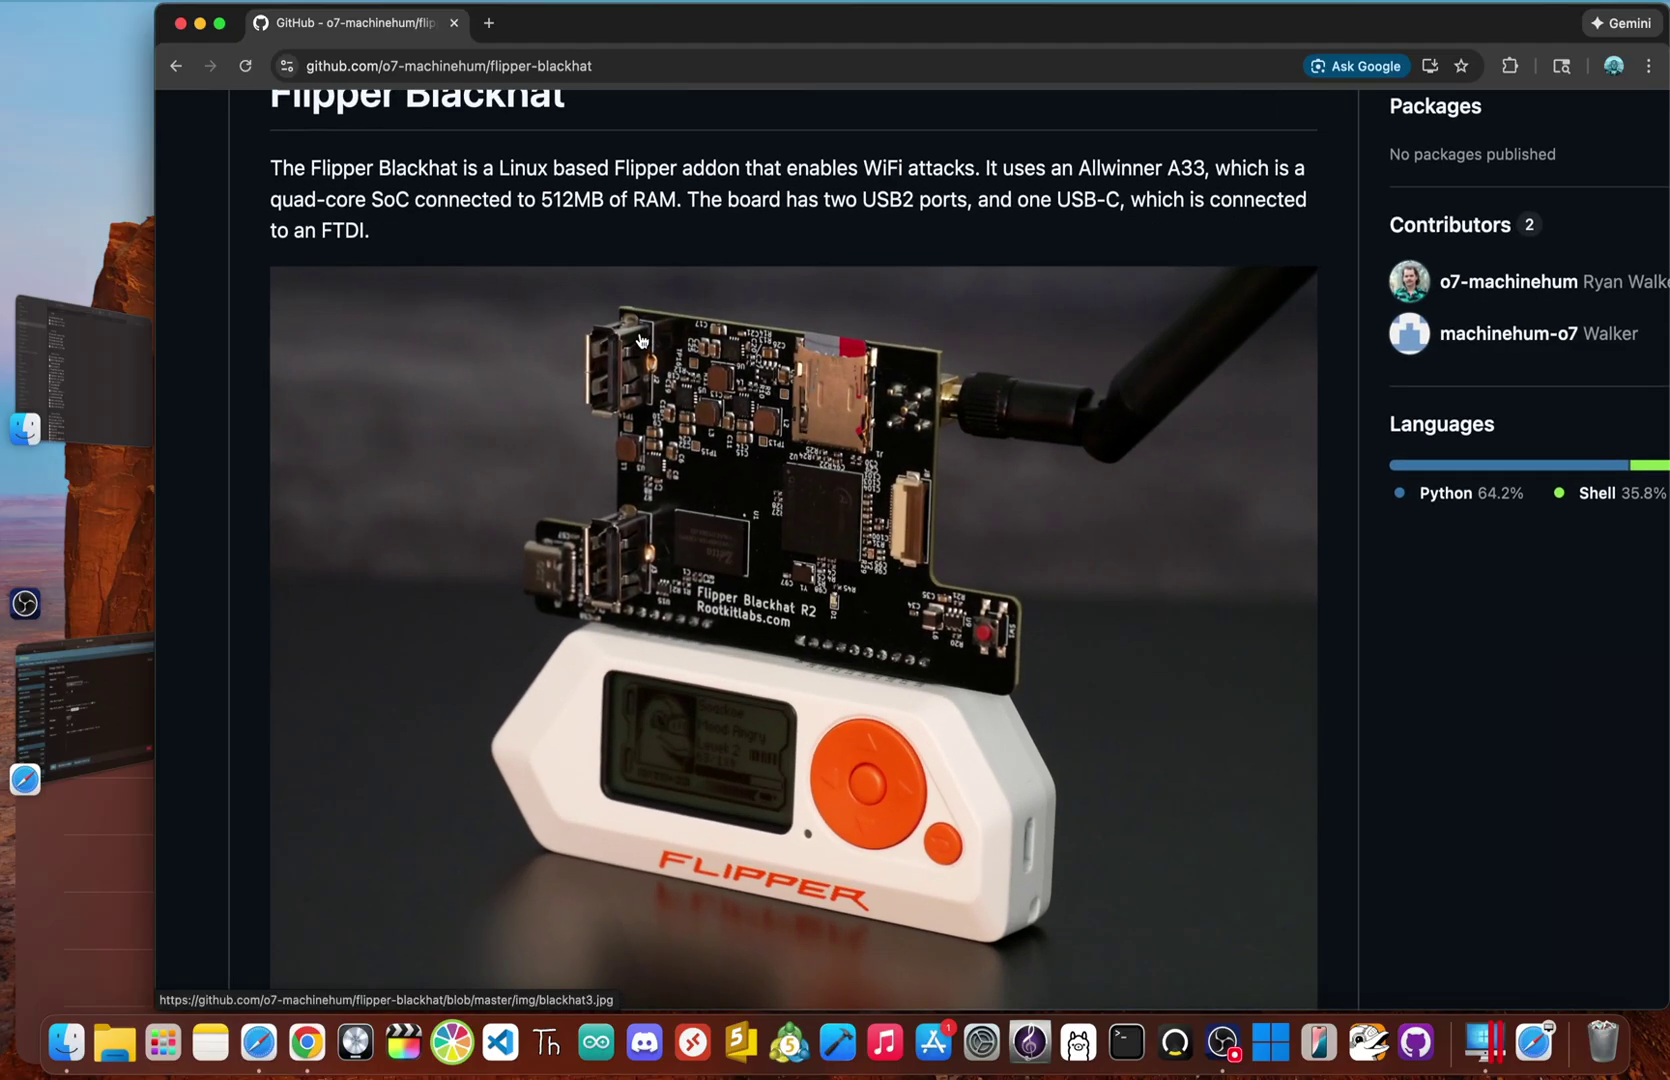
pyautogui.scroll(-1, 641, 341)
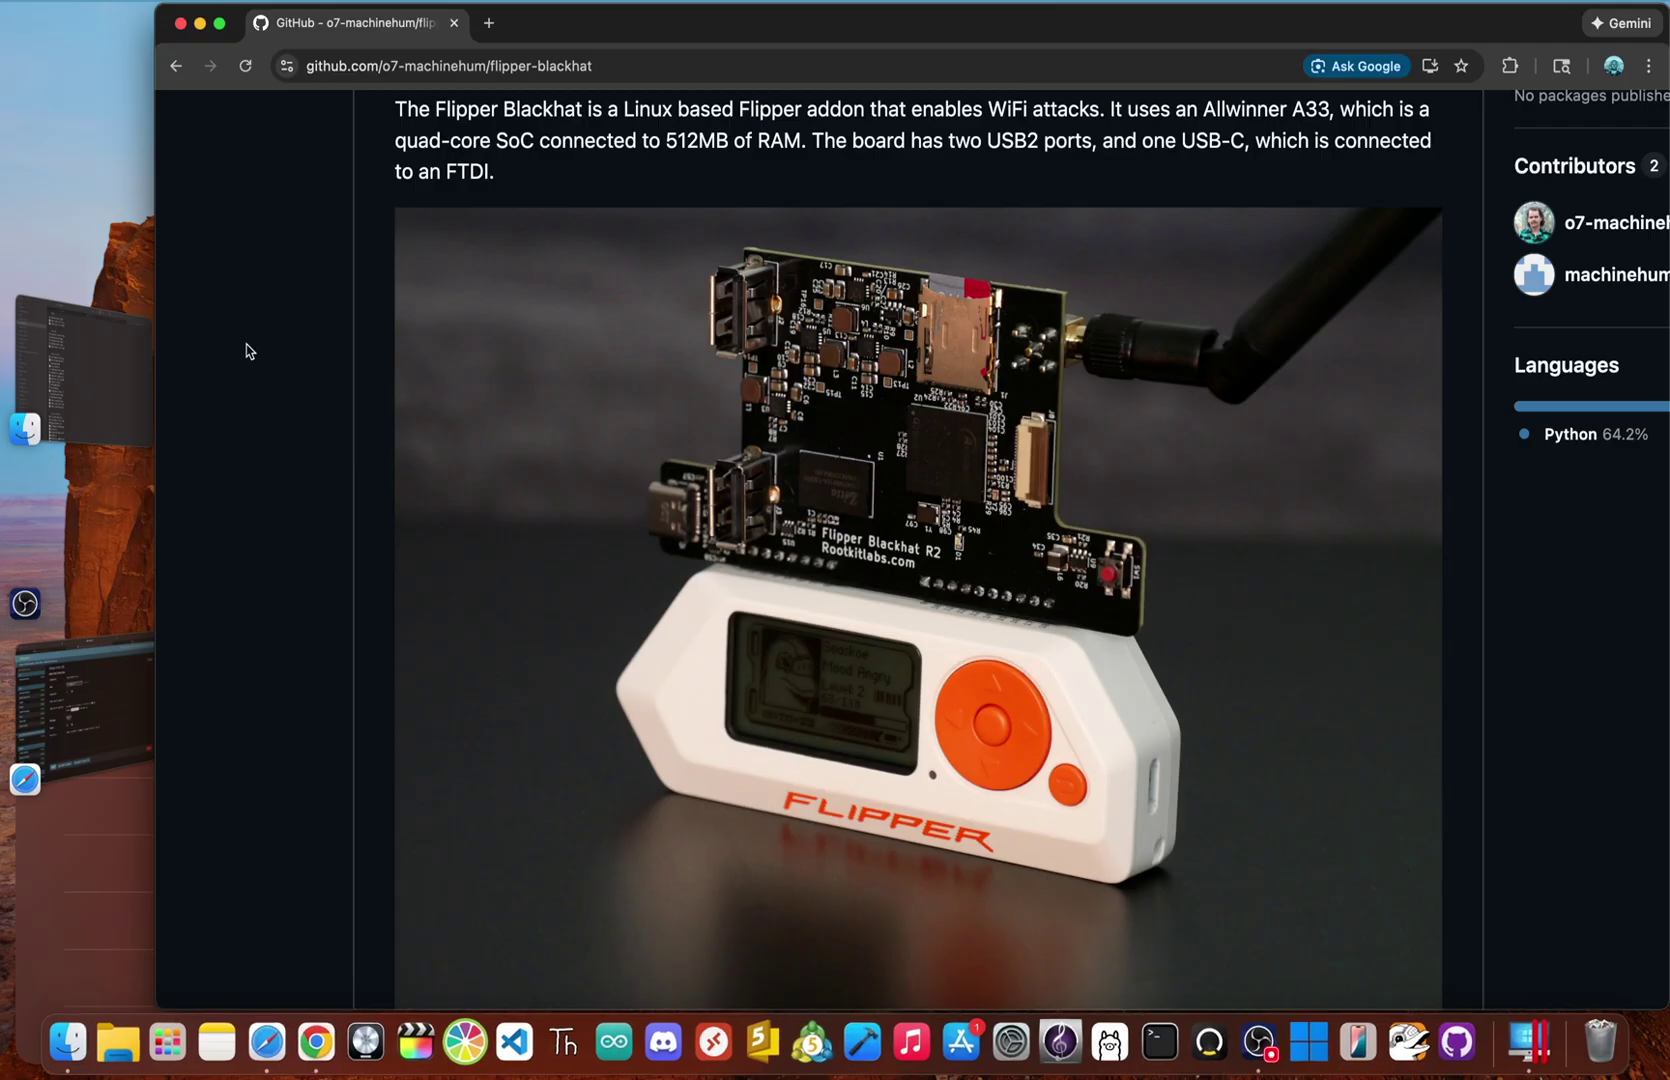
pyautogui.scroll(-5, 249, 351)
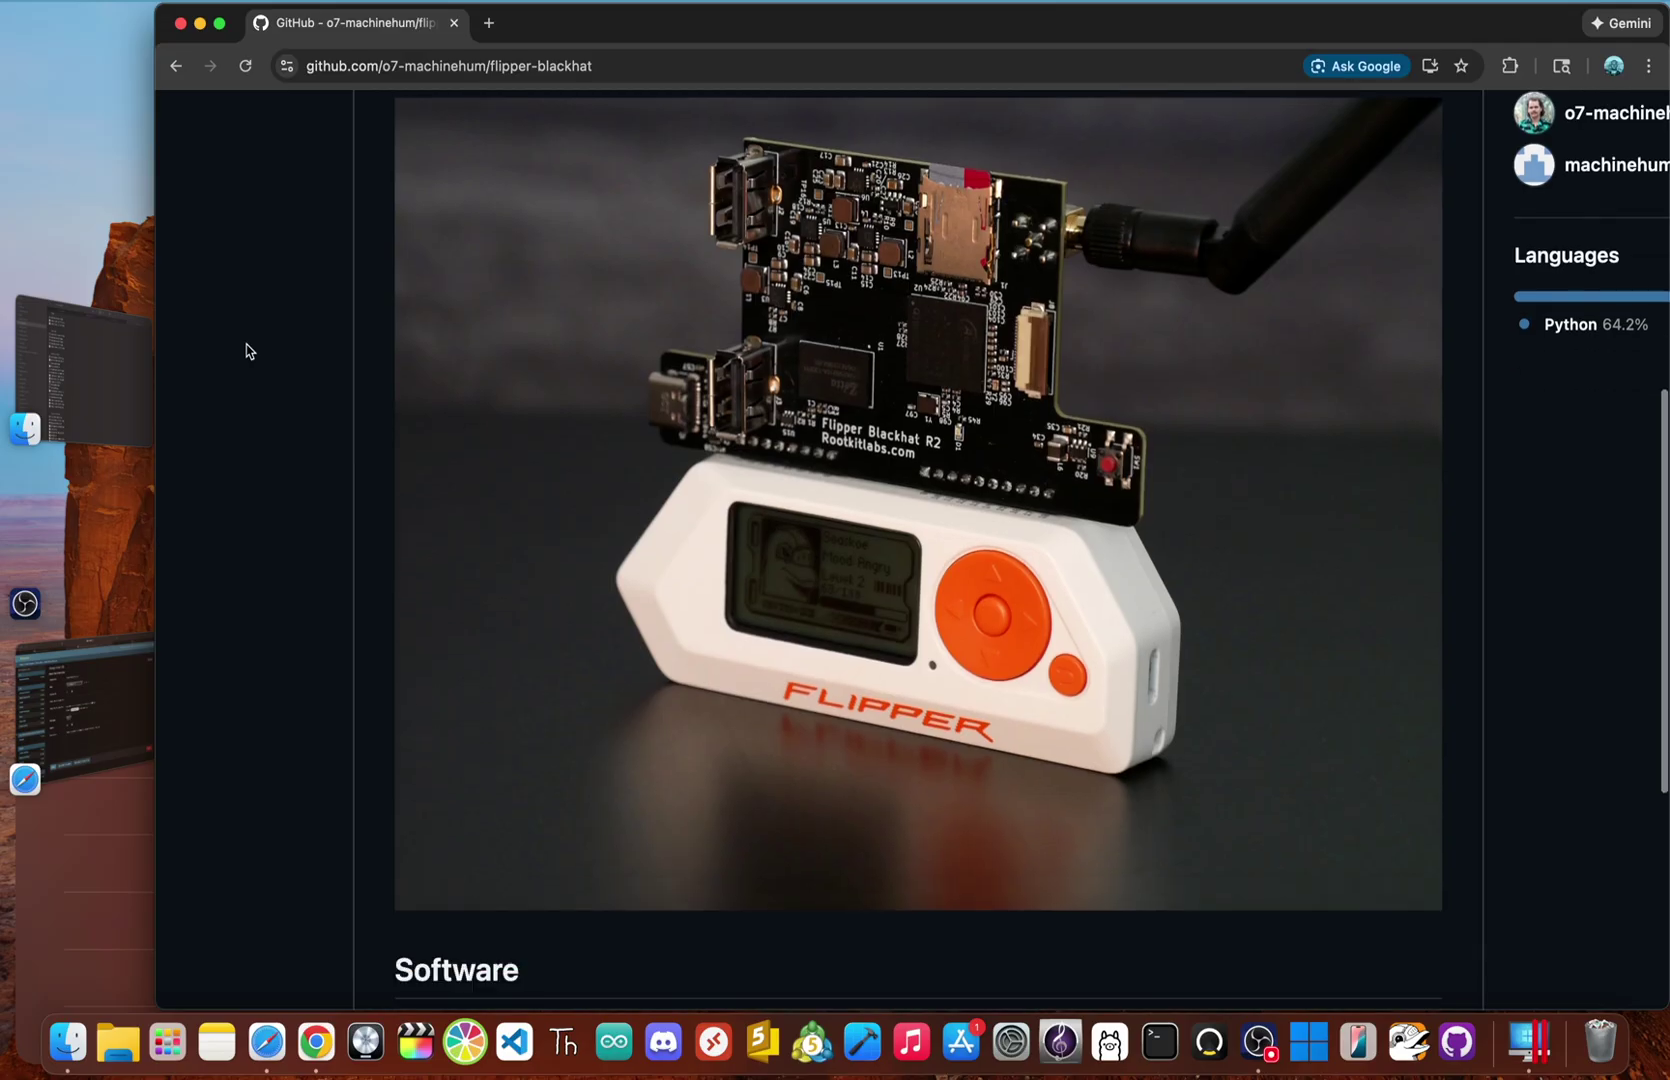
# Step: Return to the Flipper Blackhat product page on the Rootkit Labs shop
pyautogui.click(1062, 133)
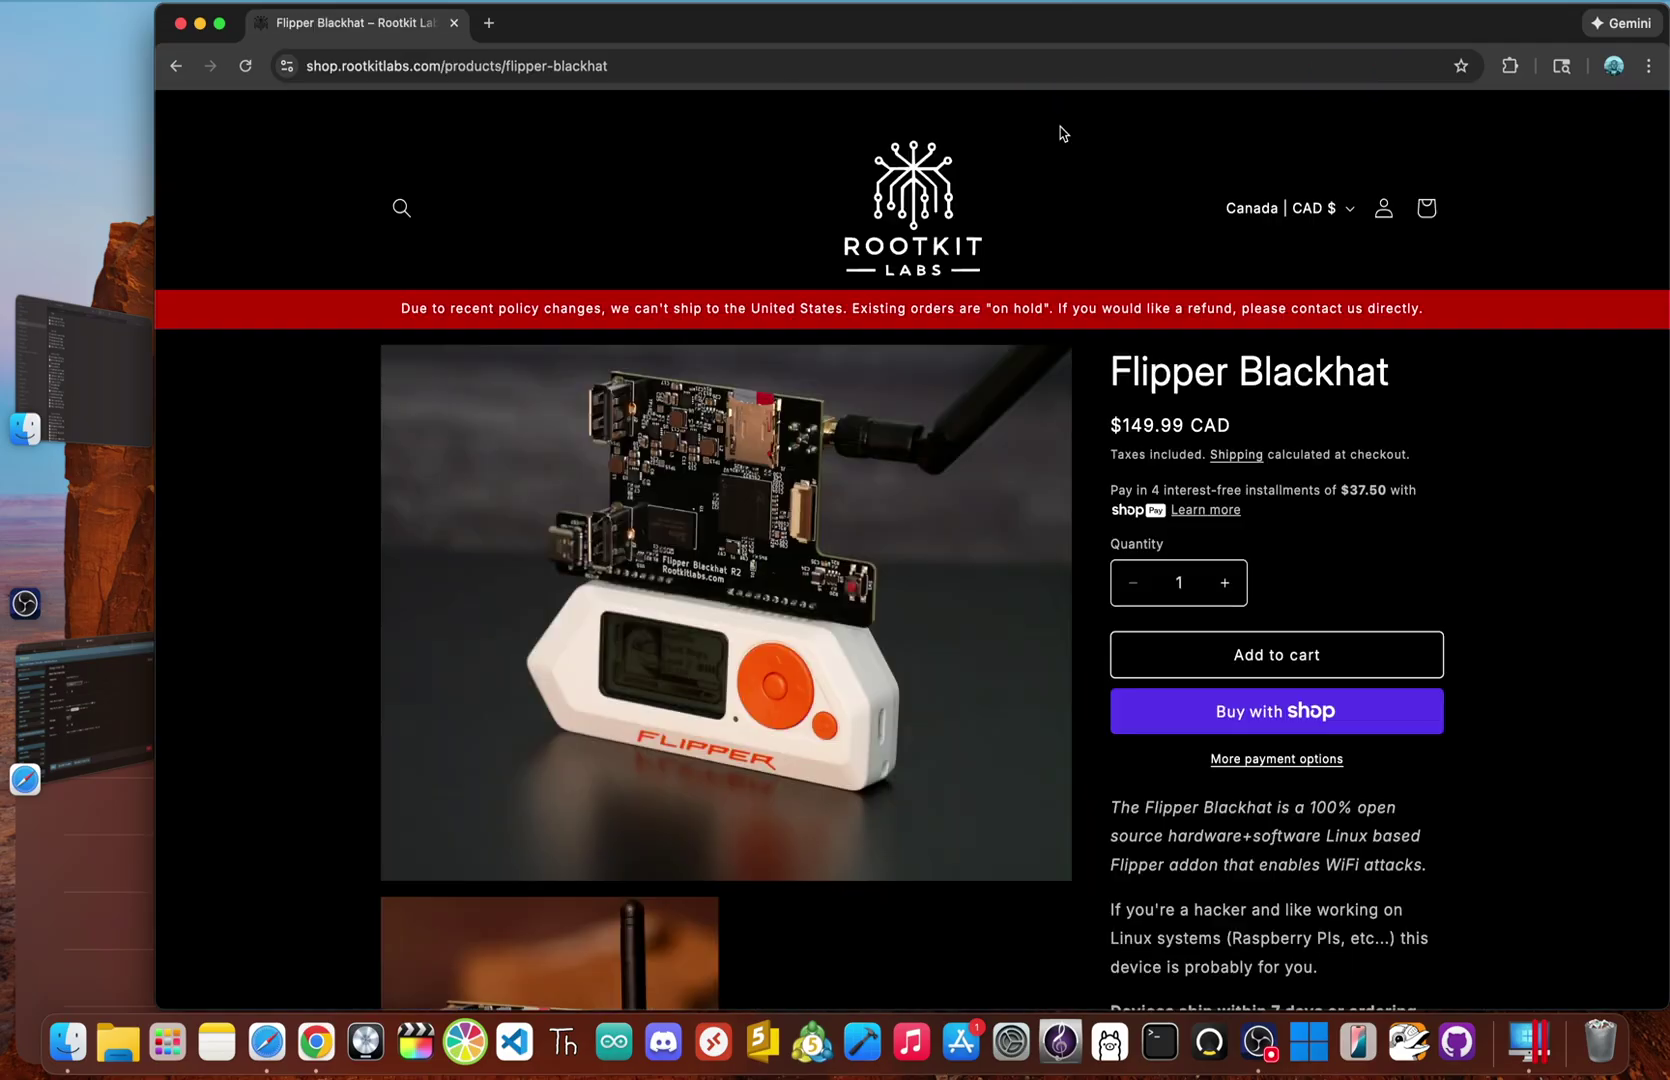